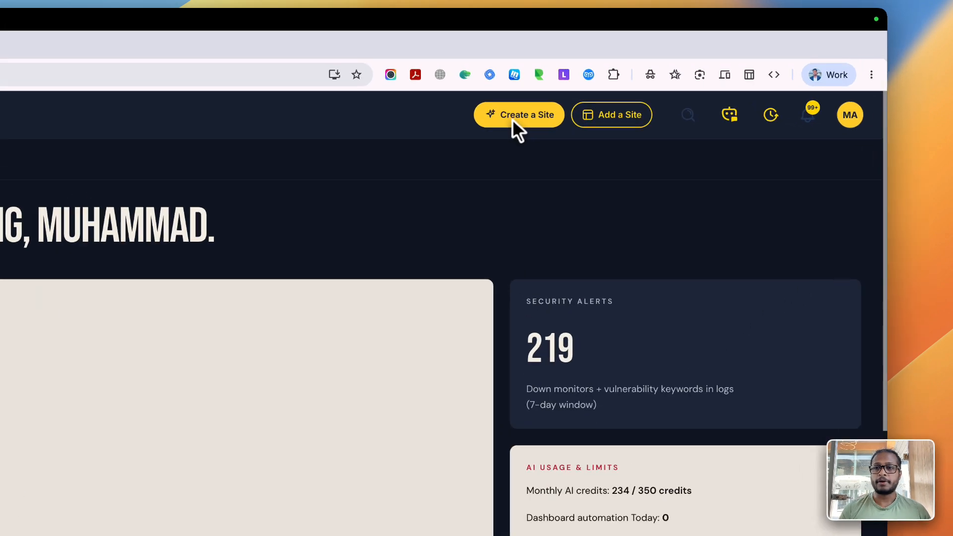
Start creating a new site and choose to describe it with AI after viewing the Google Stitch import option
{"action": "left_click", "coordinate": [626, 83]}
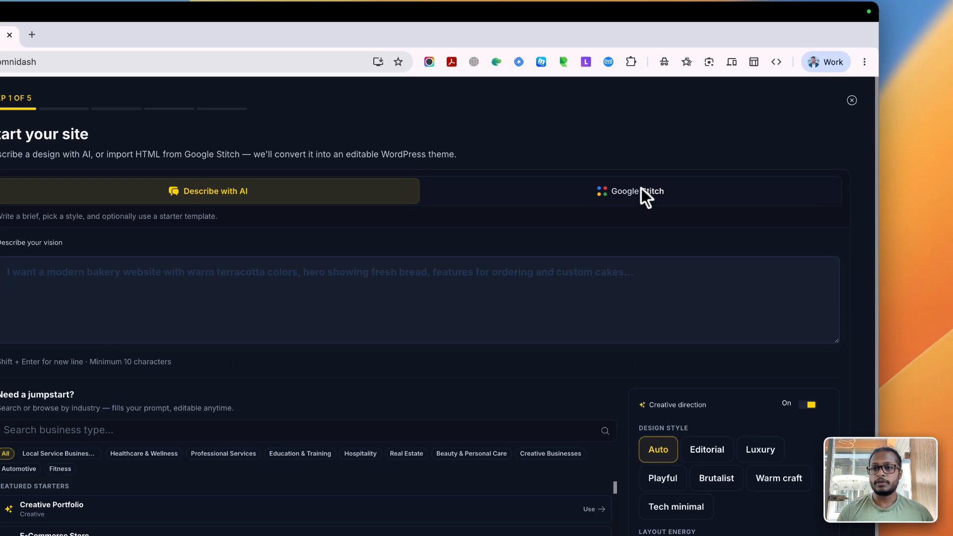
{"action": "left_click", "coordinate": [691, 153]}
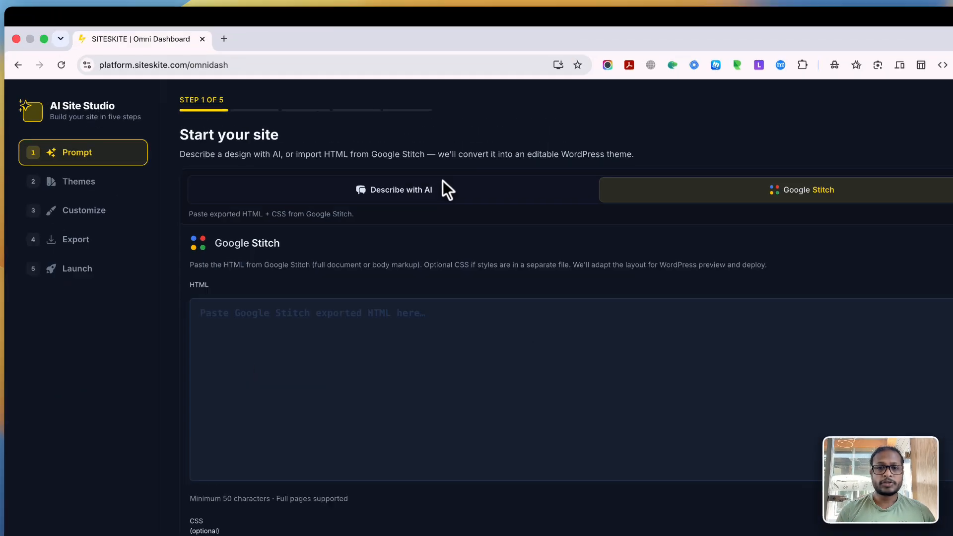
{"action": "left_click", "coordinate": [423, 151]}
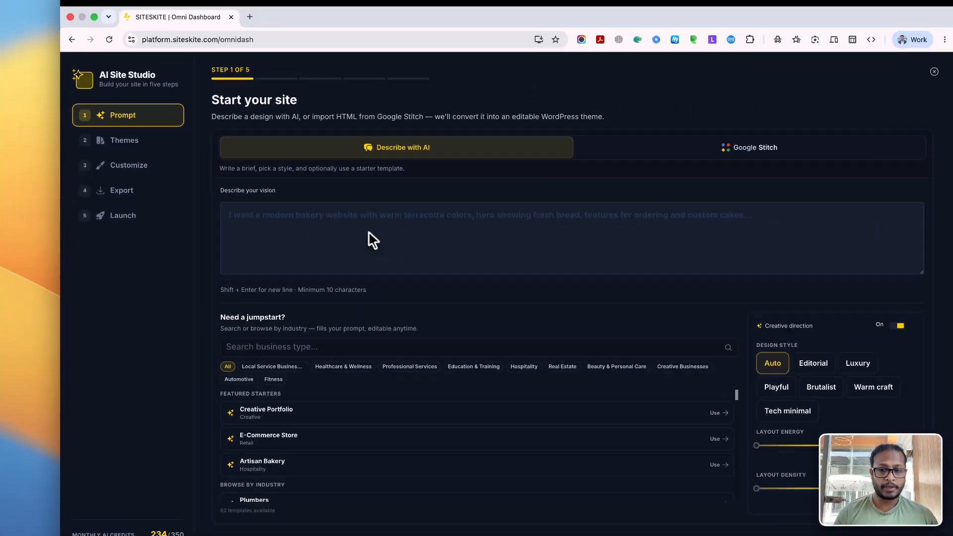
Browse the starter templates offered for the different industries
{"action": "scroll", "coordinate": [341, 421], "scroll_direction": "down", "scroll_amount": 10}
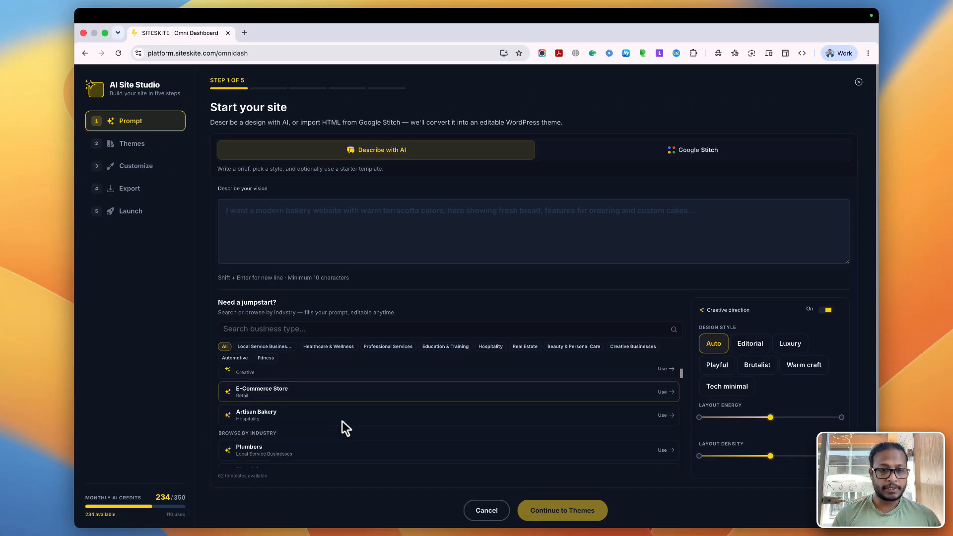
{"action": "scroll", "coordinate": [343, 422], "scroll_direction": "down", "scroll_amount": 10}
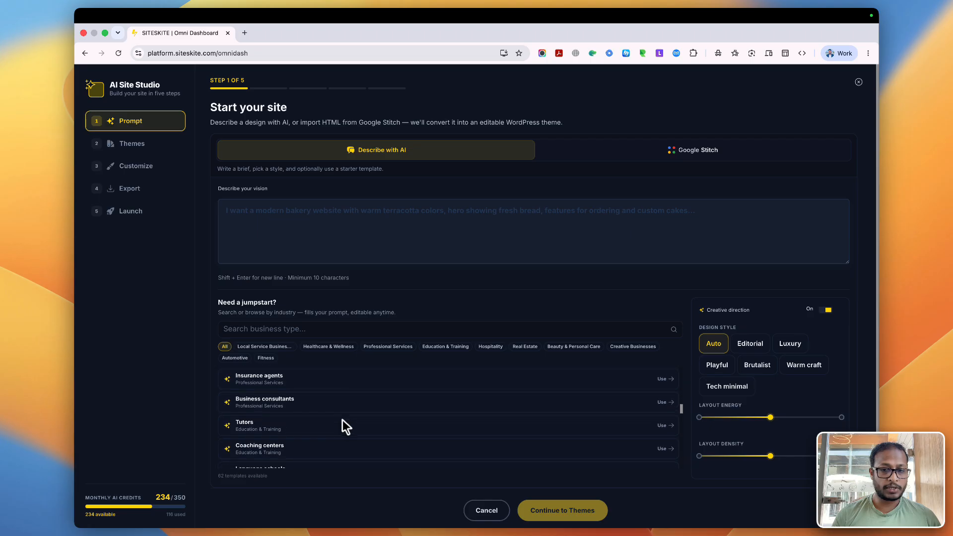
{"action": "scroll", "coordinate": [343, 426], "scroll_direction": "down", "scroll_amount": 2}
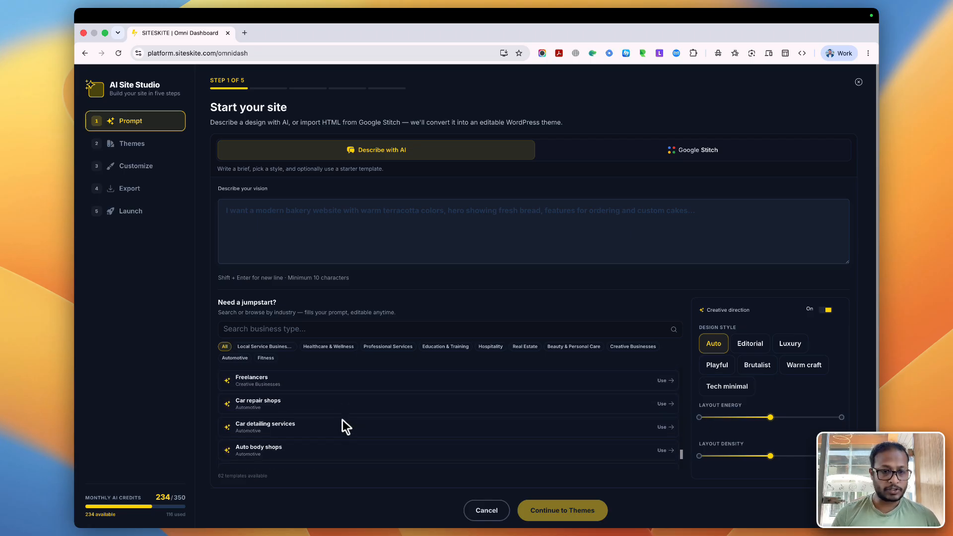
{"action": "scroll", "coordinate": [343, 426], "scroll_direction": "down", "scroll_amount": 2}
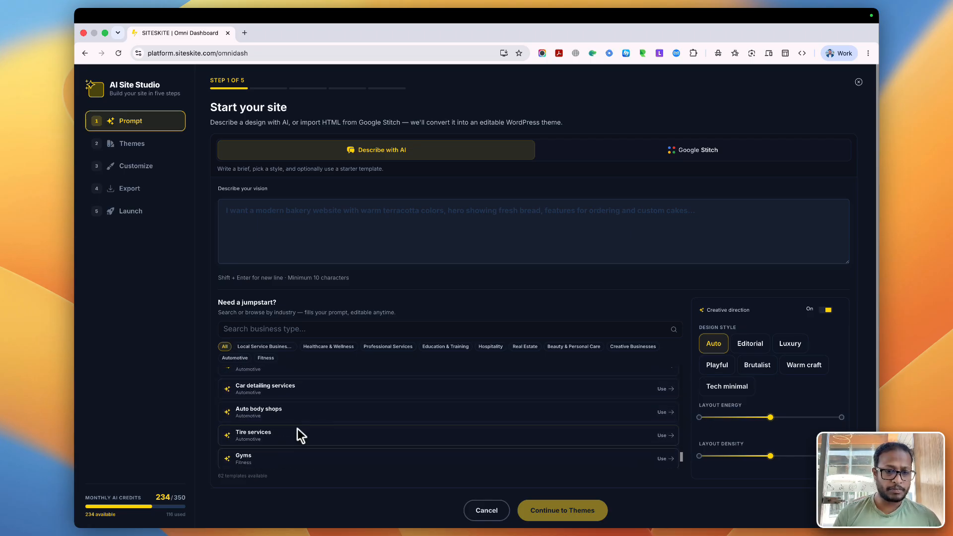
{"action": "scroll", "coordinate": [294, 434], "scroll_direction": "down", "scroll_amount": 3}
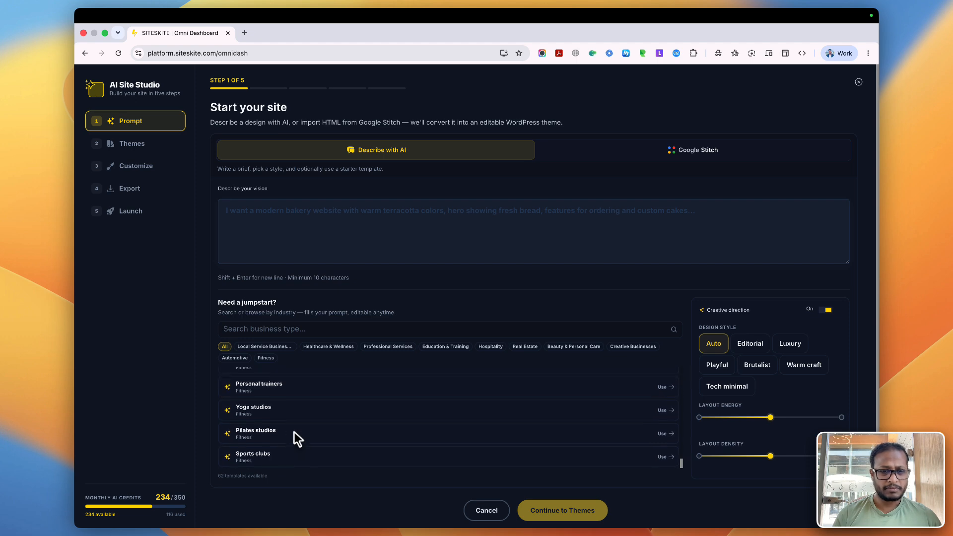
{"action": "scroll", "coordinate": [293, 432], "scroll_direction": "up", "scroll_amount": 6}
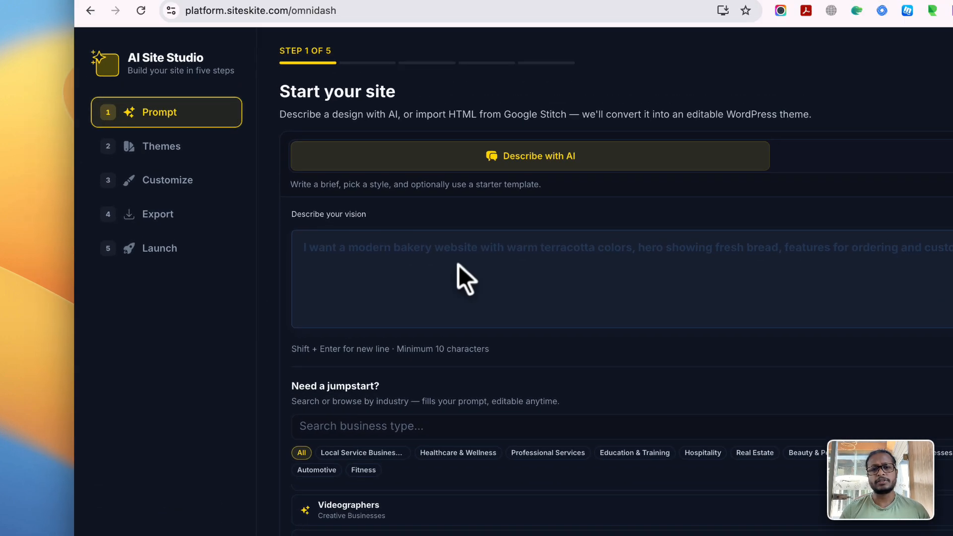
Fill the vision description with the Videographers starter prompt and clear it again
{"action": "left_click", "coordinate": [329, 221]}
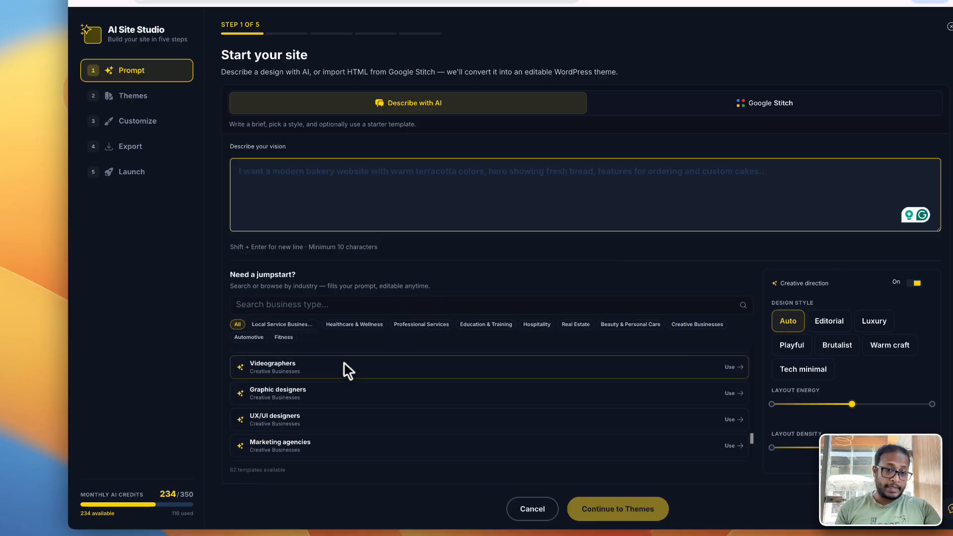
{"action": "left_click", "coordinate": [312, 386]}
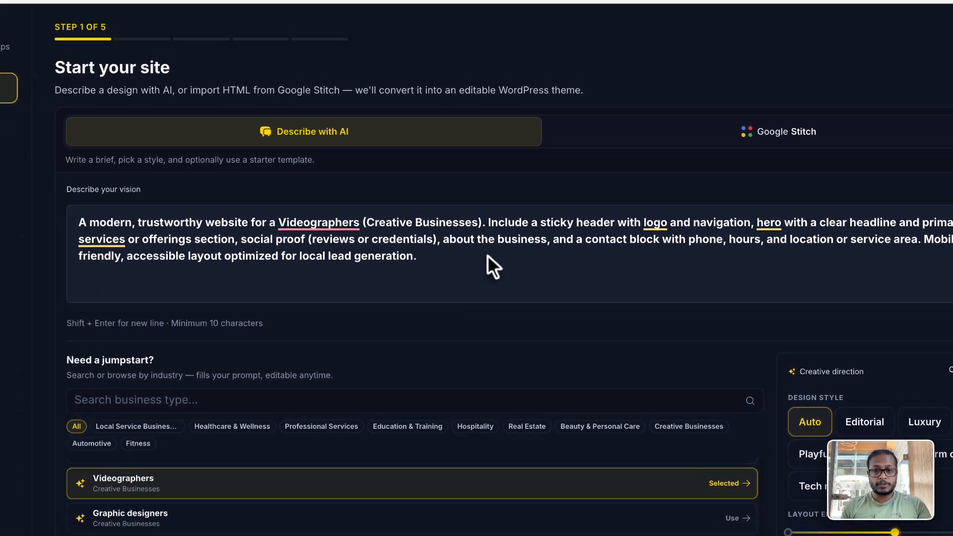
{"action": "key", "text": "super+a"}
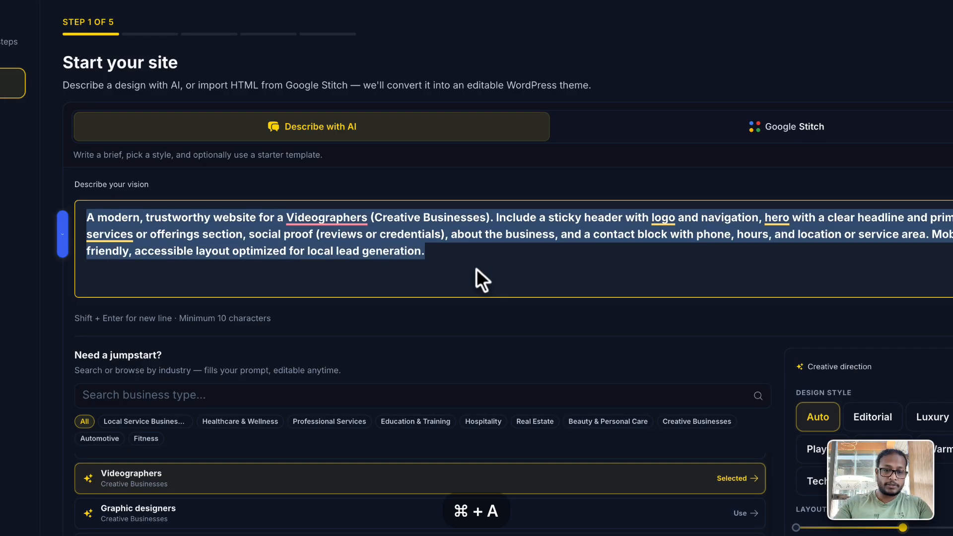
{"action": "key", "text": "BackSpace"}
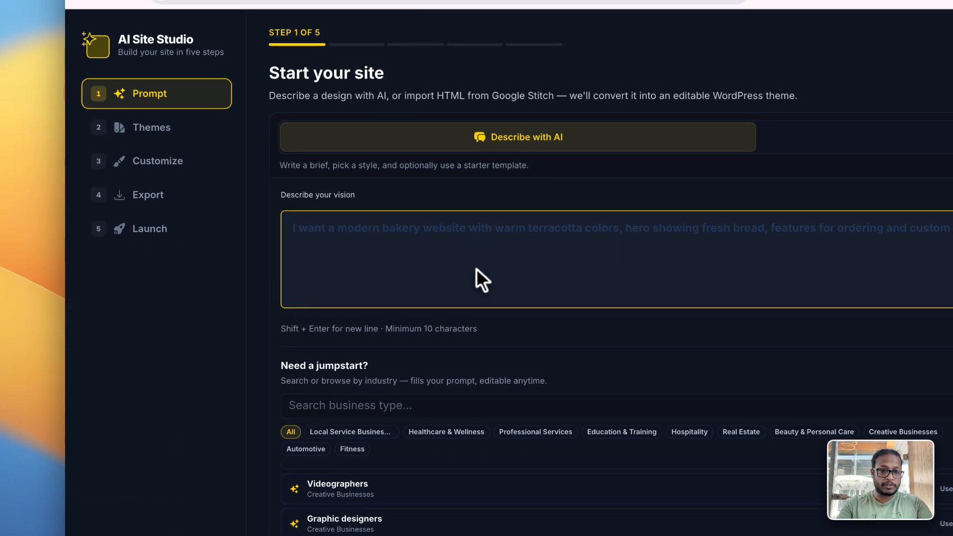
Enter the vision description "I would like to create a smart watch web site design. Talk about its features."
{"action": "type", "text": "I would li"}
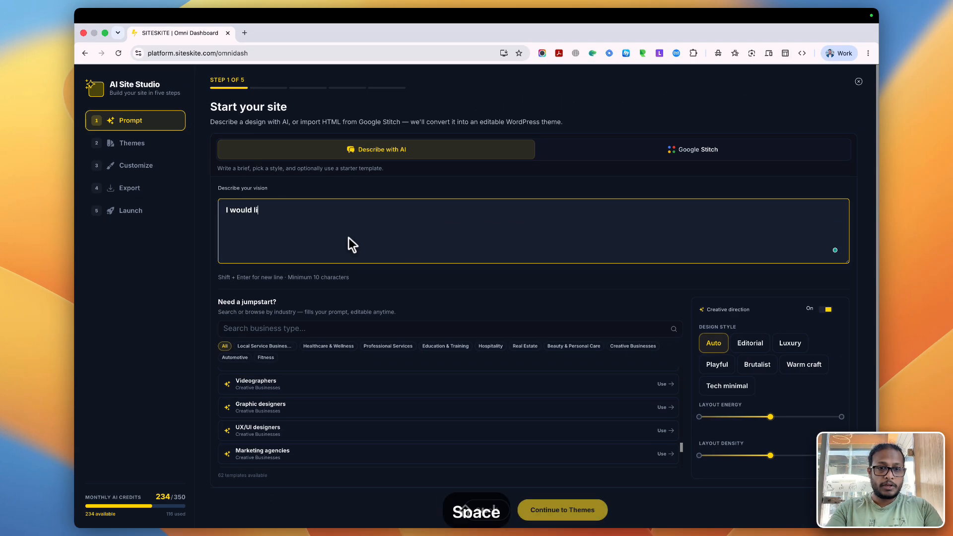
{"action": "type", "text": "ke to create a smart "}
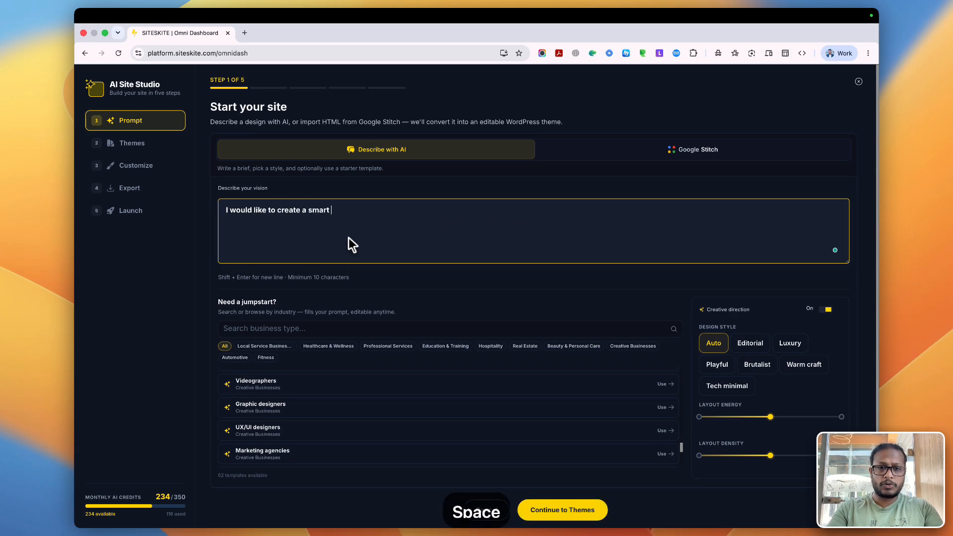
{"action": "type", "text": "watch web si"}
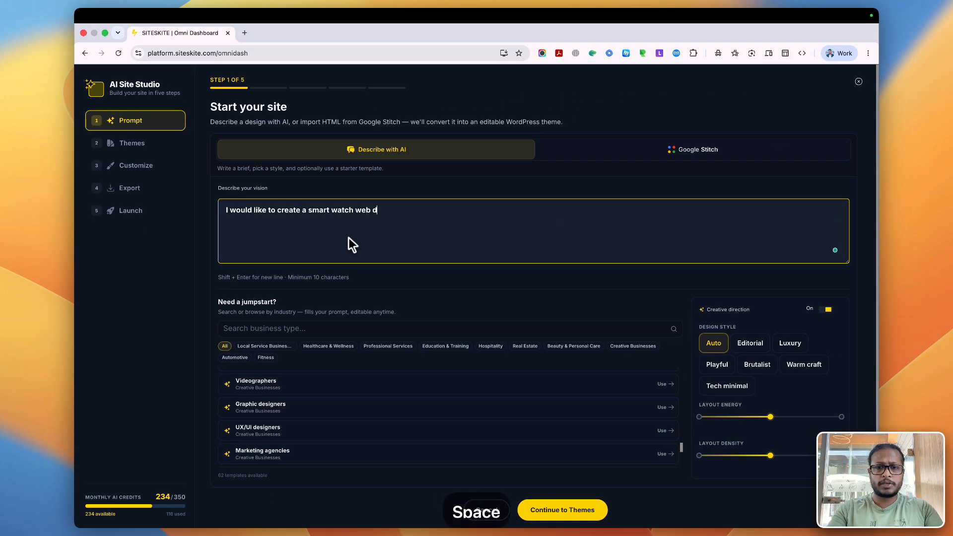
{"action": "type", "text": "te design"}
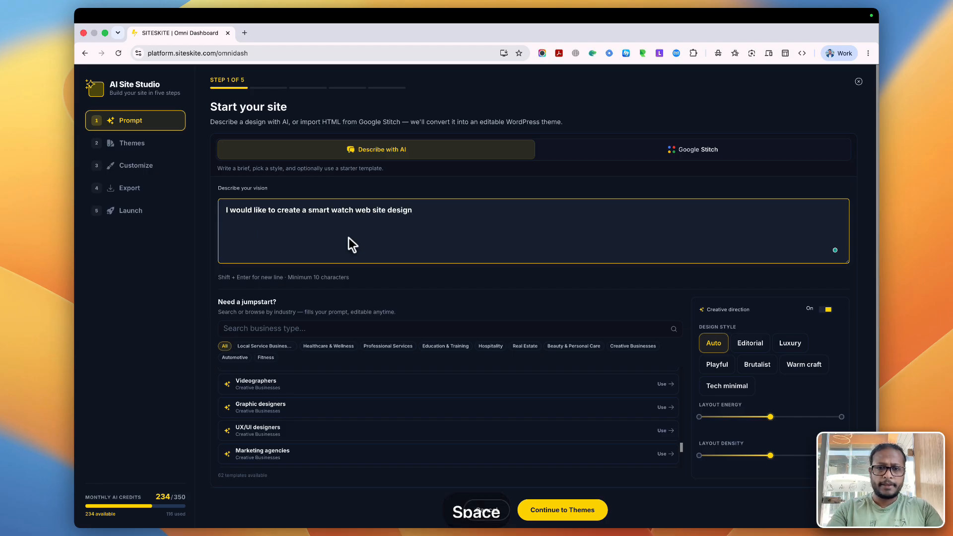
{"action": "type", "text": ", Thi"}
{"action": "key", "text": "BackSpace"}
{"action": "key", "text": "BackSpace"}
{"action": "key", "text": "BackSpace"}
{"action": "key", "text": "BackSpace"}
{"action": "key", "text": "BackSpace"}
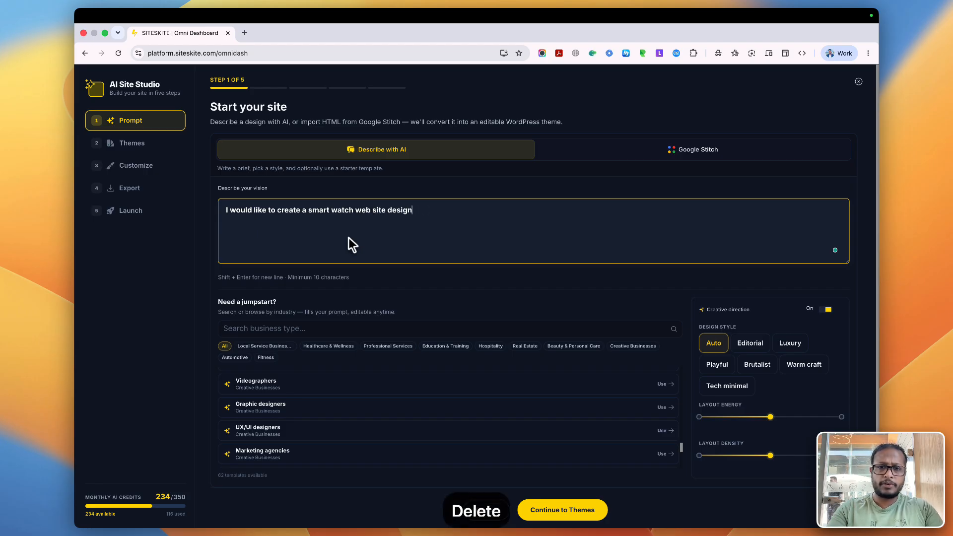
{"action": "type", "text": ". Talk "}
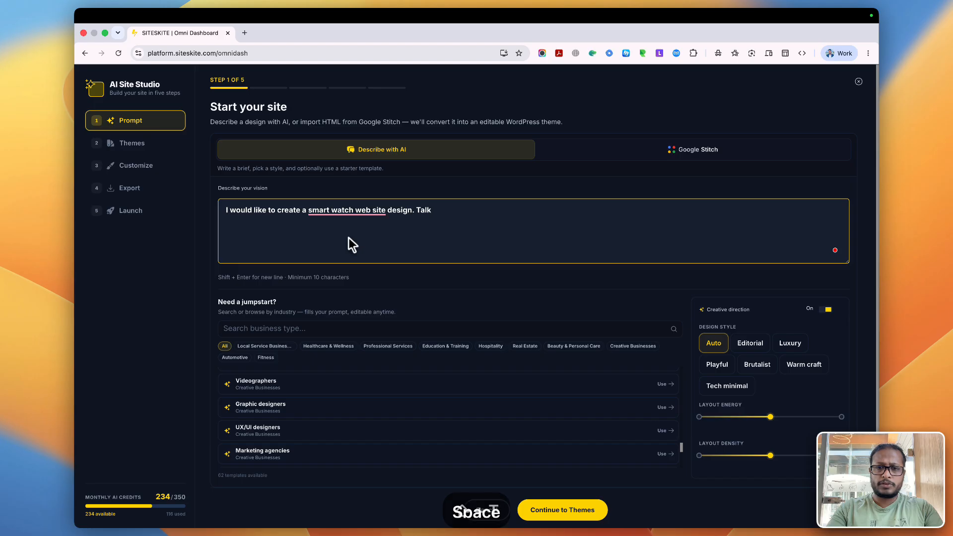
{"action": "type", "text": "about its fea"}
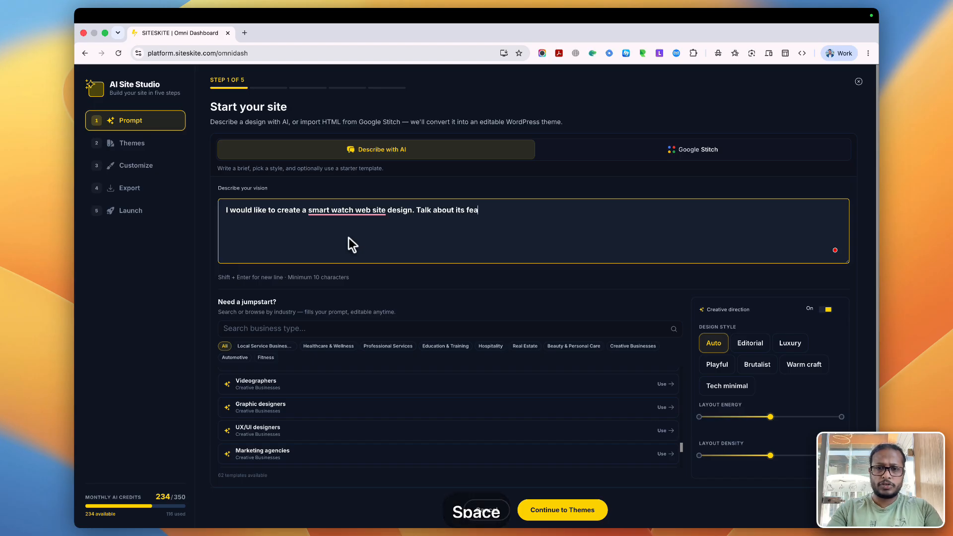
{"action": "type", "text": "tures."}
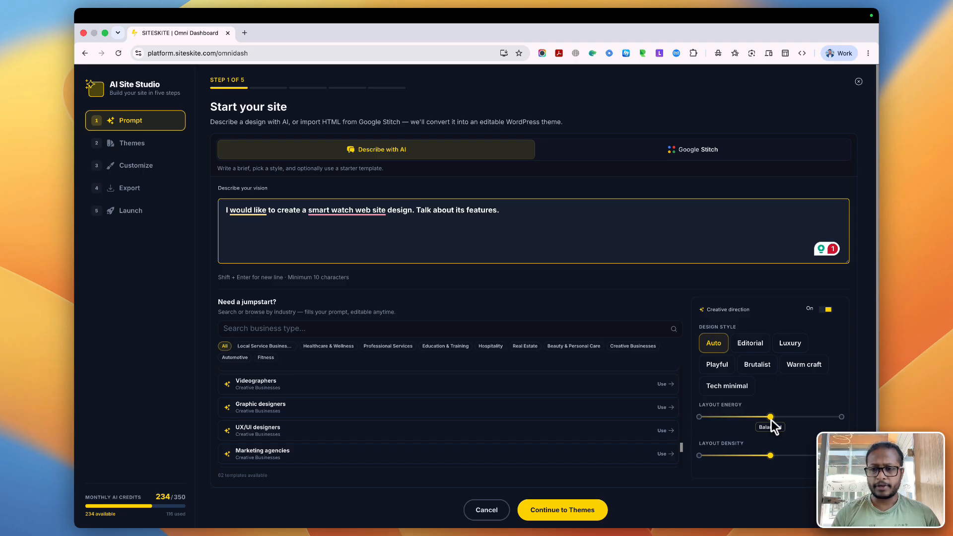
Set the design style to Luxury and accept the spelling correction "smartwatch website" in the vision description
{"action": "mouse_move", "coordinate": [769, 454]}
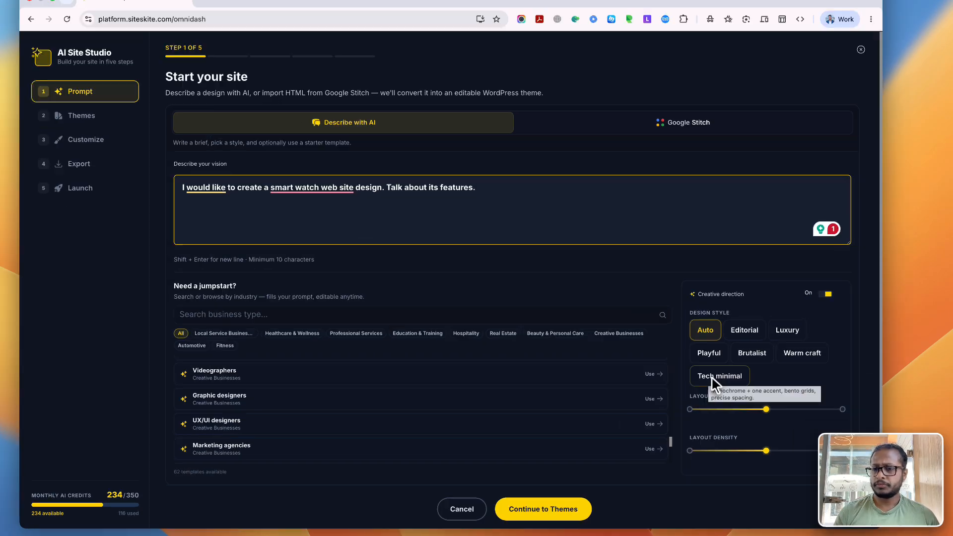
{"action": "left_click", "coordinate": [712, 377]}
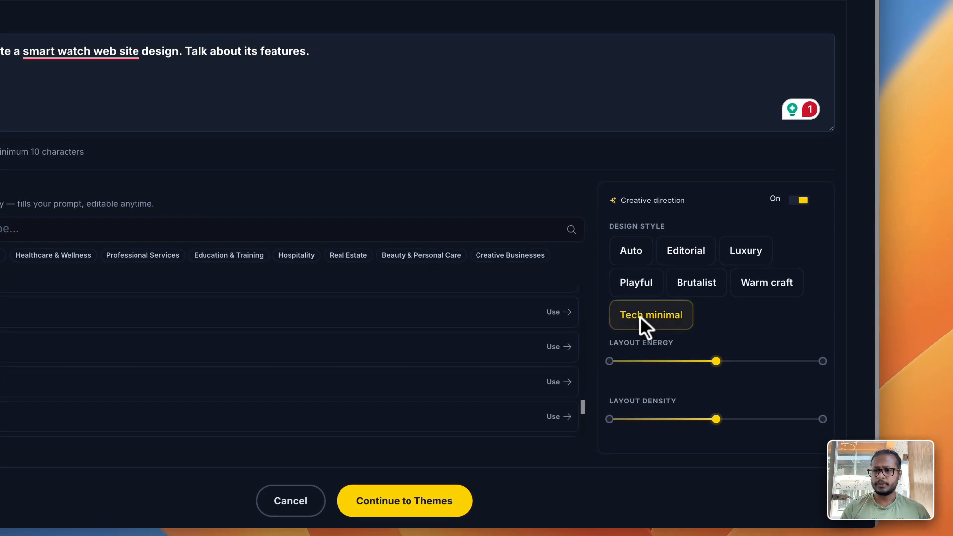
{"action": "left_click", "coordinate": [765, 253]}
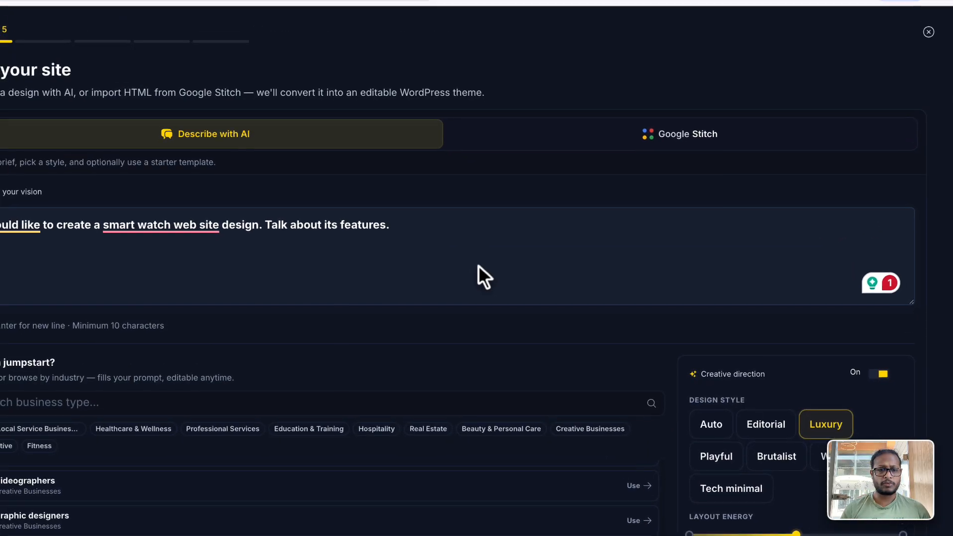
{"action": "mouse_move", "coordinate": [149, 235]}
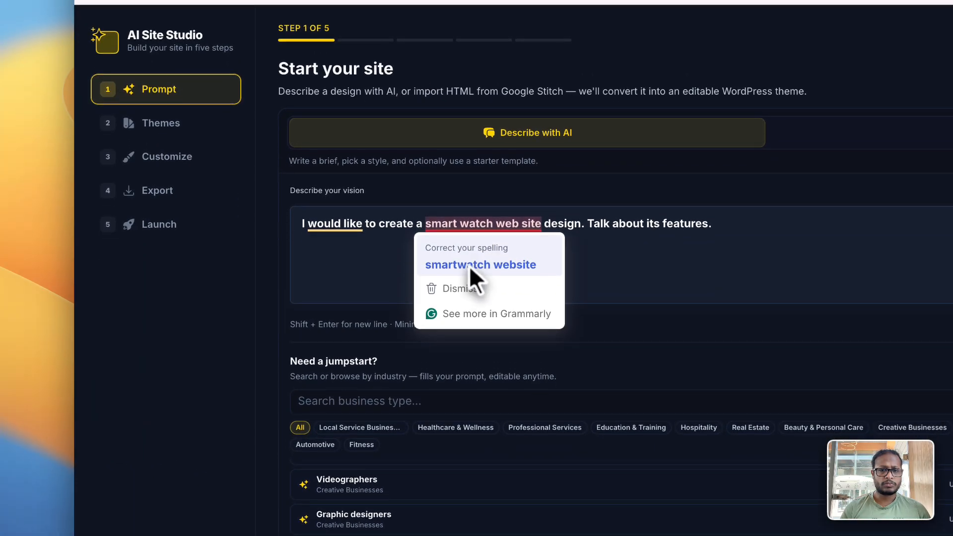
{"action": "left_click", "coordinate": [469, 266]}
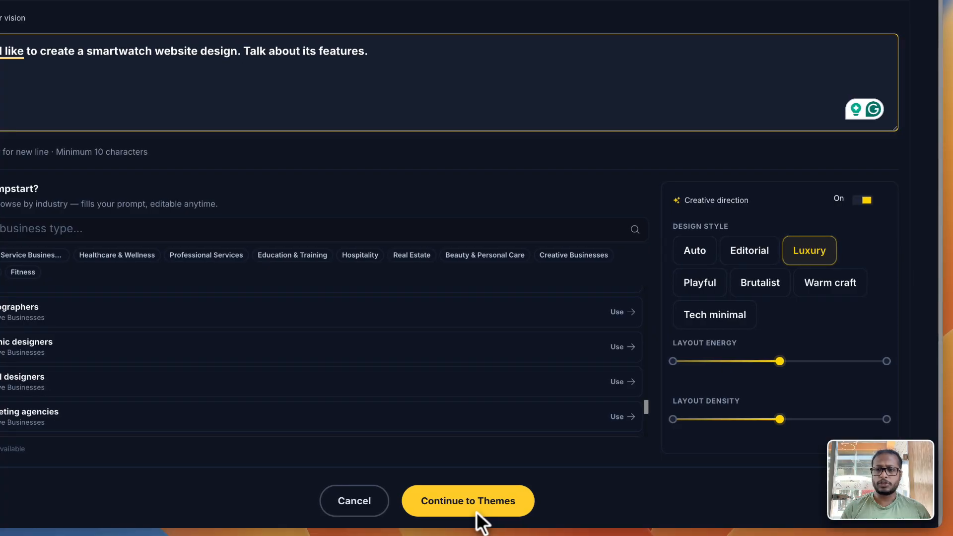
Continue to the themes stage and generate the design with the preselected 1-credit option
{"action": "left_click", "coordinate": [475, 511]}
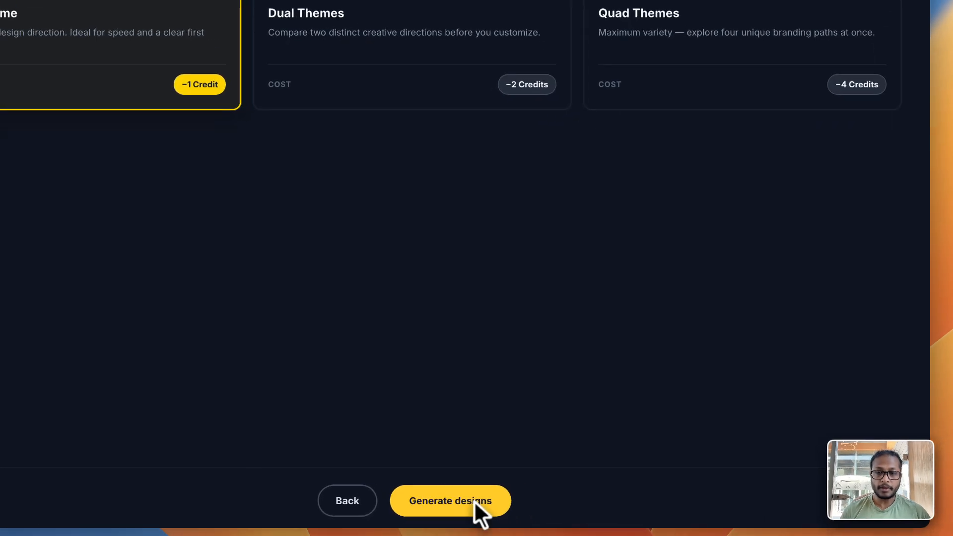
{"action": "left_click", "coordinate": [577, 511]}
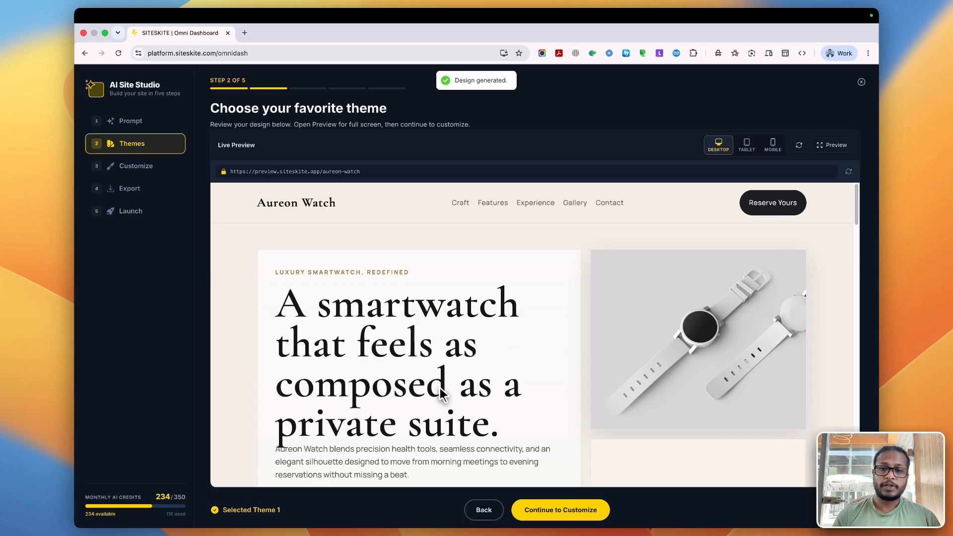
Review the generated Aureon Watch design from header to footer and open its full-screen preview
{"action": "scroll", "coordinate": [517, 385], "scroll_direction": "down", "scroll_amount": 3}
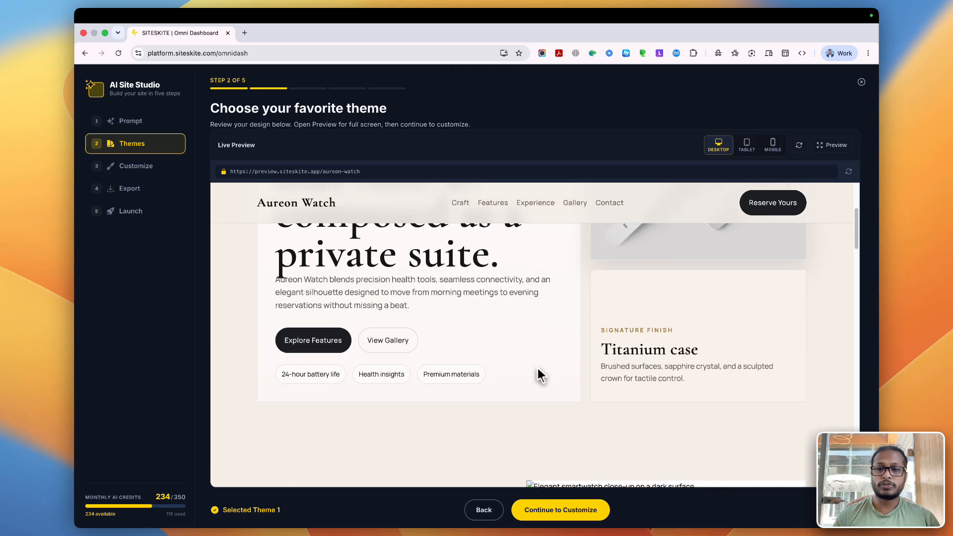
{"action": "scroll", "coordinate": [538, 368], "scroll_direction": "down", "scroll_amount": 6}
{"action": "scroll", "coordinate": [618, 332], "scroll_direction": "up", "scroll_amount": 3}
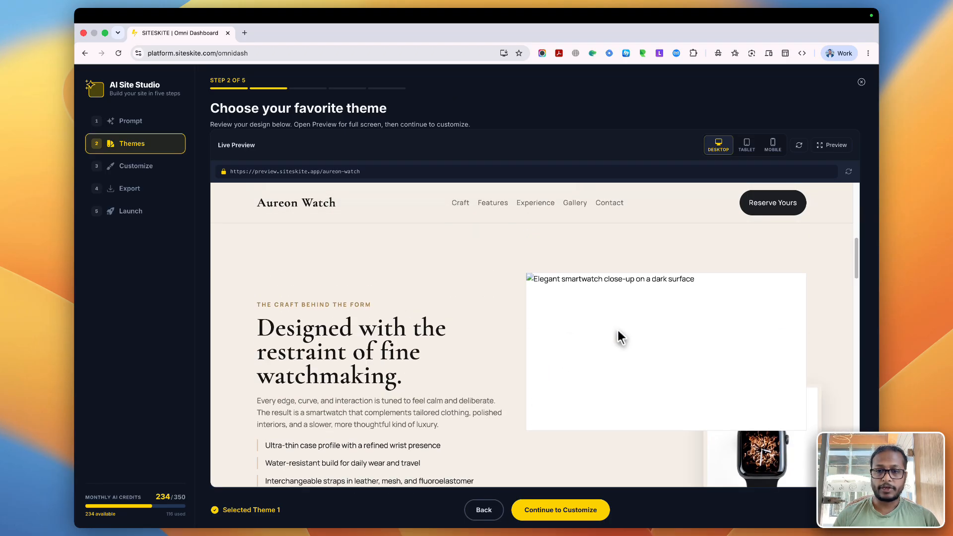
{"action": "scroll", "coordinate": [577, 373], "scroll_direction": "down", "scroll_amount": 8}
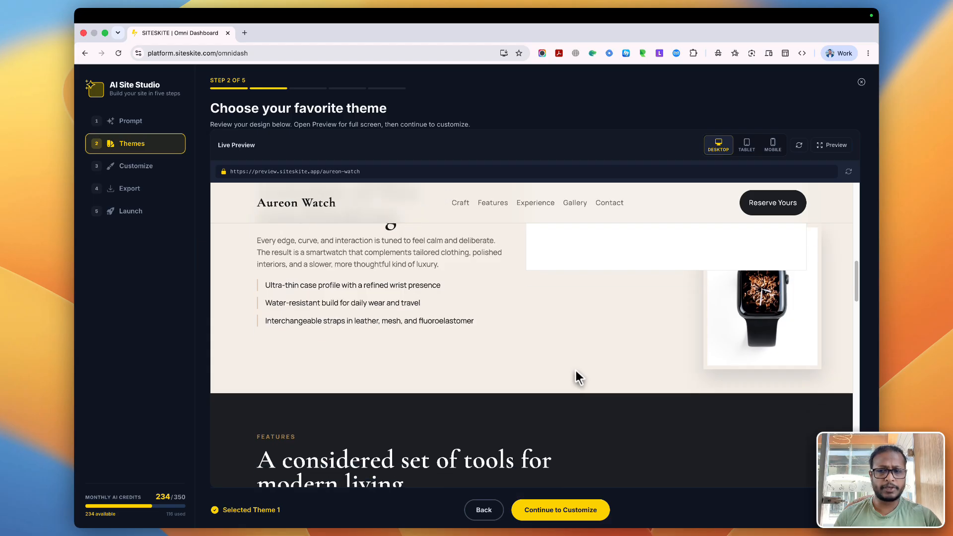
{"action": "scroll", "coordinate": [576, 370], "scroll_direction": "down", "scroll_amount": 10}
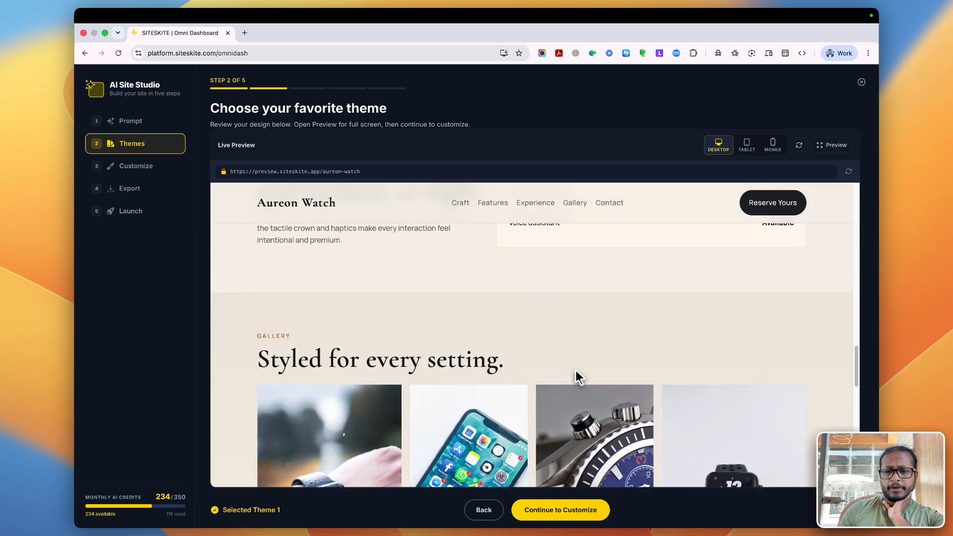
{"action": "scroll", "coordinate": [576, 370], "scroll_direction": "down", "scroll_amount": 5}
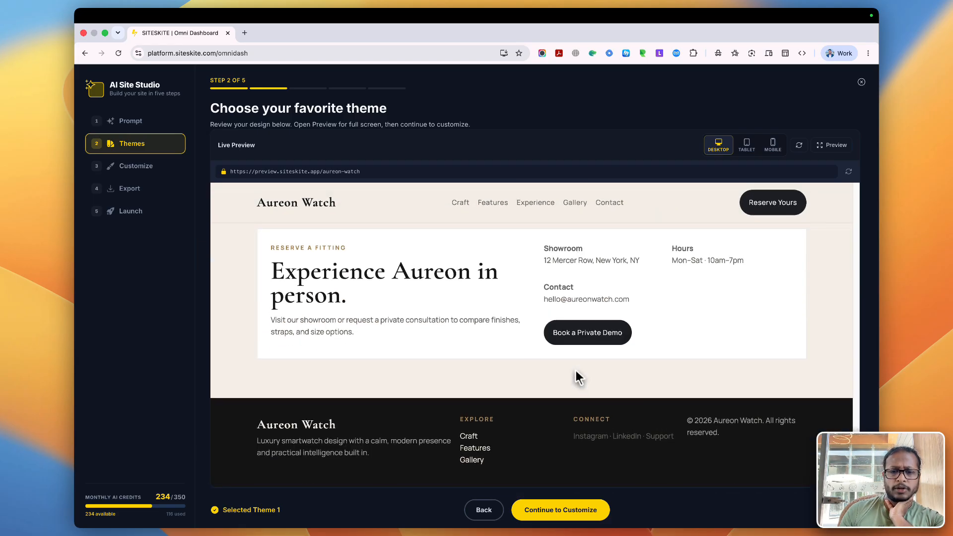
{"action": "scroll", "coordinate": [576, 370], "scroll_direction": "up", "scroll_amount": 15}
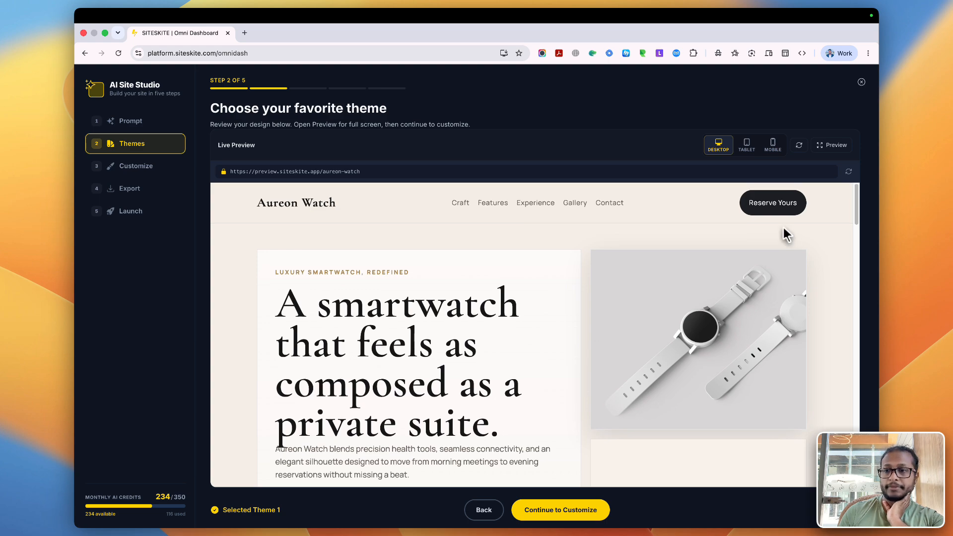
{"action": "left_click", "coordinate": [833, 145]}
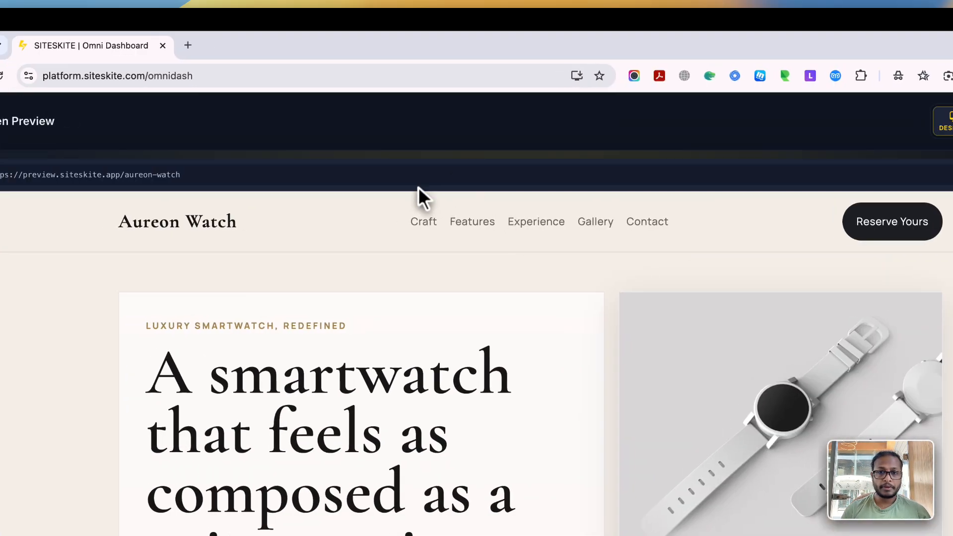
Test the header navigation links, including Craft and Contact, and the Aureon Watch logo link in the full-screen preview
{"action": "left_click", "coordinate": [428, 222]}
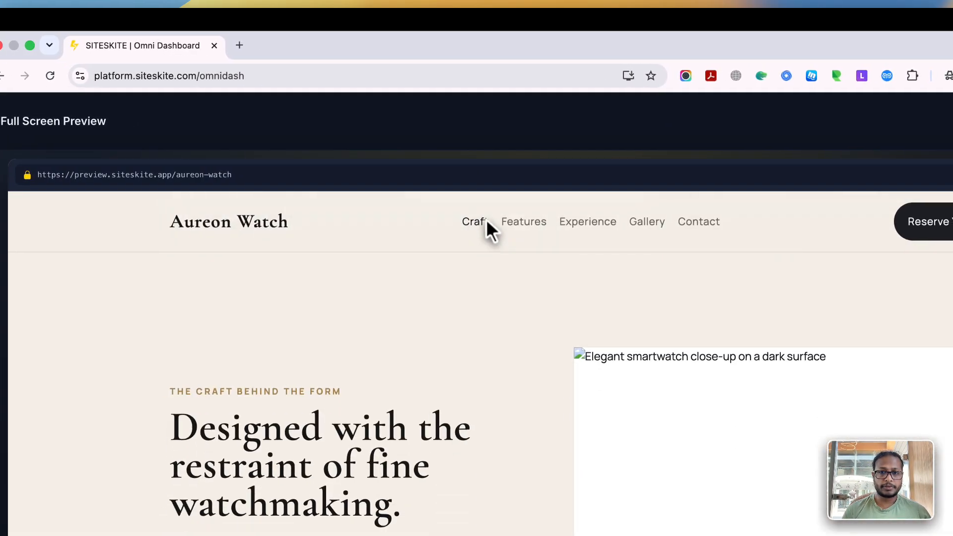
{"action": "left_click", "coordinate": [469, 222]}
{"action": "left_click", "coordinate": [546, 226]}
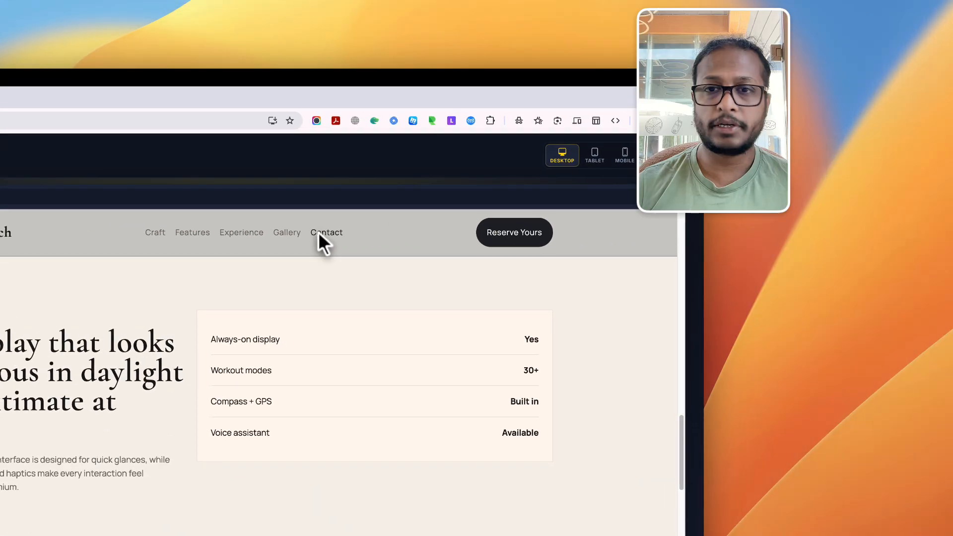
{"action": "left_click", "coordinate": [318, 232]}
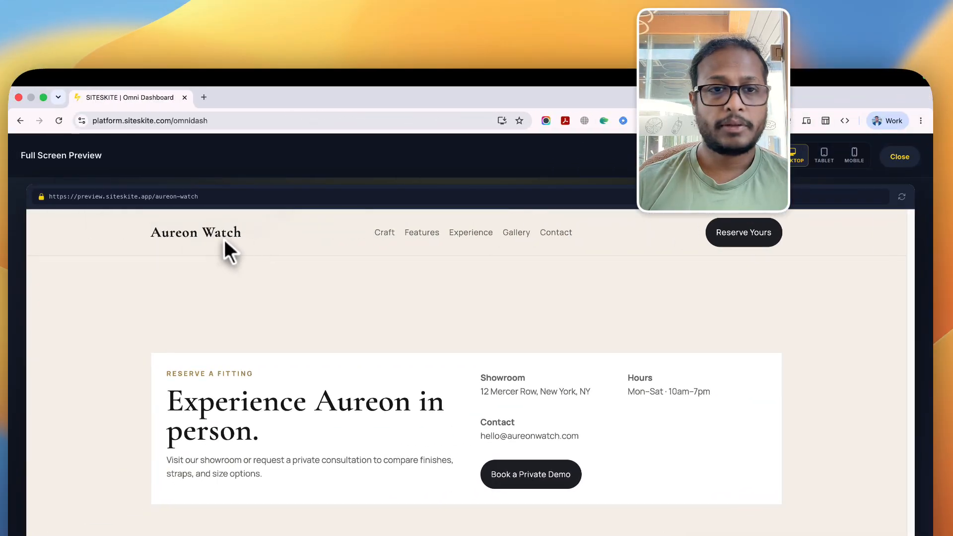
{"action": "left_click", "coordinate": [219, 234]}
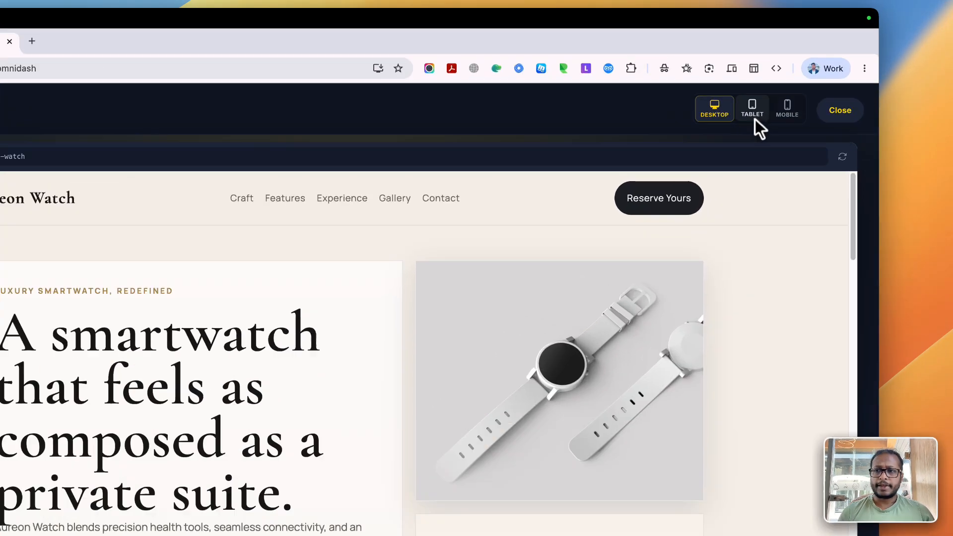
Check the full-screen preview in tablet, mobile and desktop sizes down to the contact section, and close it
{"action": "left_click", "coordinate": [785, 83]}
{"action": "left_click", "coordinate": [769, 127]}
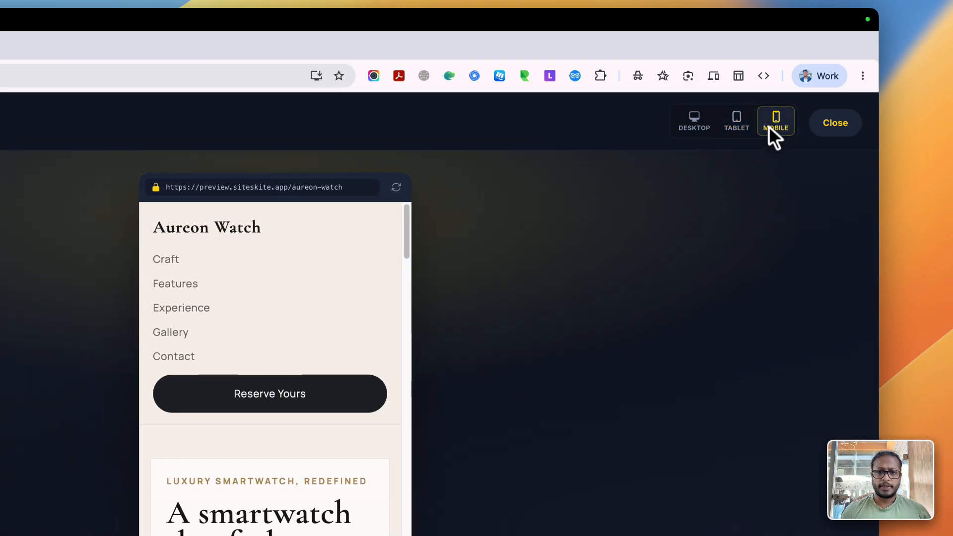
{"action": "left_click", "coordinate": [694, 128]}
{"action": "scroll", "coordinate": [477, 368], "scroll_direction": "down", "scroll_amount": 15}
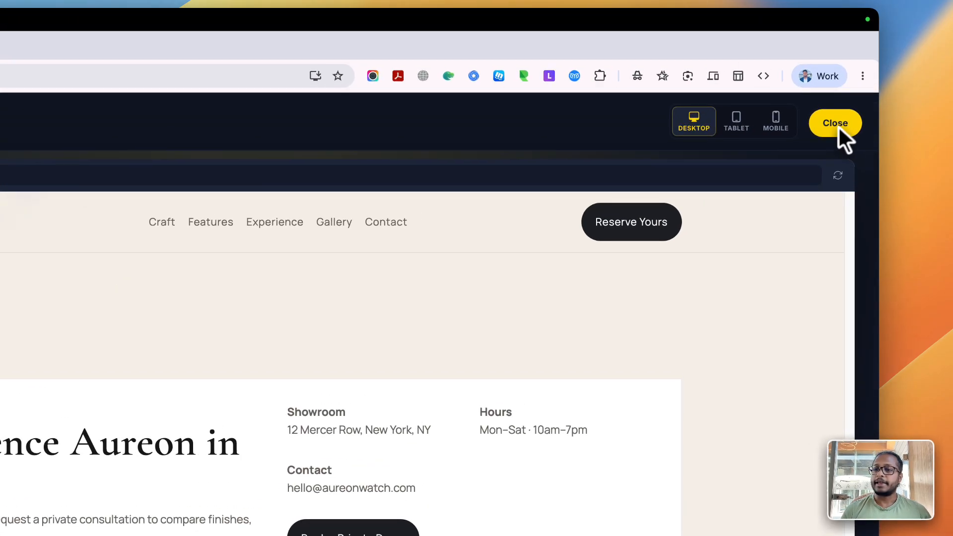
{"action": "left_click", "coordinate": [852, 86]}
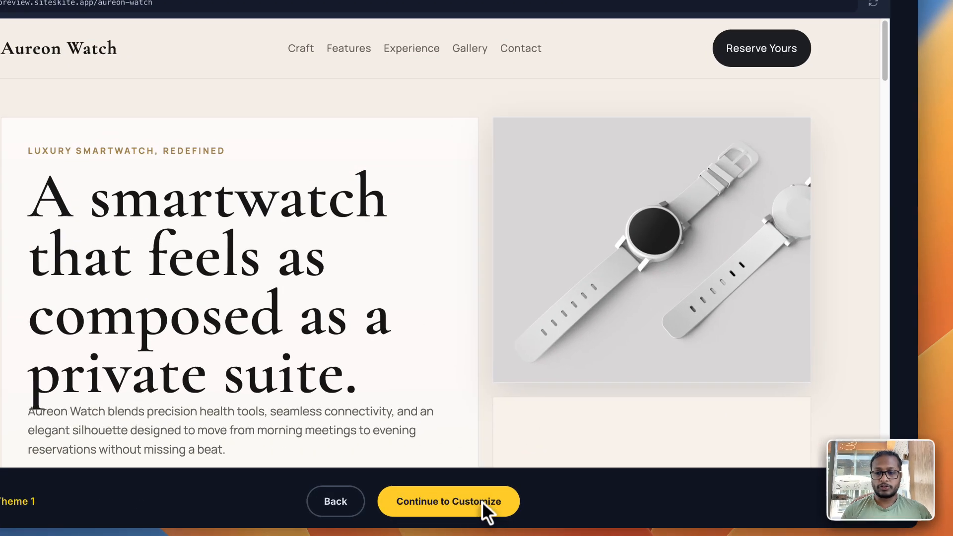
Continue with the theme to the customize stage and look through the homepage in the live preview
{"action": "left_click", "coordinate": [586, 513]}
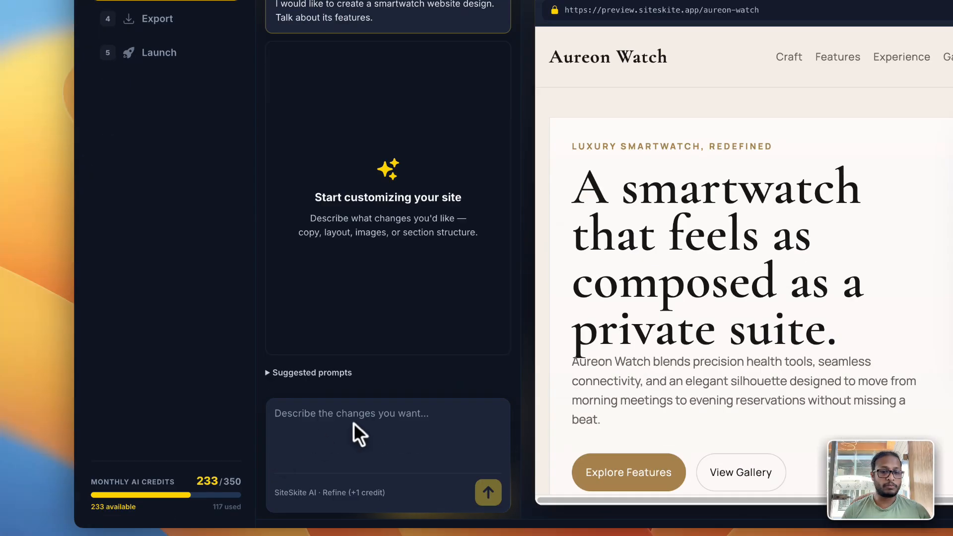
{"action": "left_click", "coordinate": [358, 422]}
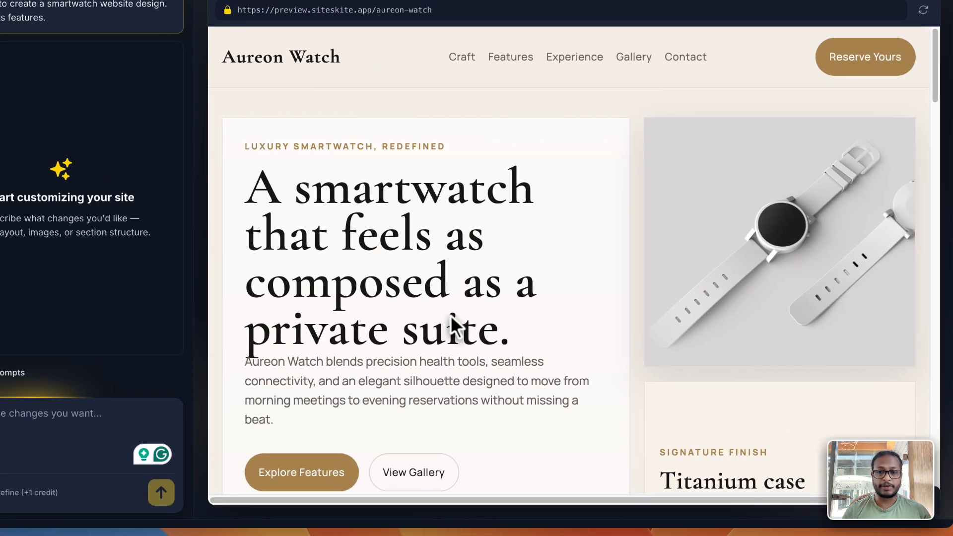
{"action": "scroll", "coordinate": [451, 315], "scroll_direction": "down", "scroll_amount": 15}
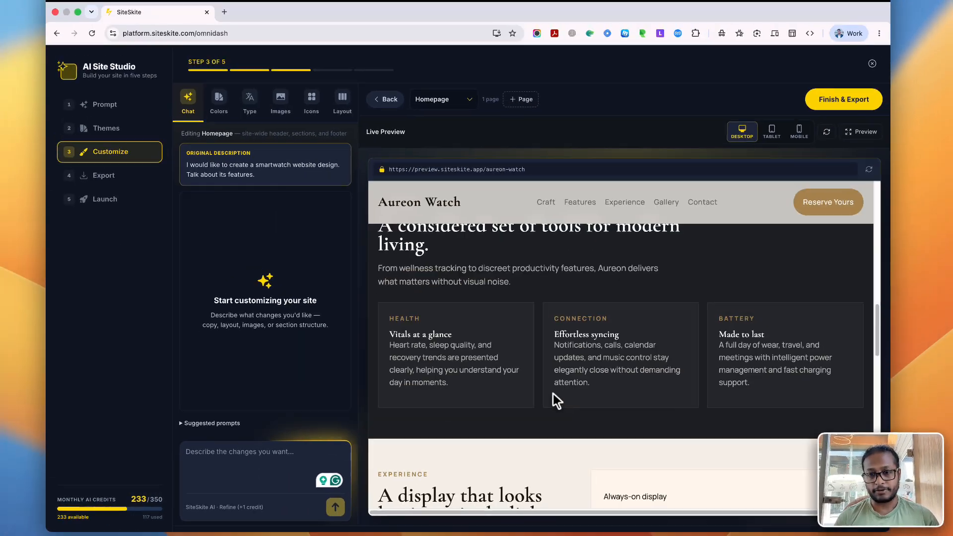
{"action": "scroll", "coordinate": [558, 396], "scroll_direction": "up", "scroll_amount": 15}
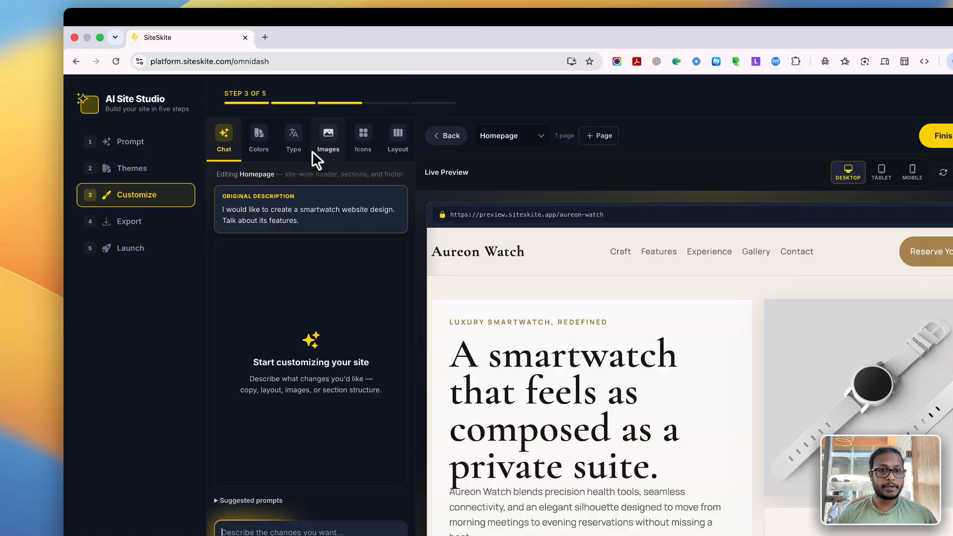
Look through the color, typography, image and icon customization options and return to the change-request chat
{"action": "left_click", "coordinate": [244, 125]}
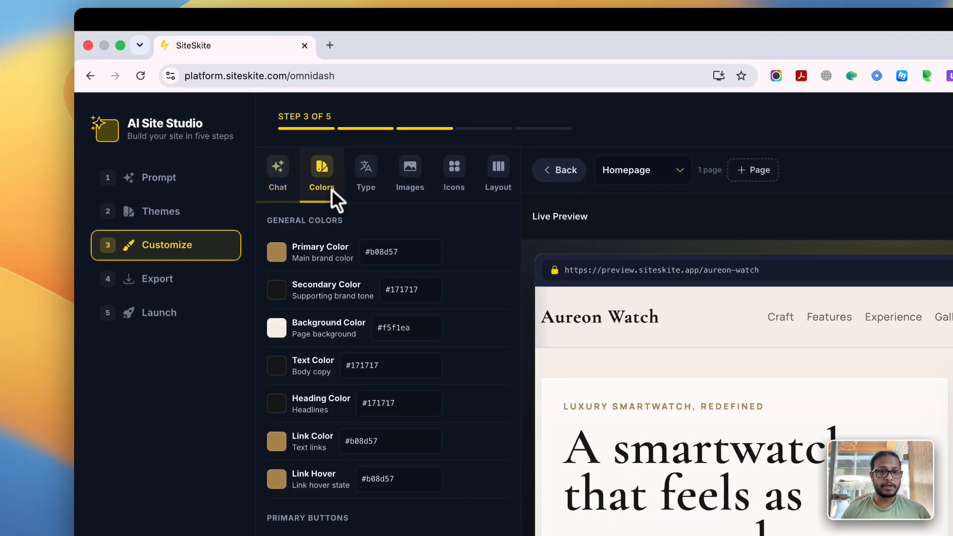
{"action": "left_click", "coordinate": [365, 183]}
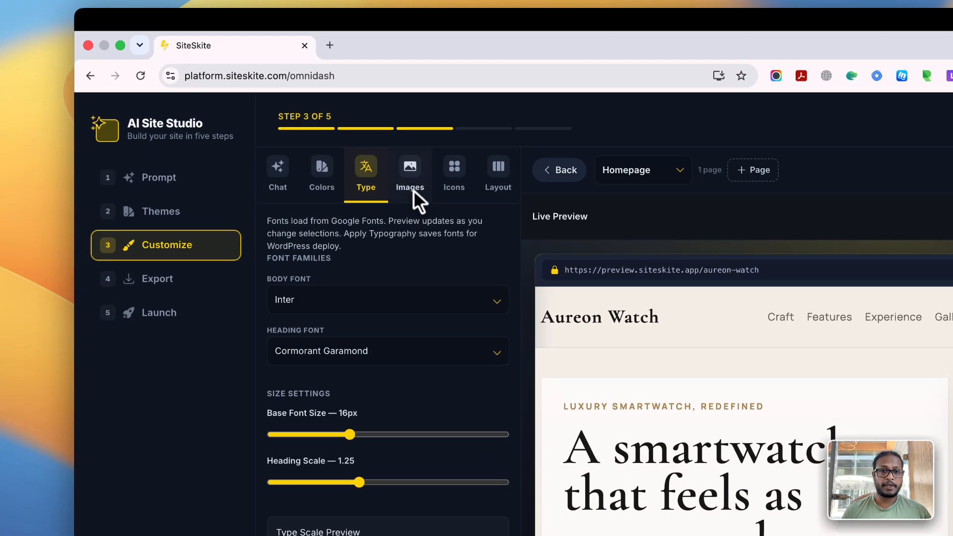
{"action": "left_click", "coordinate": [414, 187]}
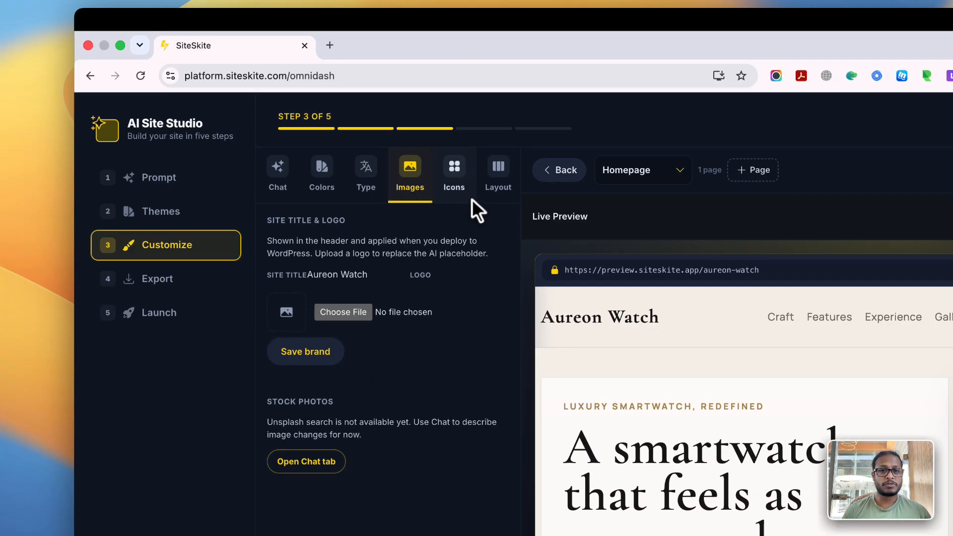
{"action": "left_click", "coordinate": [450, 186]}
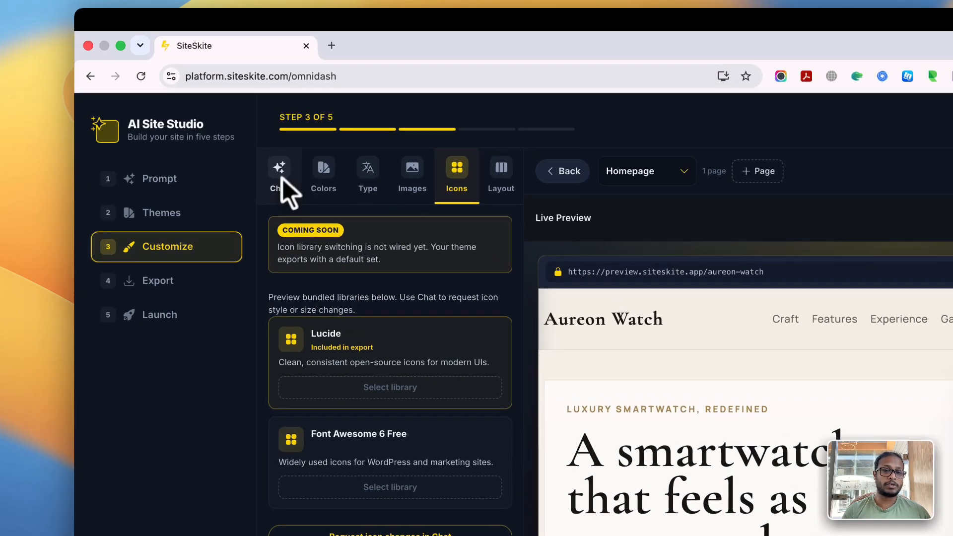
{"action": "left_click", "coordinate": [210, 118]}
{"action": "left_click", "coordinate": [250, 454]}
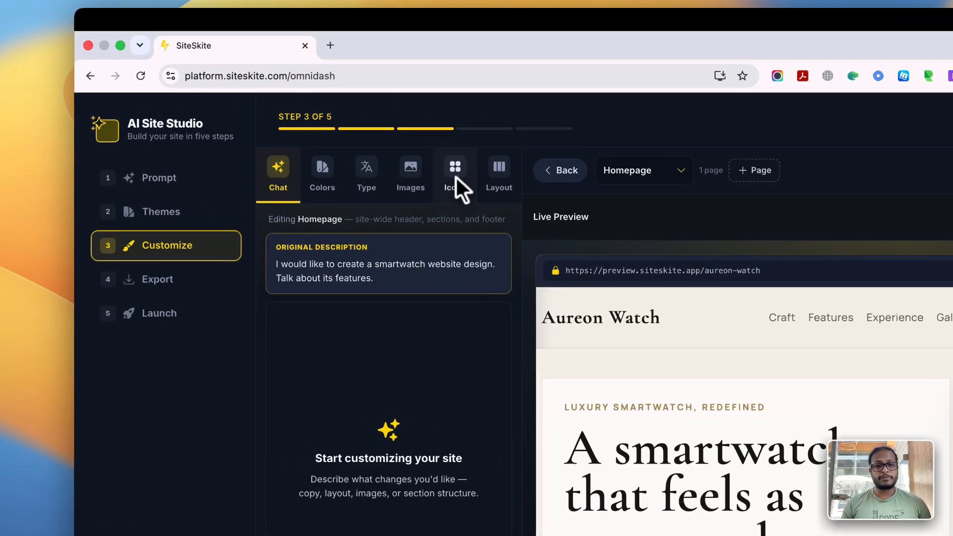
Examine the available icon libraries and scan the homepage sections in the live preview
{"action": "left_click", "coordinate": [327, 120]}
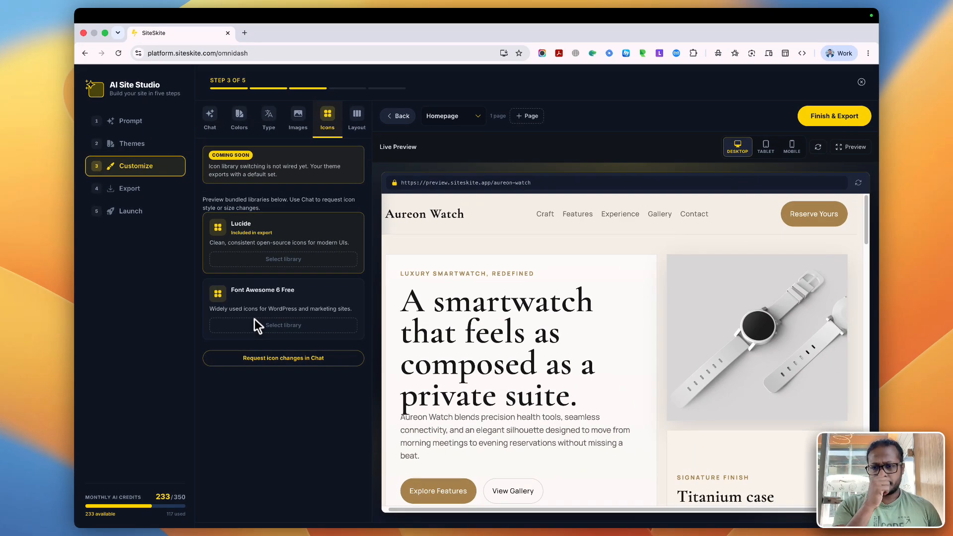
{"action": "scroll", "coordinate": [518, 401], "scroll_direction": "down", "scroll_amount": 15}
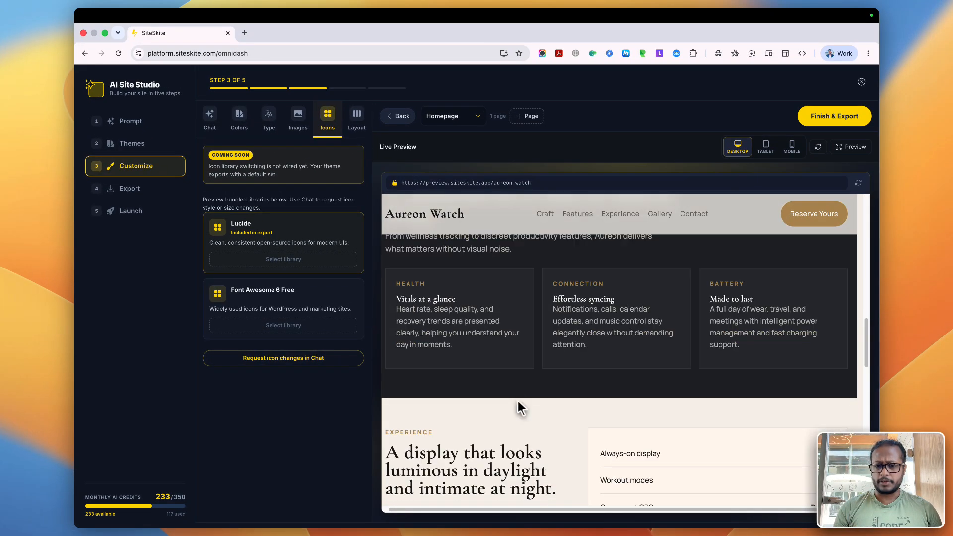
{"action": "scroll", "coordinate": [518, 401], "scroll_direction": "up", "scroll_amount": 20}
Set the footer layout to Centered stack and check the footer in the live preview
{"action": "left_click", "coordinate": [357, 120]}
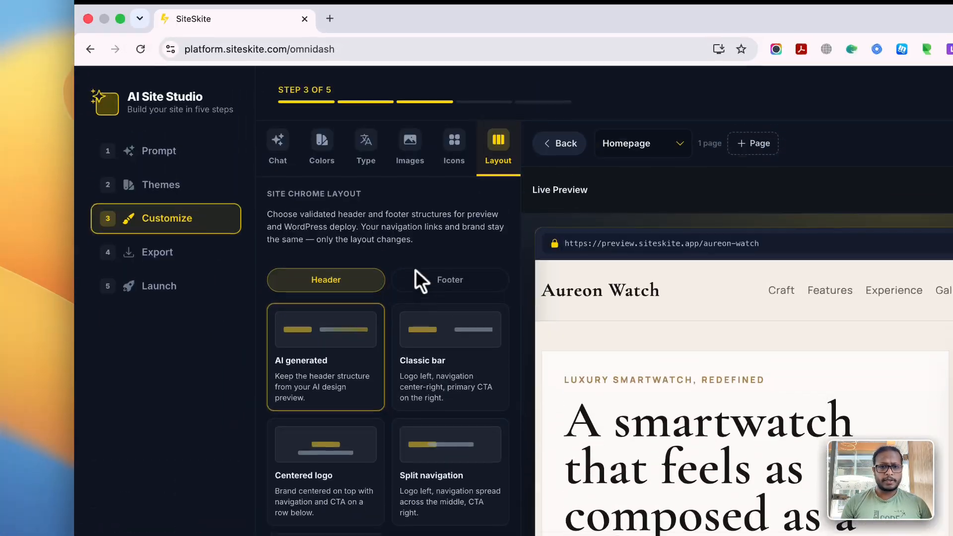
{"action": "left_click", "coordinate": [436, 279]}
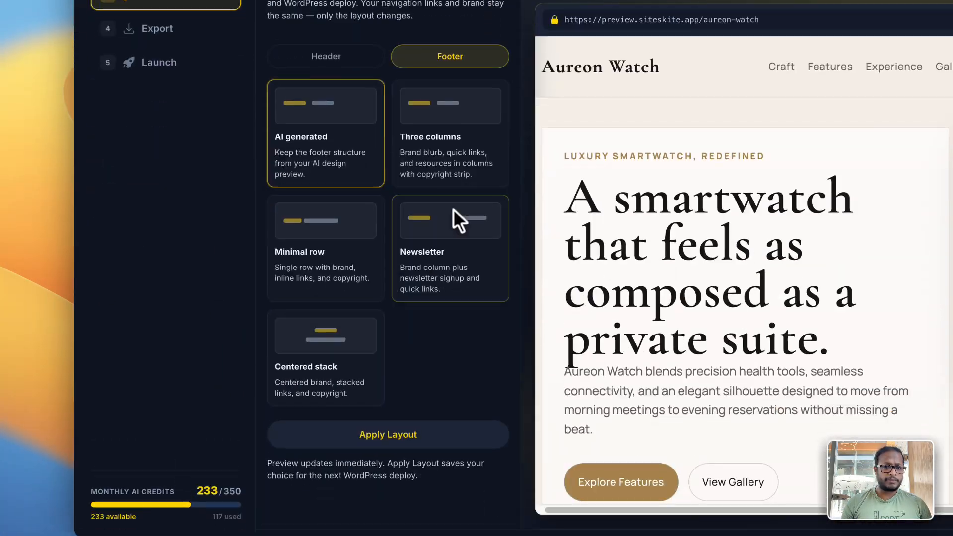
{"action": "scroll", "coordinate": [715, 455], "scroll_direction": "down", "scroll_amount": 10}
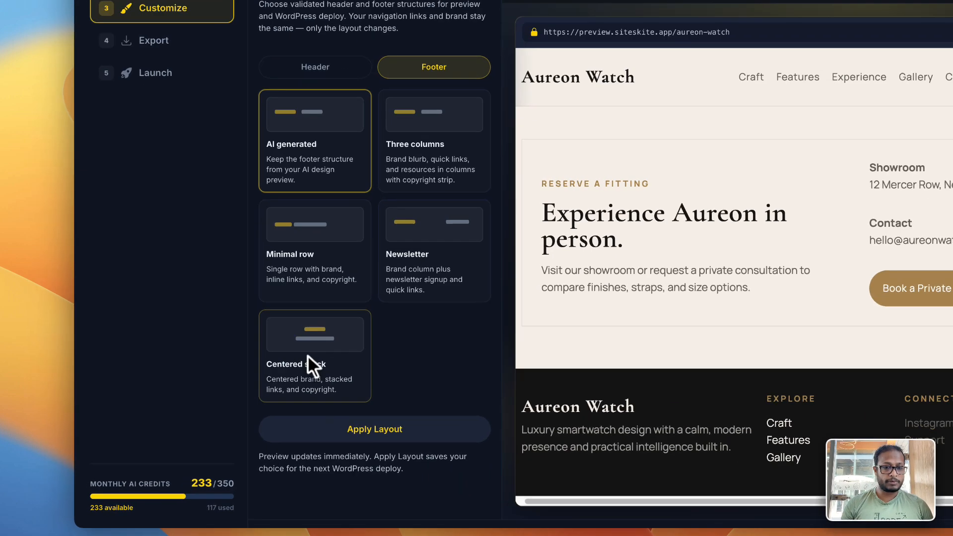
{"action": "left_click", "coordinate": [242, 415]}
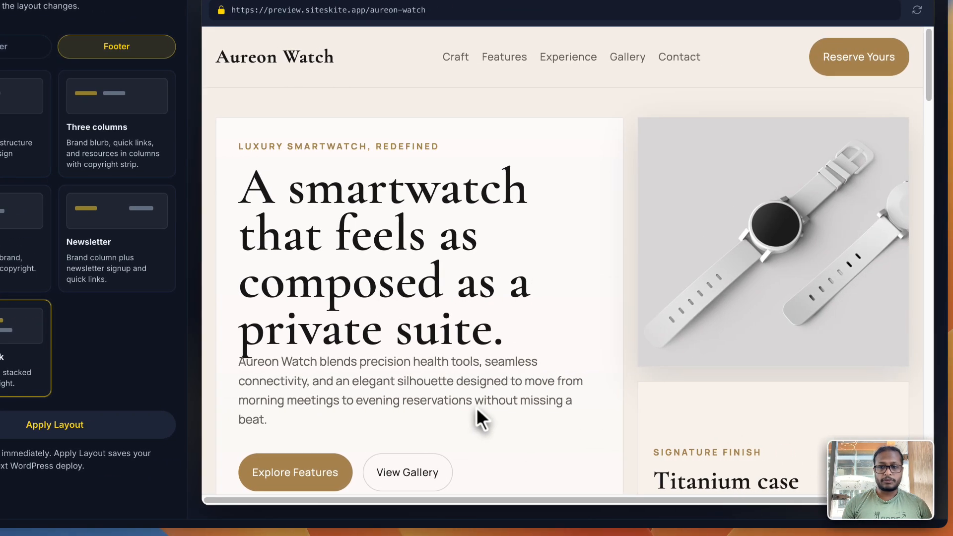
{"action": "scroll", "coordinate": [588, 417], "scroll_direction": "down", "scroll_amount": 10}
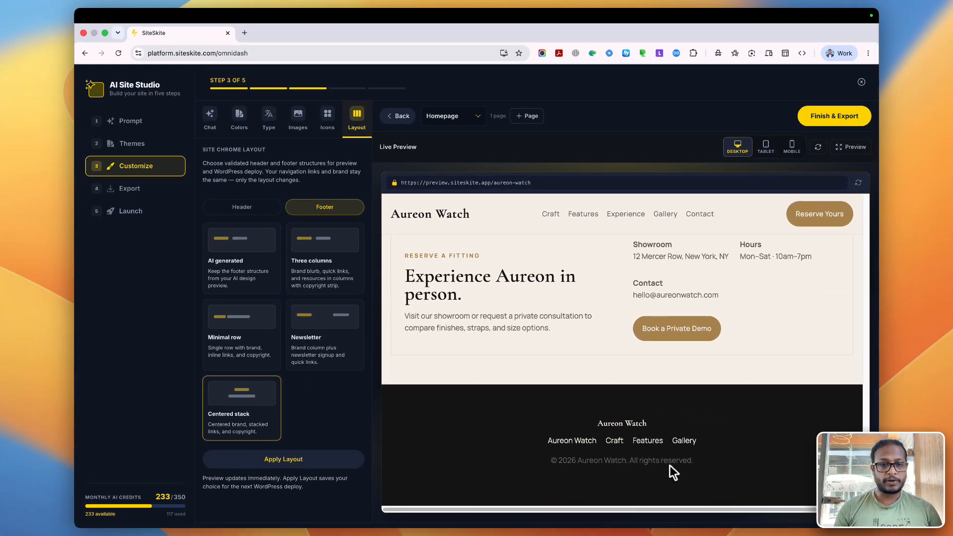
{"action": "scroll", "coordinate": [666, 326], "scroll_direction": "up", "scroll_amount": 5}
{"action": "scroll", "coordinate": [665, 334], "scroll_direction": "up", "scroll_amount": 5}
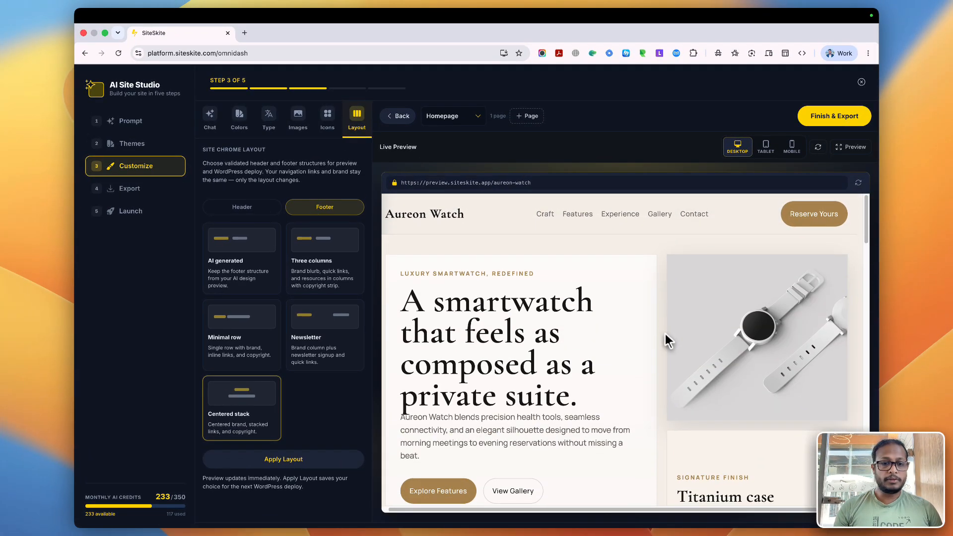
{"action": "scroll", "coordinate": [568, 416], "scroll_direction": "down", "scroll_amount": 10}
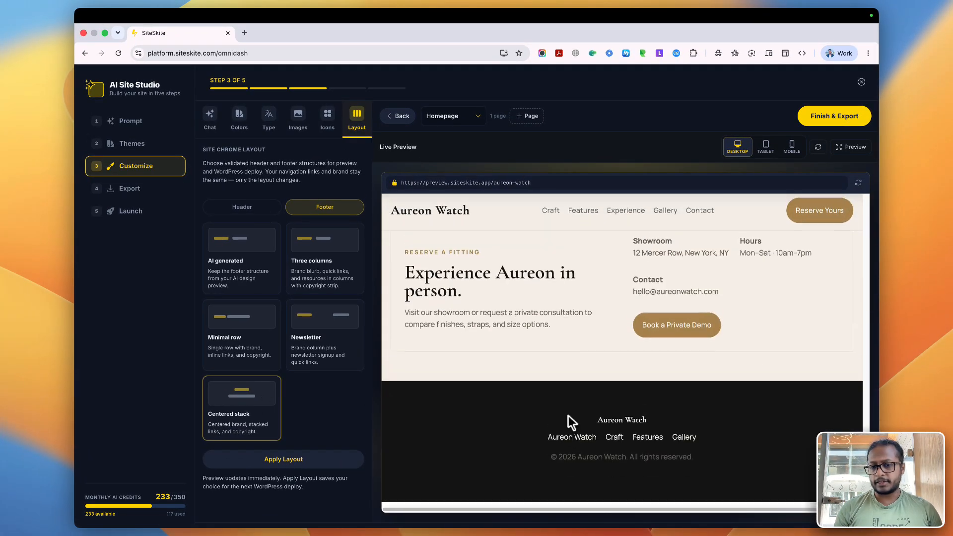
{"action": "scroll", "coordinate": [665, 441], "scroll_direction": "up", "scroll_amount": 6}
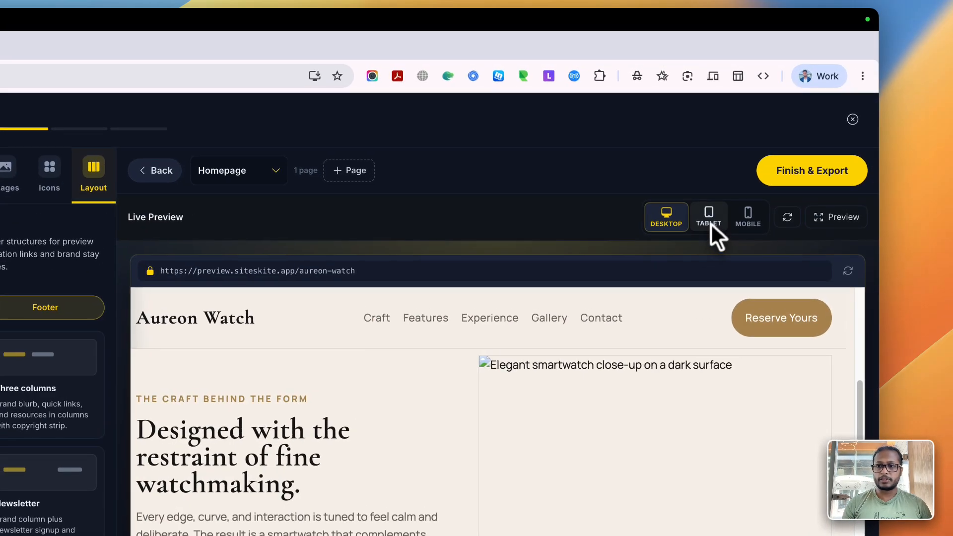
Check the homepage's live preview in tablet and mobile sizes, and return it to desktop size
{"action": "left_click", "coordinate": [710, 222]}
{"action": "left_click", "coordinate": [748, 221]}
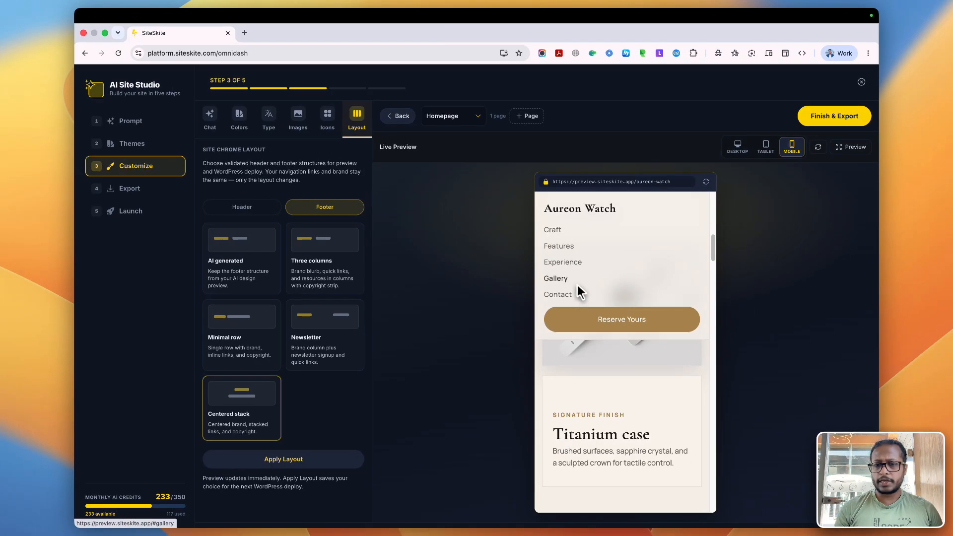
{"action": "scroll", "coordinate": [586, 312], "scroll_direction": "down", "scroll_amount": 20}
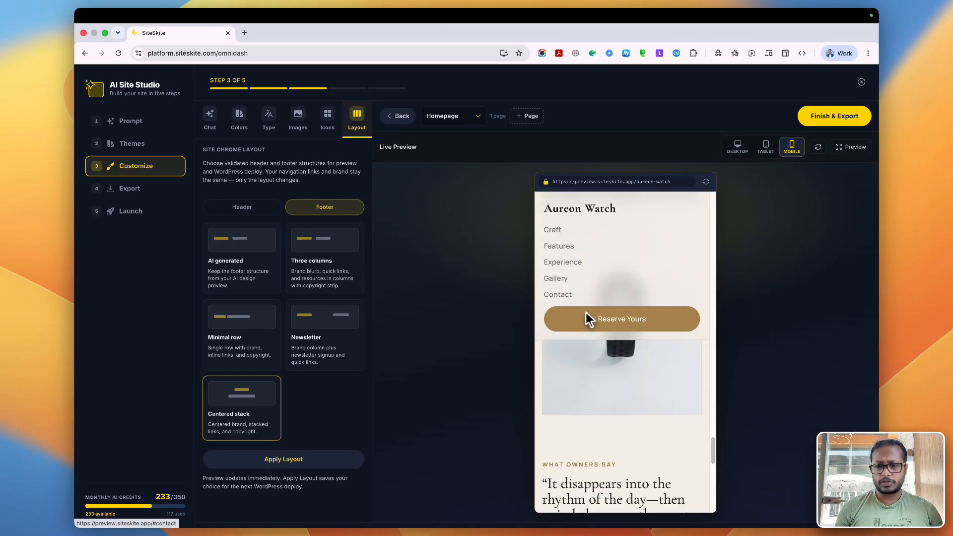
{"action": "scroll", "coordinate": [586, 311], "scroll_direction": "up", "scroll_amount": 20}
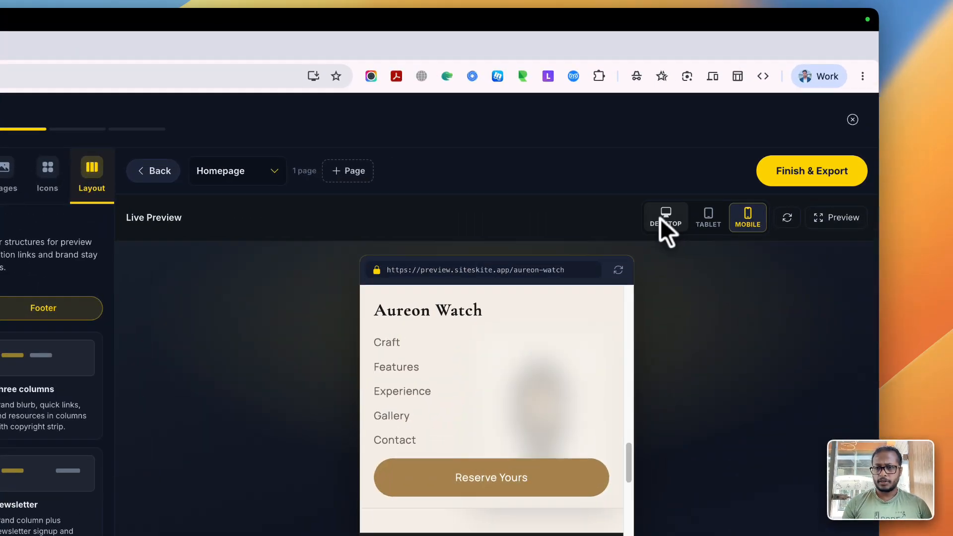
{"action": "left_click", "coordinate": [738, 147]}
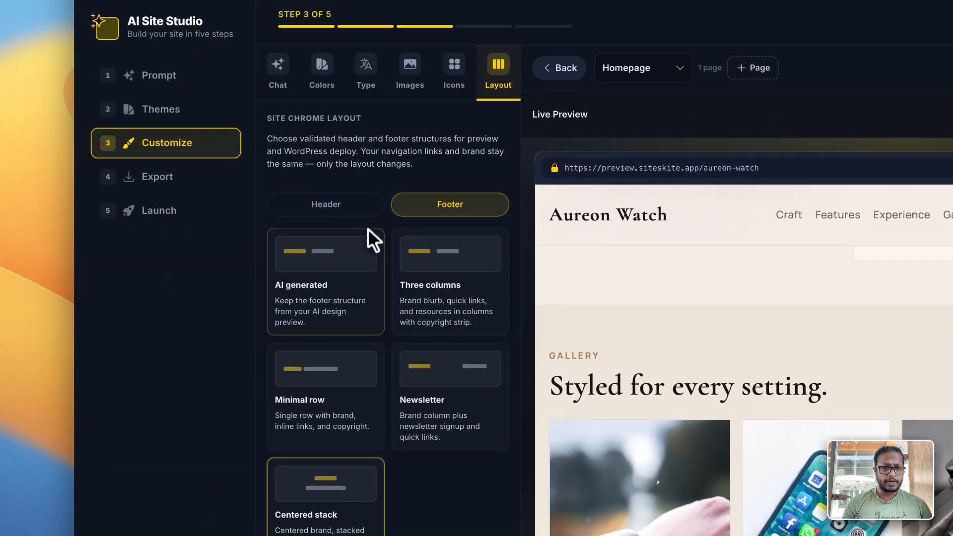
Set the site's header layout to Classic bar
{"action": "left_click", "coordinate": [358, 211]}
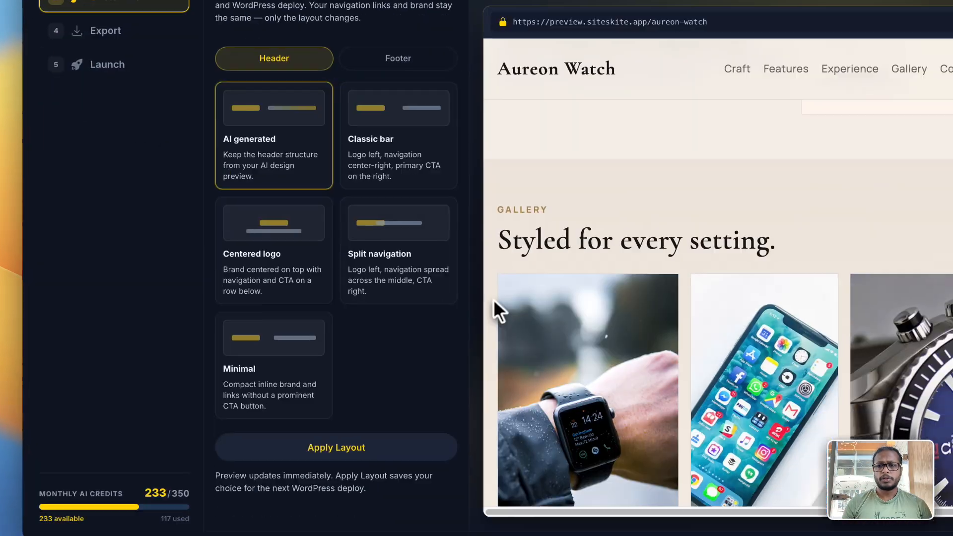
{"action": "scroll", "coordinate": [756, 413], "scroll_direction": "up", "scroll_amount": 5}
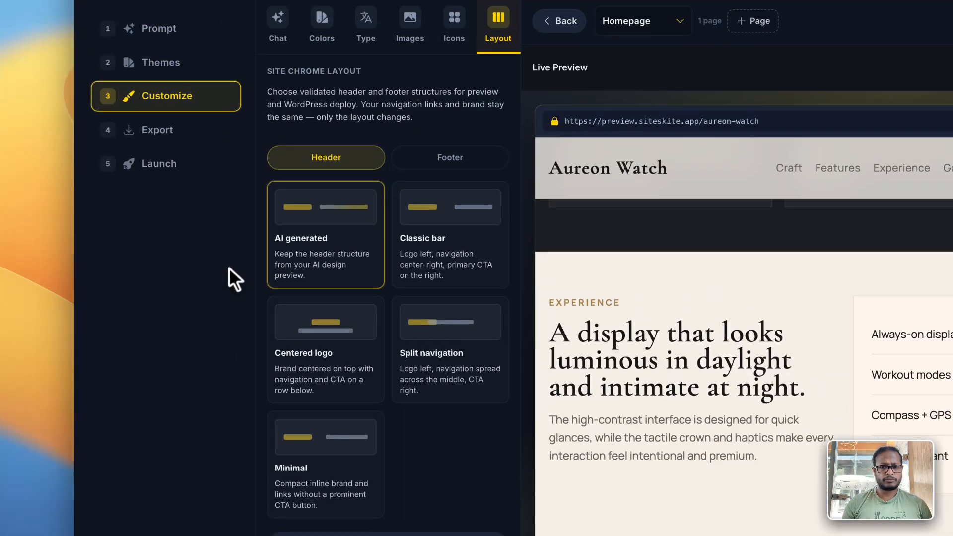
{"action": "scroll", "coordinate": [665, 268], "scroll_direction": "up", "scroll_amount": 8}
{"action": "scroll", "coordinate": [306, 255], "scroll_direction": "down", "scroll_amount": 1}
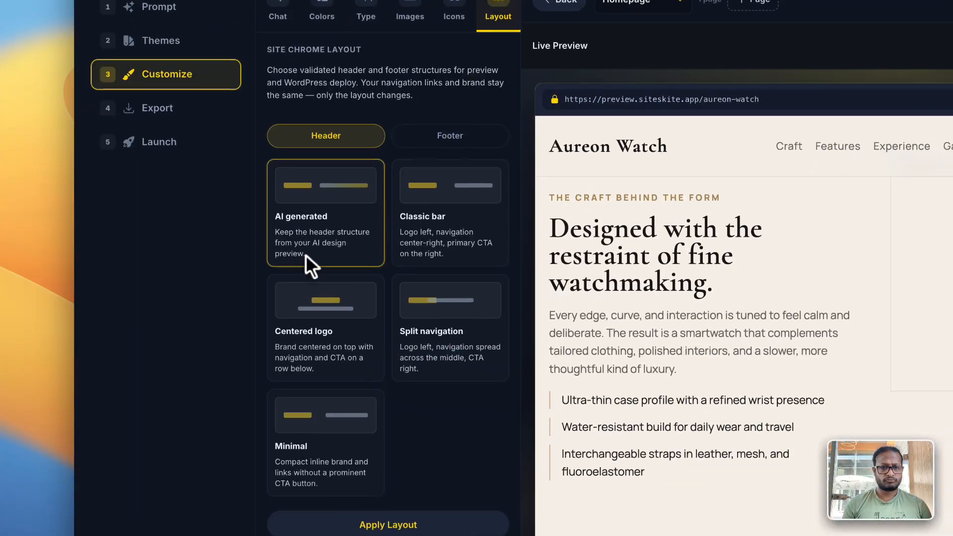
{"action": "scroll", "coordinate": [318, 256], "scroll_direction": "up", "scroll_amount": 2}
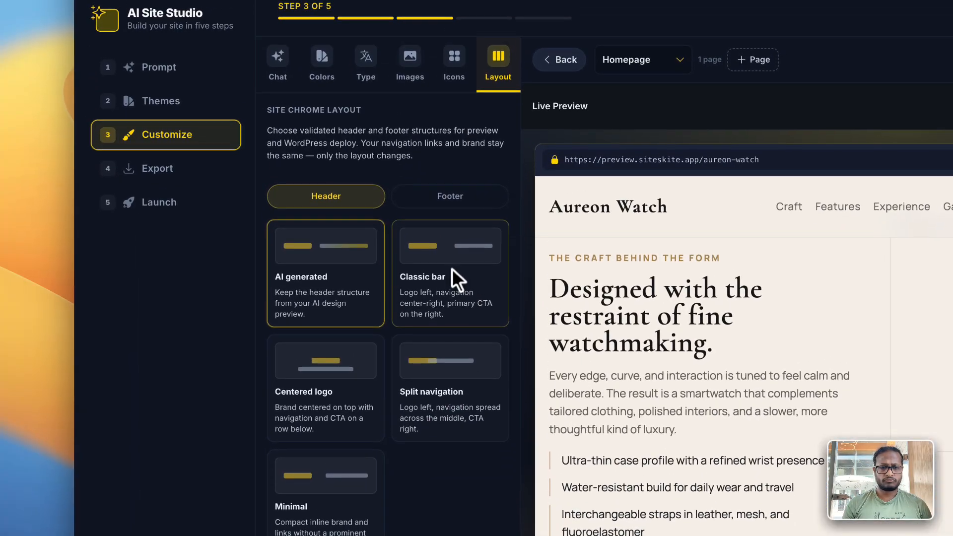
{"action": "left_click", "coordinate": [452, 269]}
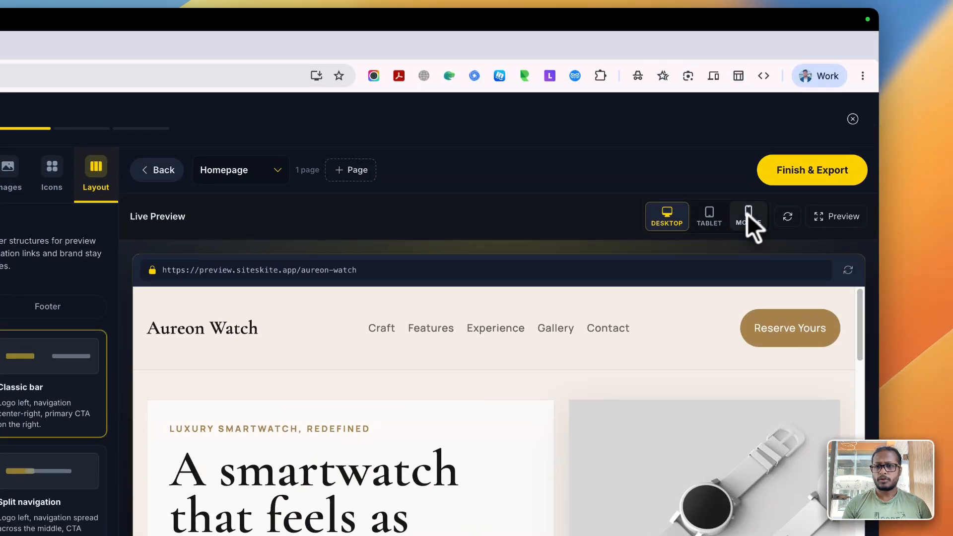
Compare the Centered logo, Split navigation and Minimal headers in mobile size, set the header to AI generated, and return to desktop size
{"action": "left_click", "coordinate": [747, 213]}
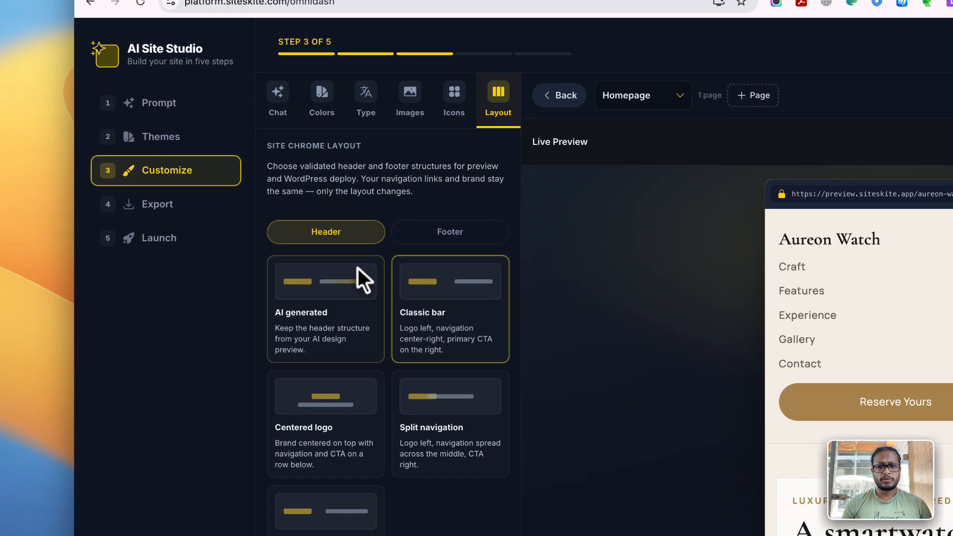
{"action": "left_click", "coordinate": [357, 270]}
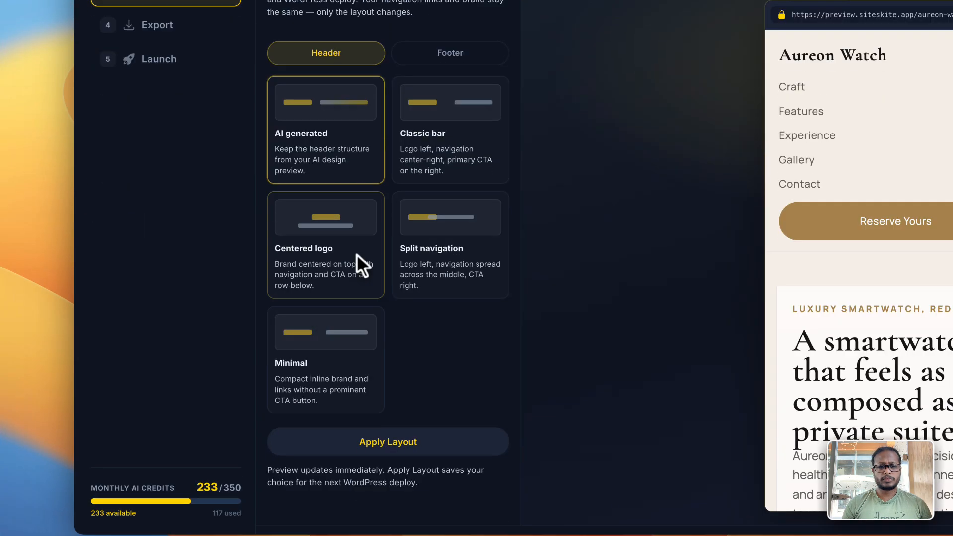
{"action": "left_click", "coordinate": [340, 414]}
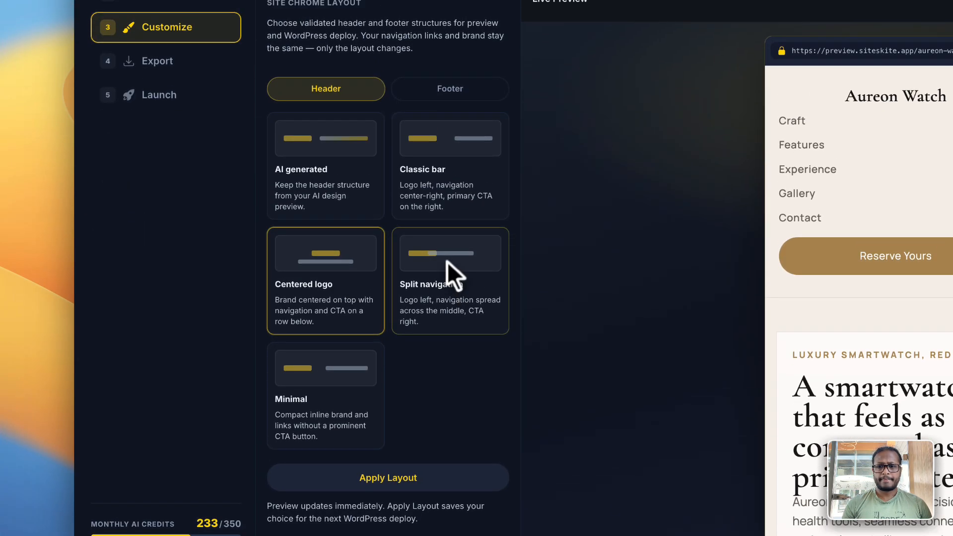
{"action": "left_click", "coordinate": [447, 263]}
{"action": "left_click", "coordinate": [316, 416]}
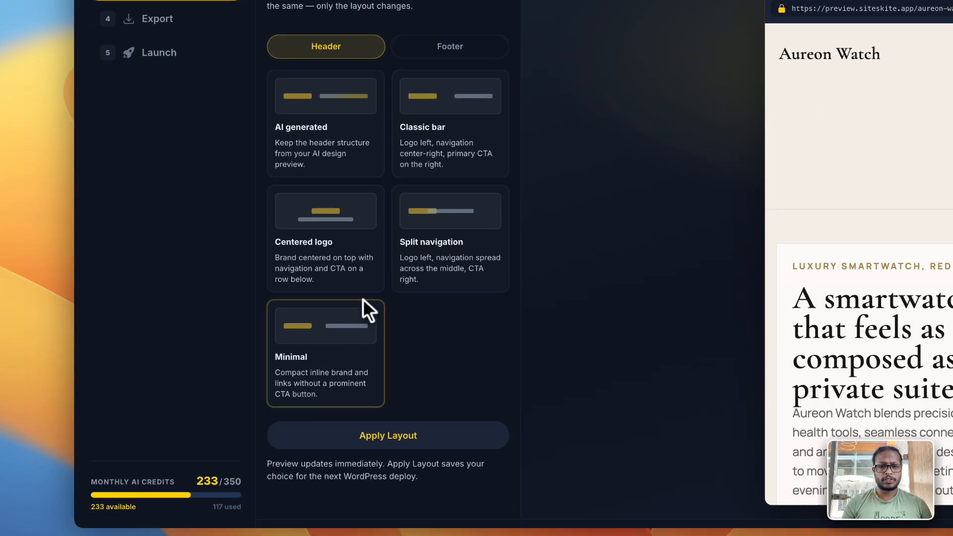
{"action": "left_click", "coordinate": [338, 135]}
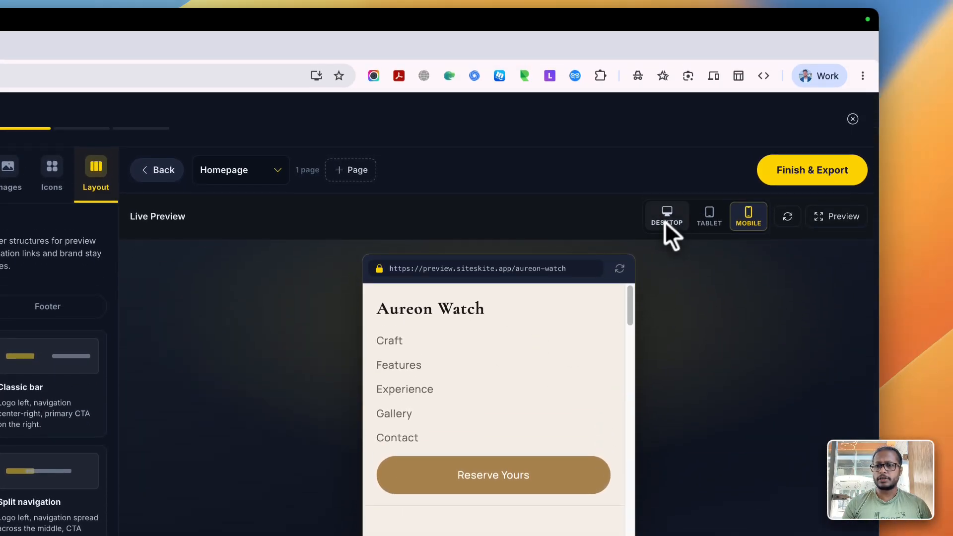
{"action": "left_click", "coordinate": [665, 221]}
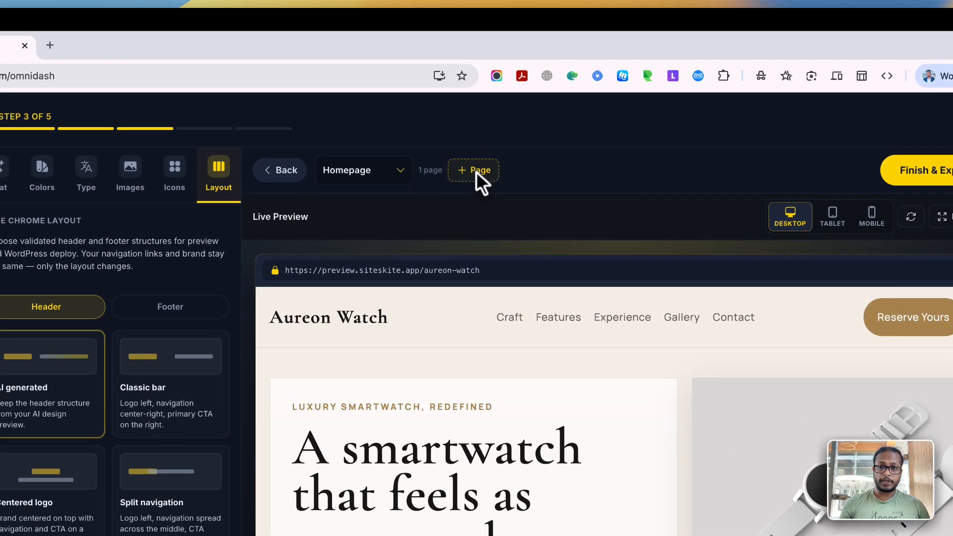
Add a new page using the Team preset with its suggested name and description, and generate it
{"action": "left_click", "coordinate": [529, 116]}
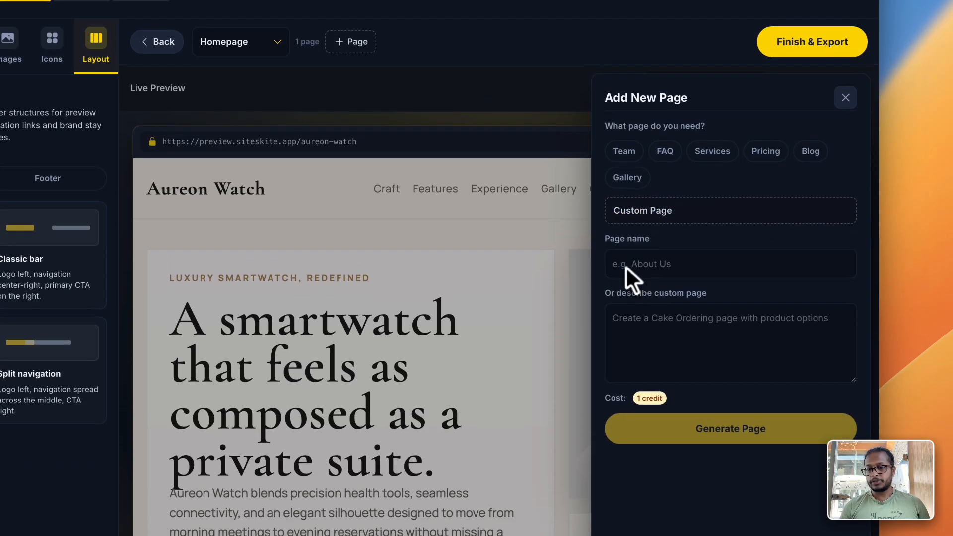
{"action": "left_click", "coordinate": [627, 267]}
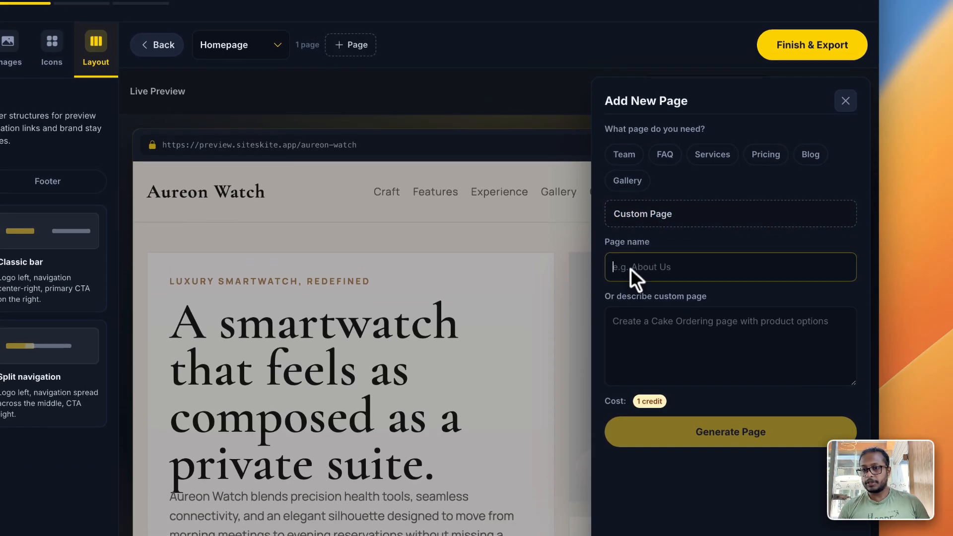
{"action": "left_click", "coordinate": [624, 151]}
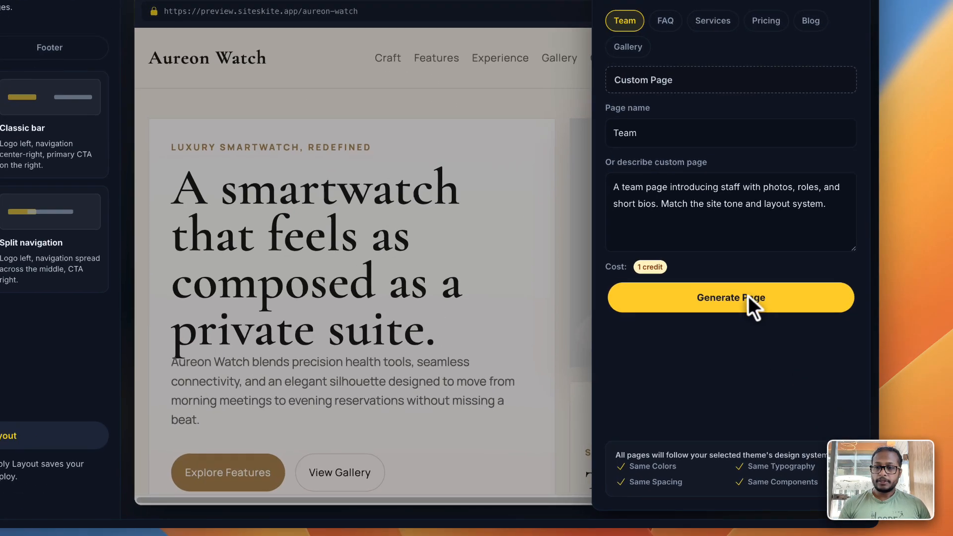
{"action": "left_click", "coordinate": [747, 297]}
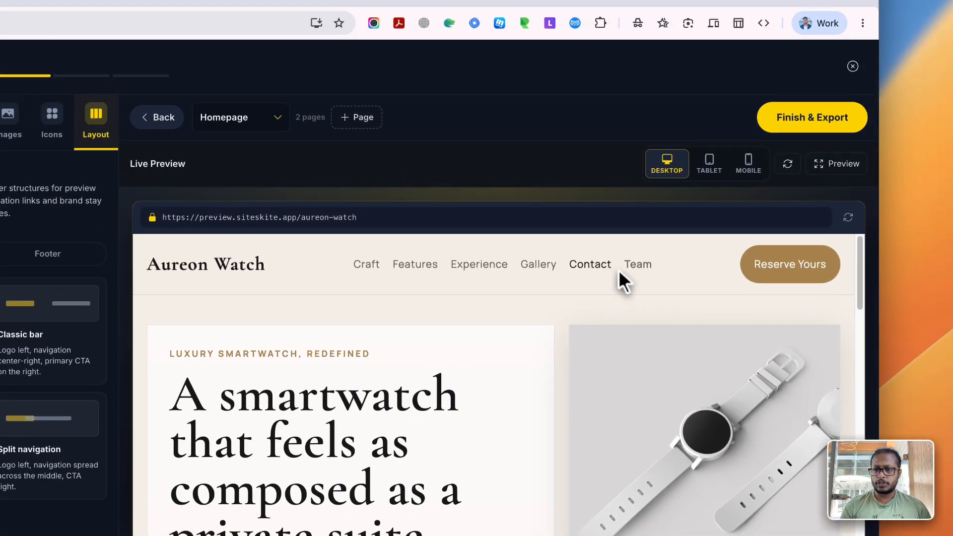
Open the Team page in the full-screen preview, examine its sections from hero to culture, and close the preview
{"action": "left_click", "coordinate": [669, 106]}
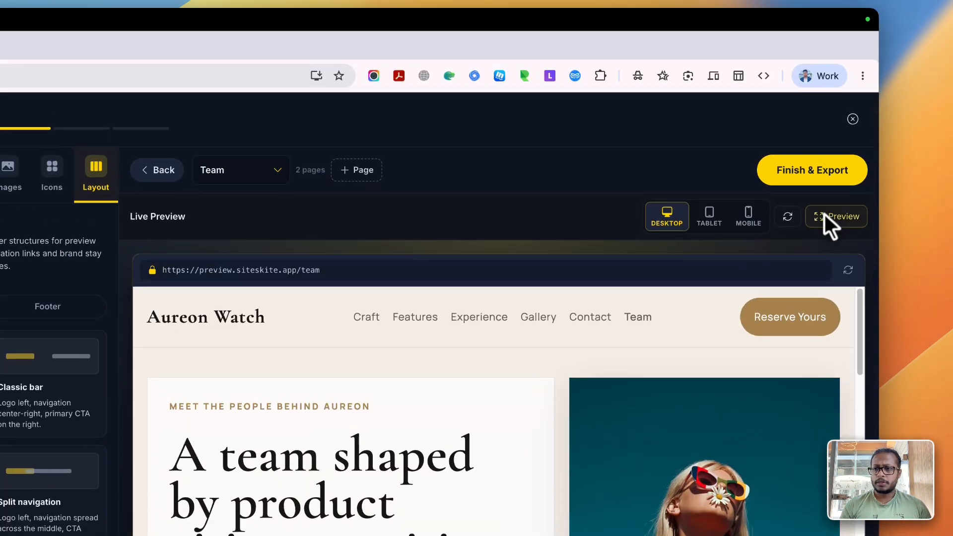
{"action": "left_click", "coordinate": [824, 217]}
{"action": "scroll", "coordinate": [476, 343], "scroll_direction": "down", "scroll_amount": 15}
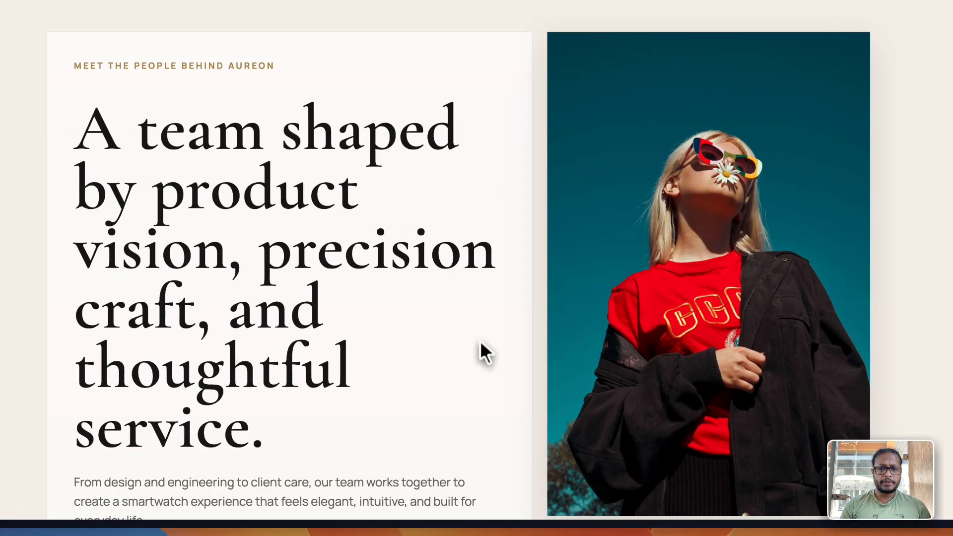
{"action": "scroll", "coordinate": [475, 341], "scroll_direction": "down", "scroll_amount": 20}
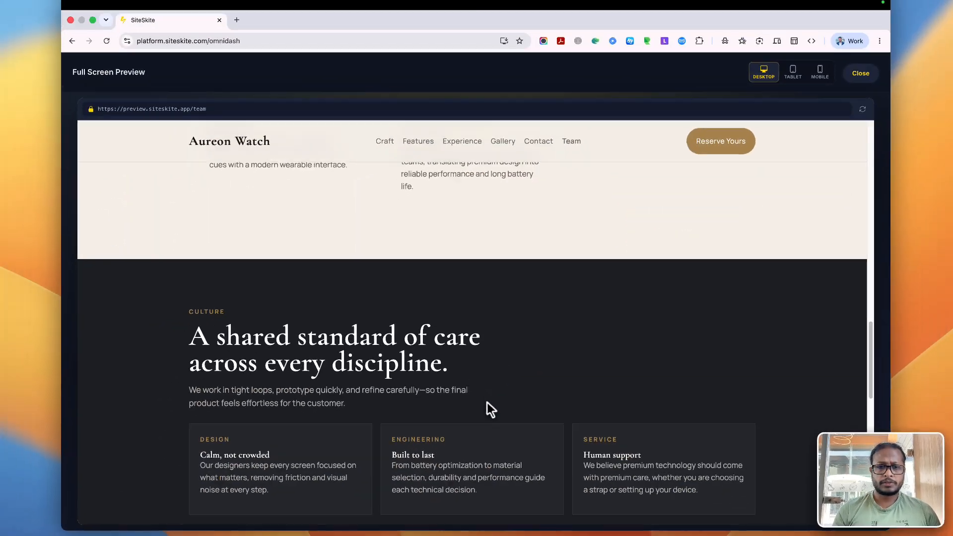
{"action": "scroll", "coordinate": [487, 404], "scroll_direction": "up", "scroll_amount": 20}
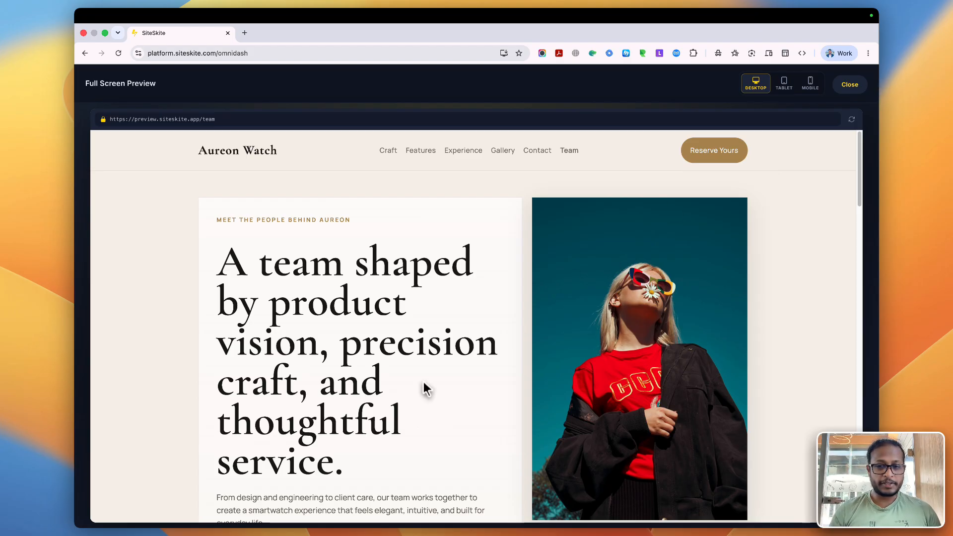
{"action": "scroll", "coordinate": [365, 434], "scroll_direction": "down", "scroll_amount": 10}
{"action": "scroll", "coordinate": [362, 429], "scroll_direction": "down", "scroll_amount": 5}
{"action": "scroll", "coordinate": [363, 430], "scroll_direction": "up", "scroll_amount": 10}
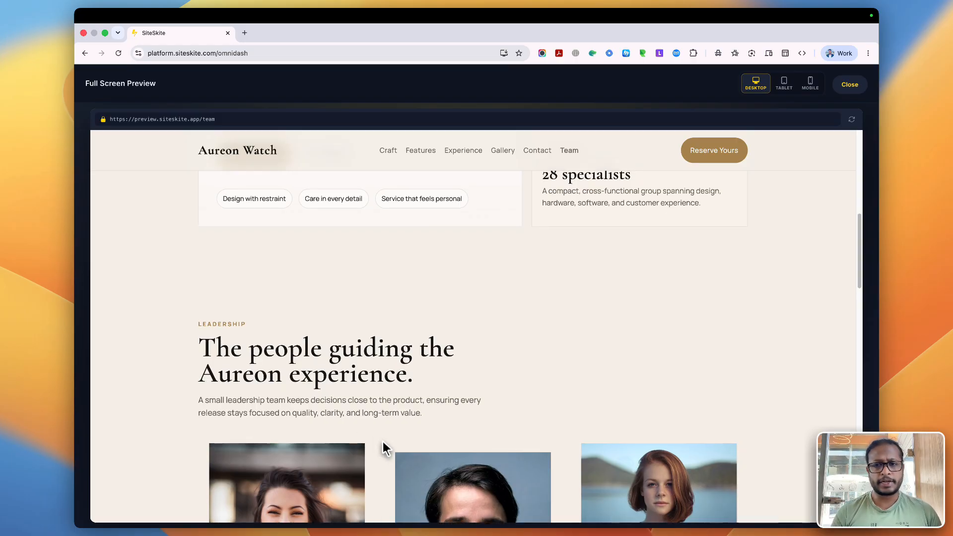
{"action": "scroll", "coordinate": [388, 446], "scroll_direction": "up", "scroll_amount": 10}
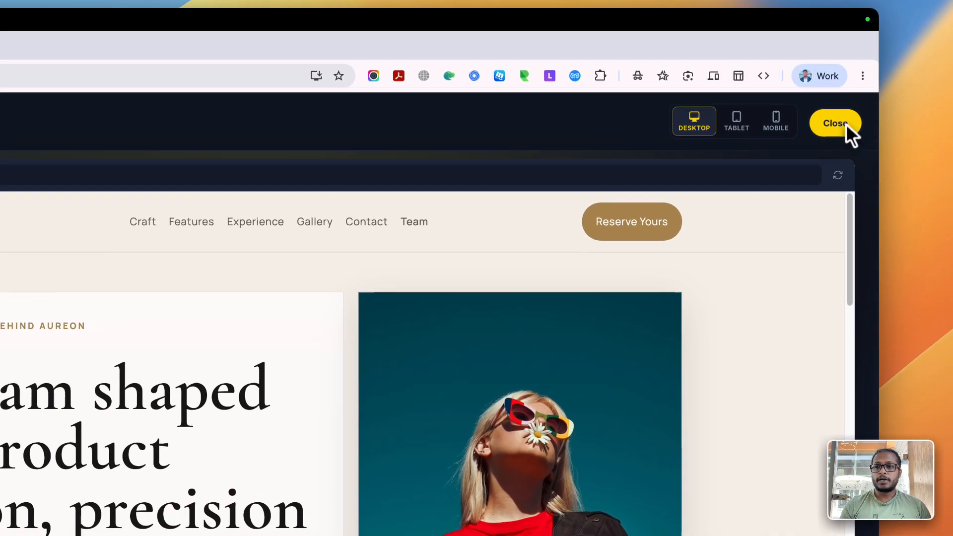
{"action": "left_click", "coordinate": [853, 86]}
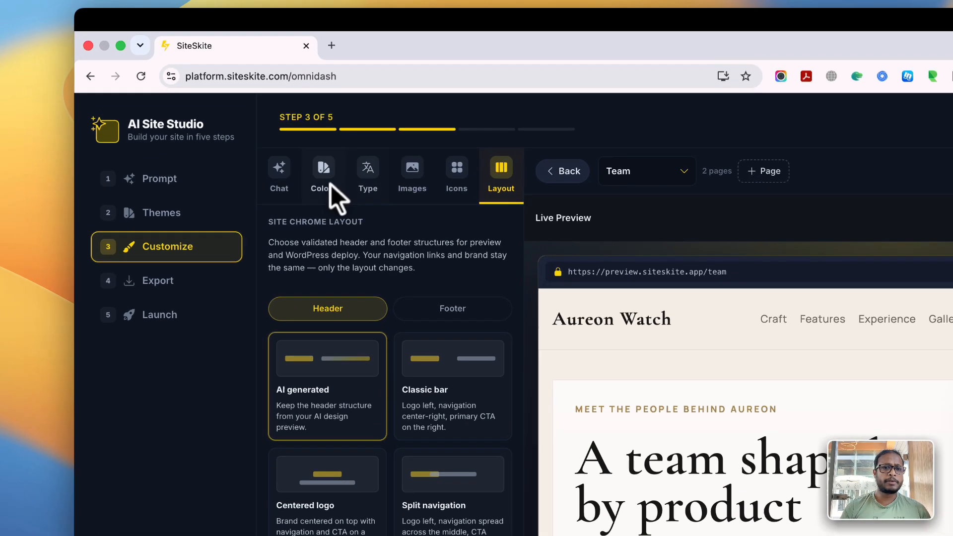
Examine the colour, typography and chat customization options and scan the Team page in the live preview
{"action": "left_click", "coordinate": [244, 125]}
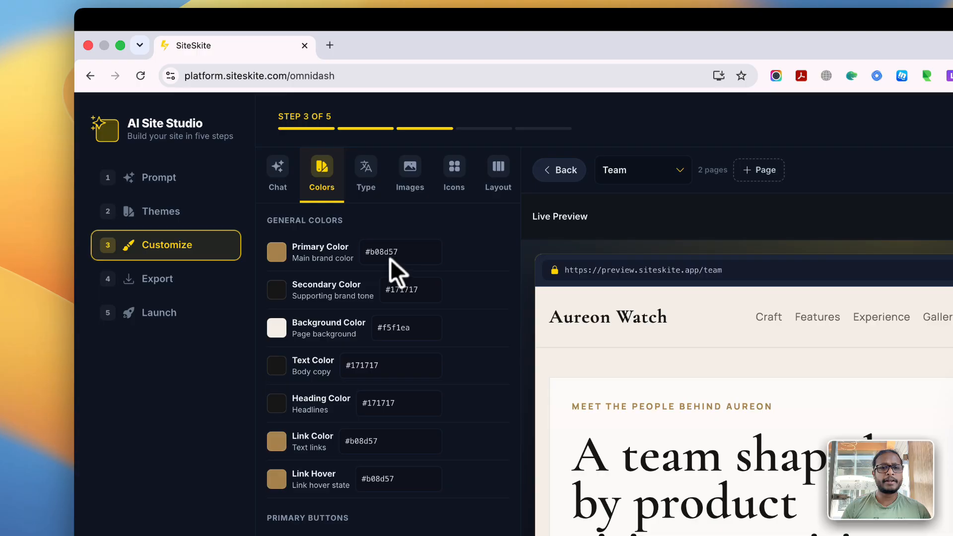
{"action": "left_click", "coordinate": [389, 255]}
{"action": "left_click", "coordinate": [278, 253]}
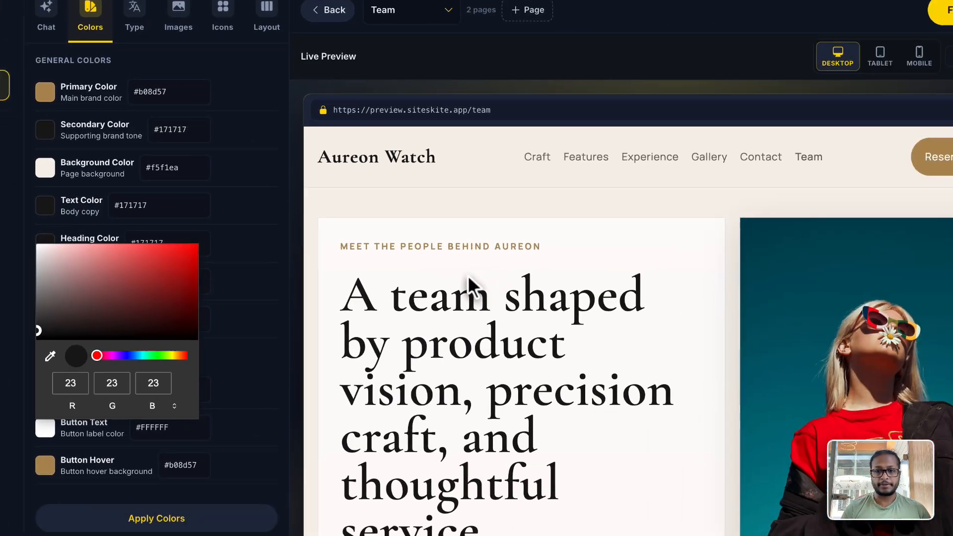
{"action": "left_click", "coordinate": [687, 299]}
{"action": "scroll", "coordinate": [686, 299], "scroll_direction": "down", "scroll_amount": 10}
{"action": "scroll", "coordinate": [476, 268], "scroll_direction": "down", "scroll_amount": 10}
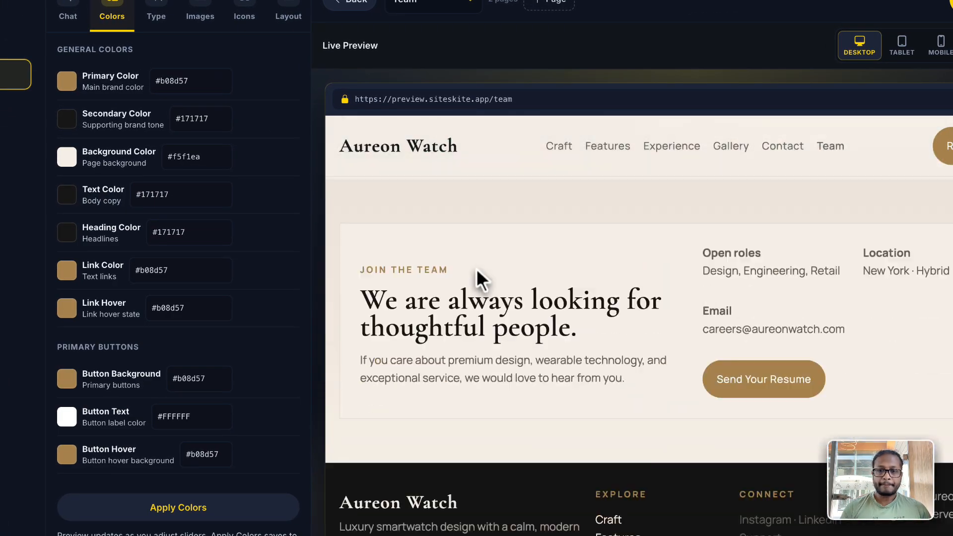
{"action": "scroll", "coordinate": [476, 268], "scroll_direction": "up", "scroll_amount": 20}
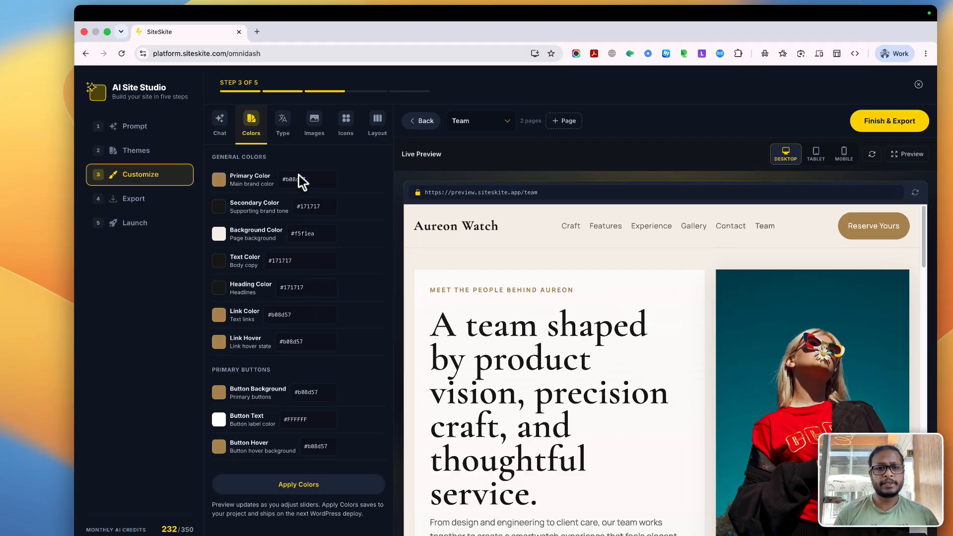
{"action": "left_click", "coordinate": [271, 120]}
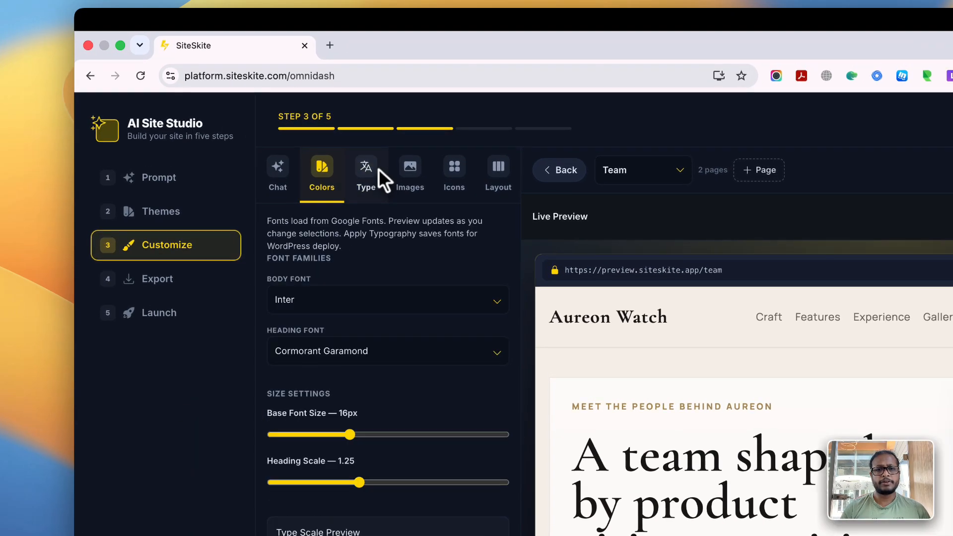
{"action": "left_click", "coordinate": [278, 172]}
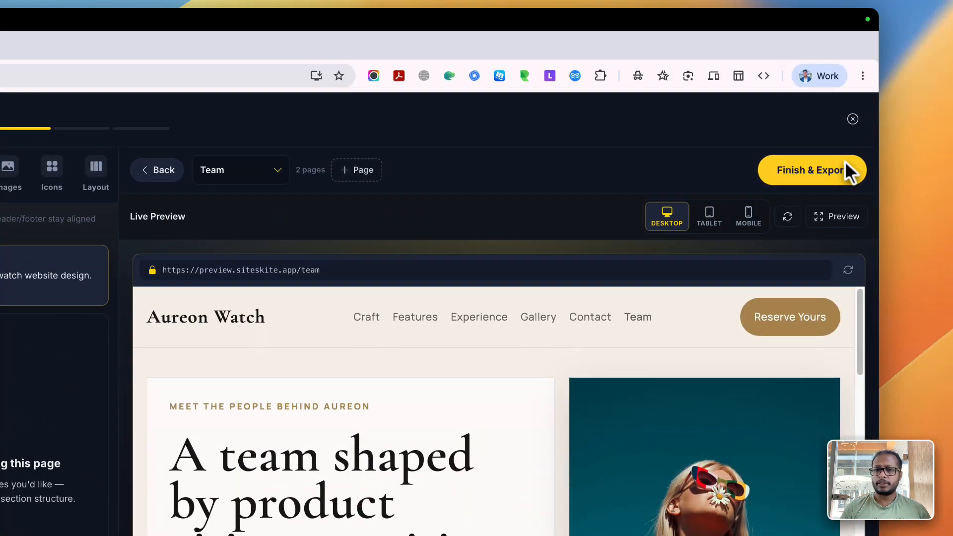
Finish customizing the site, continue through export to launch, and create a sandbox with the theme deployed to it
{"action": "left_click", "coordinate": [846, 168]}
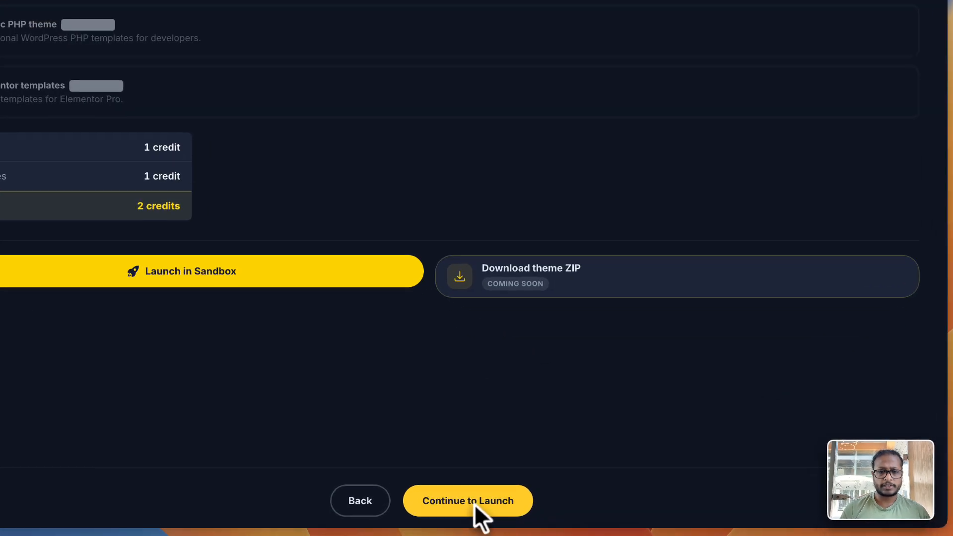
{"action": "left_click", "coordinate": [565, 510]}
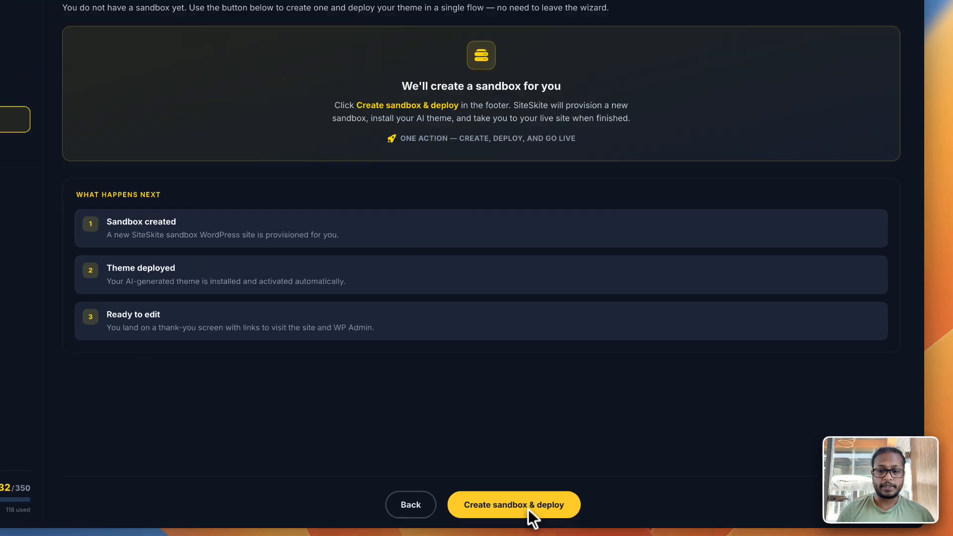
{"action": "left_click", "coordinate": [572, 514]}
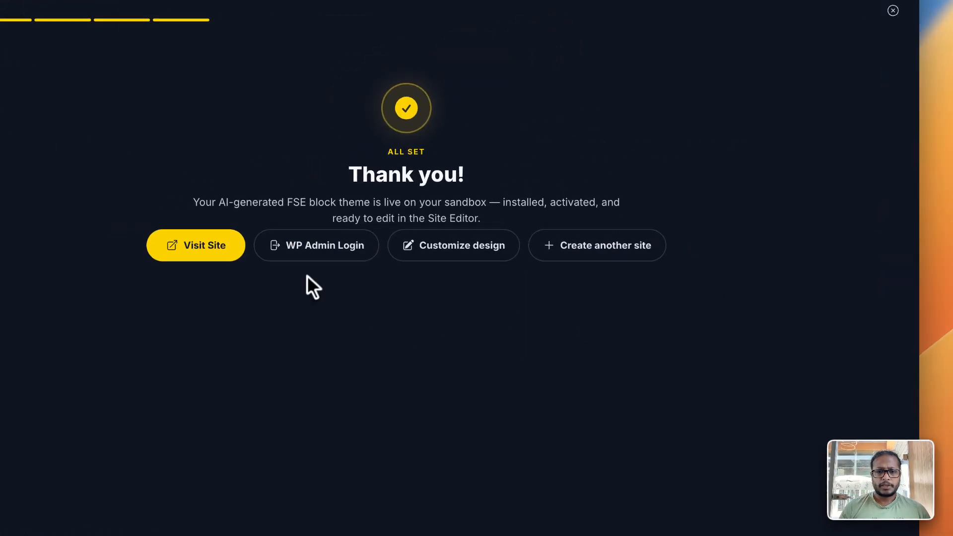
Visit the deployed sandbox site and examine its homepage sections, images and footer
{"action": "left_click", "coordinate": [497, 240]}
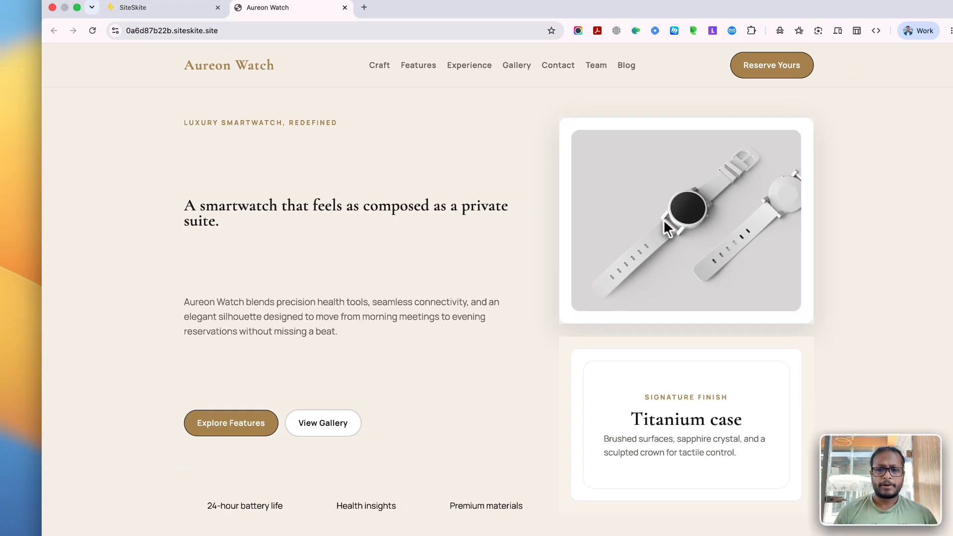
{"action": "scroll", "coordinate": [416, 296], "scroll_direction": "down", "scroll_amount": 10}
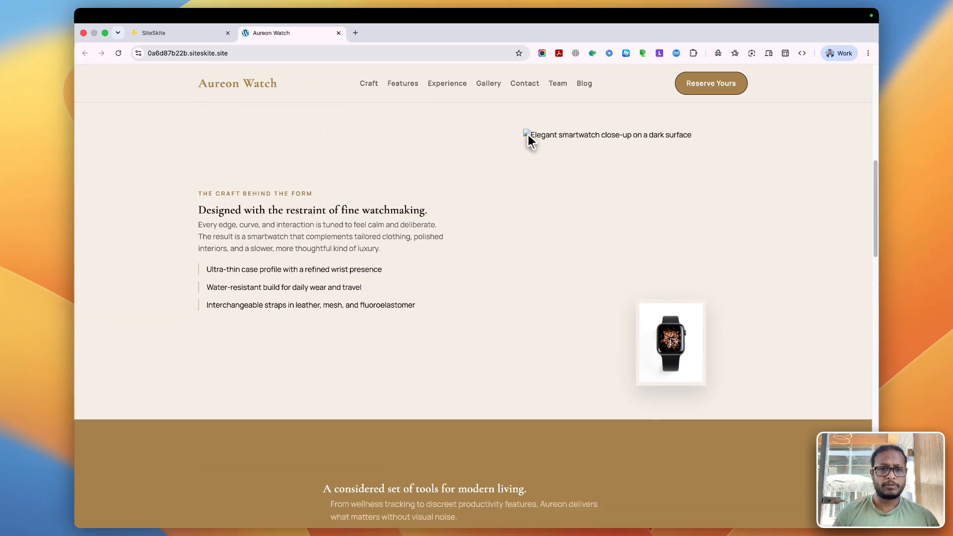
{"action": "scroll", "coordinate": [484, 249], "scroll_direction": "down", "scroll_amount": 15}
{"action": "scroll", "coordinate": [483, 249], "scroll_direction": "down", "scroll_amount": 10}
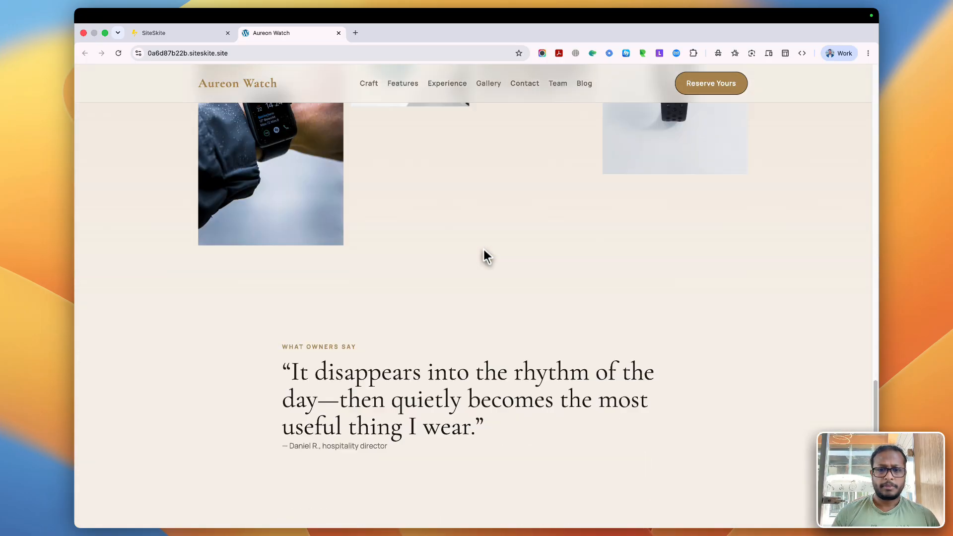
{"action": "scroll", "coordinate": [484, 249], "scroll_direction": "up", "scroll_amount": 15}
{"action": "scroll", "coordinate": [483, 249], "scroll_direction": "up", "scroll_amount": 15}
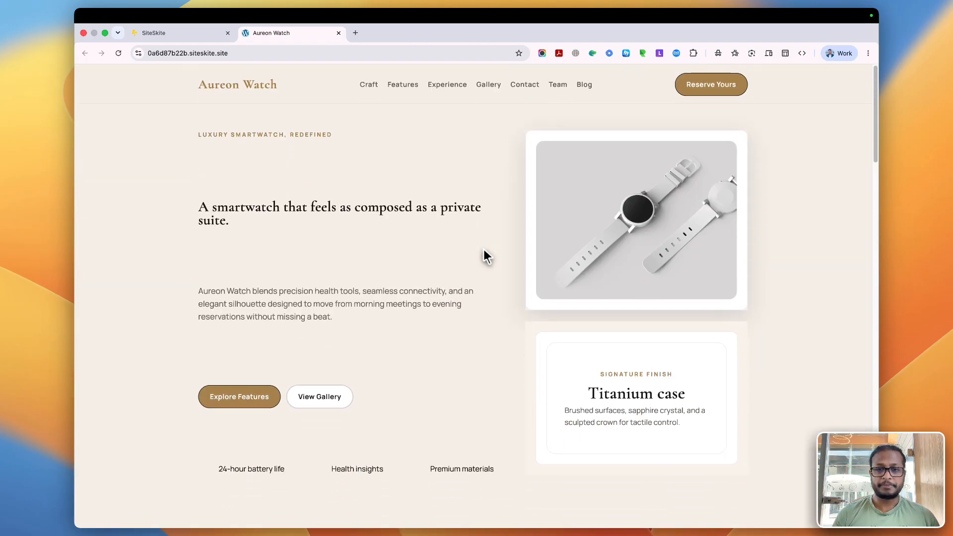
{"action": "scroll", "coordinate": [483, 249], "scroll_direction": "down", "scroll_amount": 15}
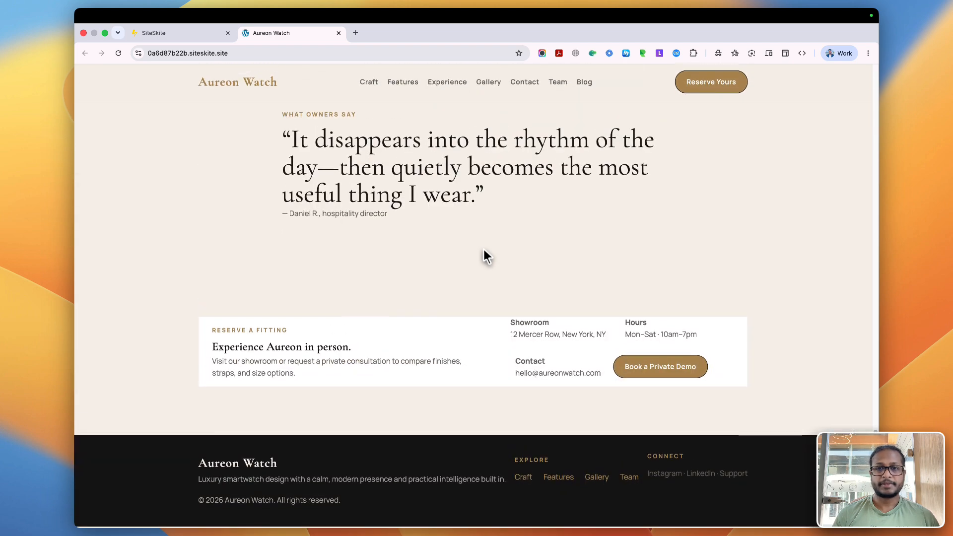
{"action": "scroll", "coordinate": [484, 250], "scroll_direction": "up", "scroll_amount": 15}
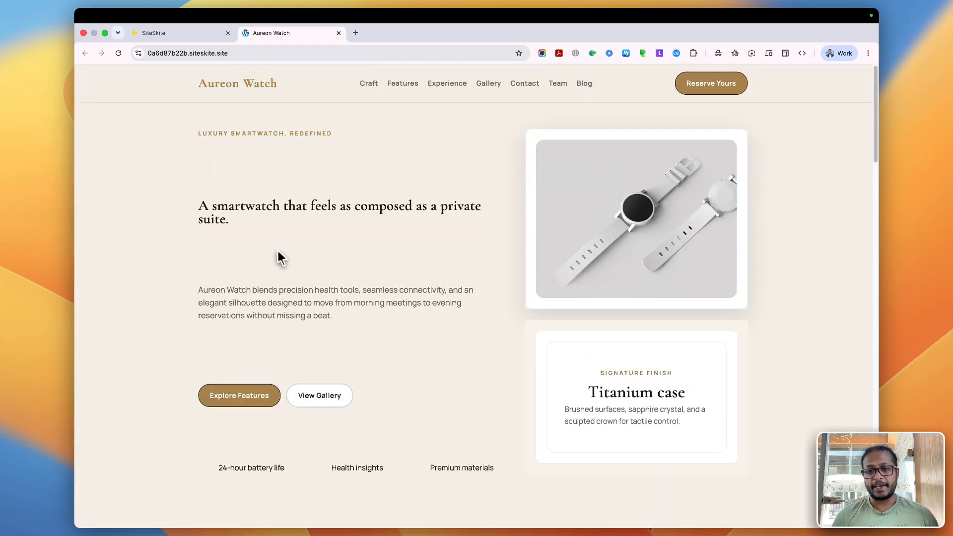
{"action": "scroll", "coordinate": [277, 256], "scroll_direction": "down", "scroll_amount": 10}
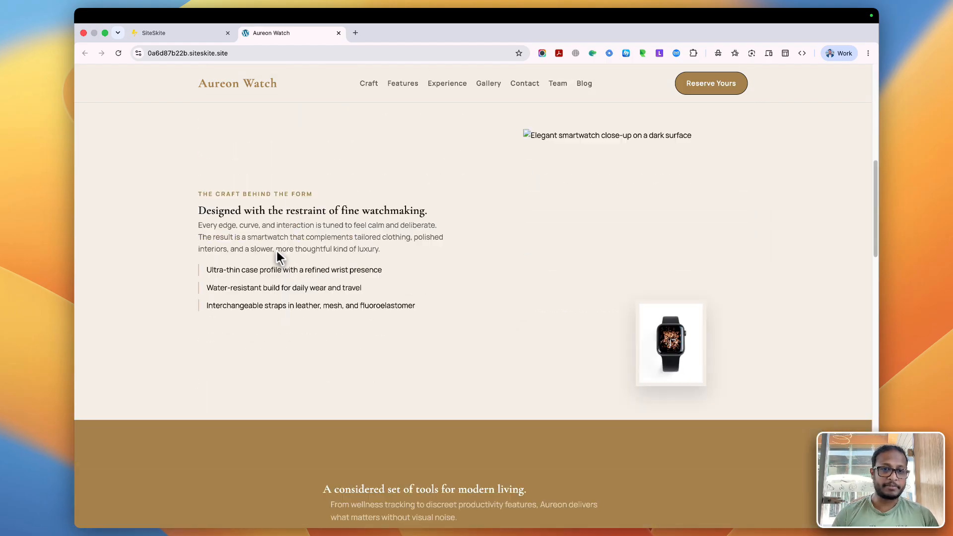
{"action": "scroll", "coordinate": [426, 262], "scroll_direction": "up", "scroll_amount": 5}
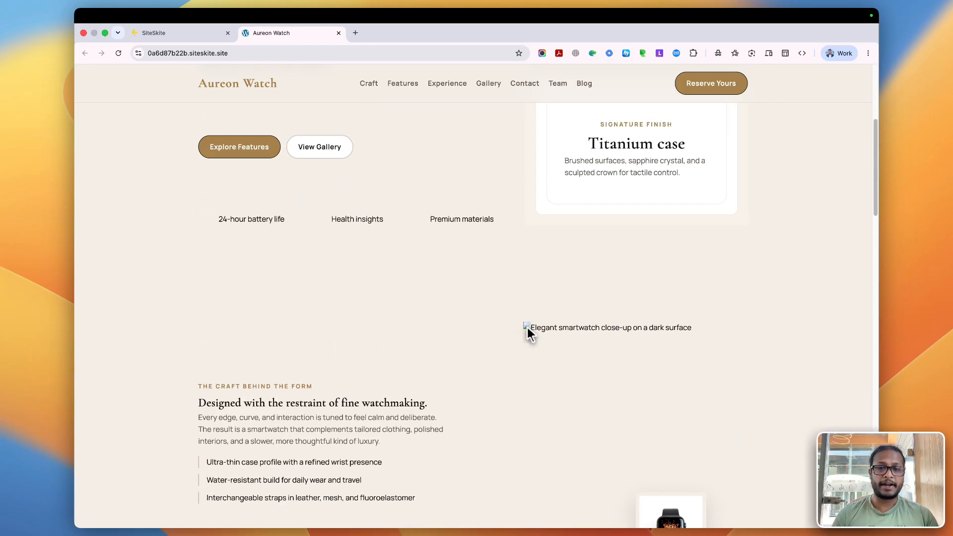
{"action": "scroll", "coordinate": [528, 327], "scroll_direction": "down", "scroll_amount": 12}
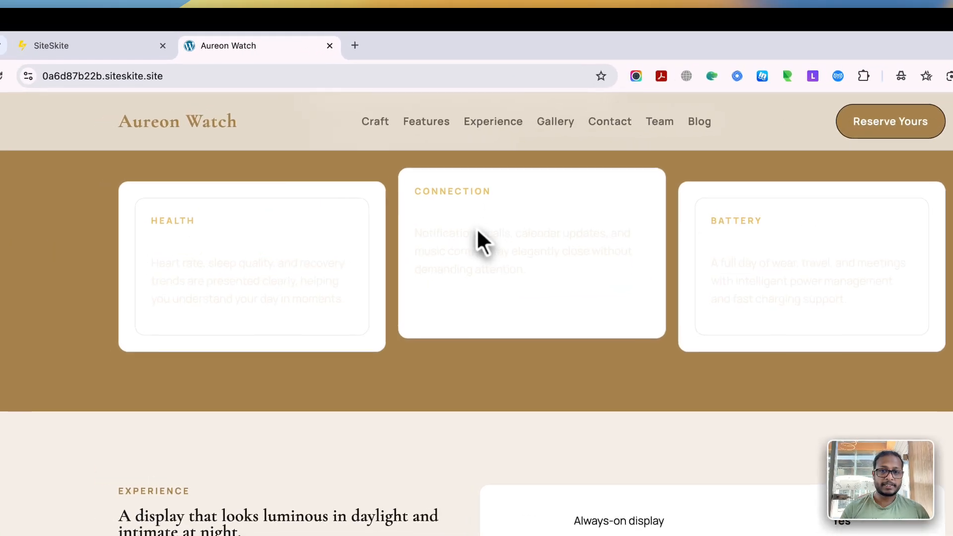
Check the readability of the Connection card text and examine the homepage down to the footer and back up to the hero
{"action": "left_click_drag", "start_coordinate": [475, 231], "coordinate": [523, 297]}
{"action": "left_click", "coordinate": [554, 288]}
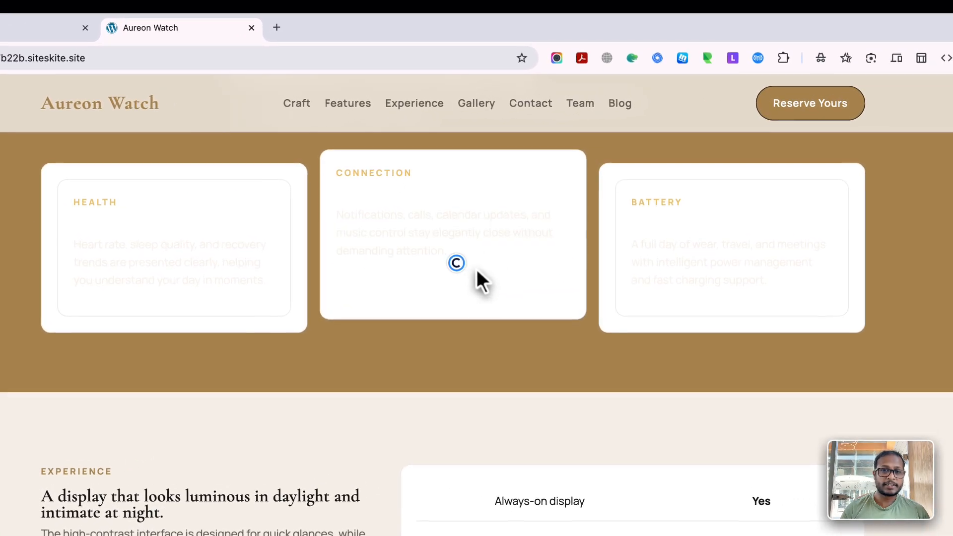
{"action": "left_click_drag", "start_coordinate": [450, 234], "coordinate": [531, 288]}
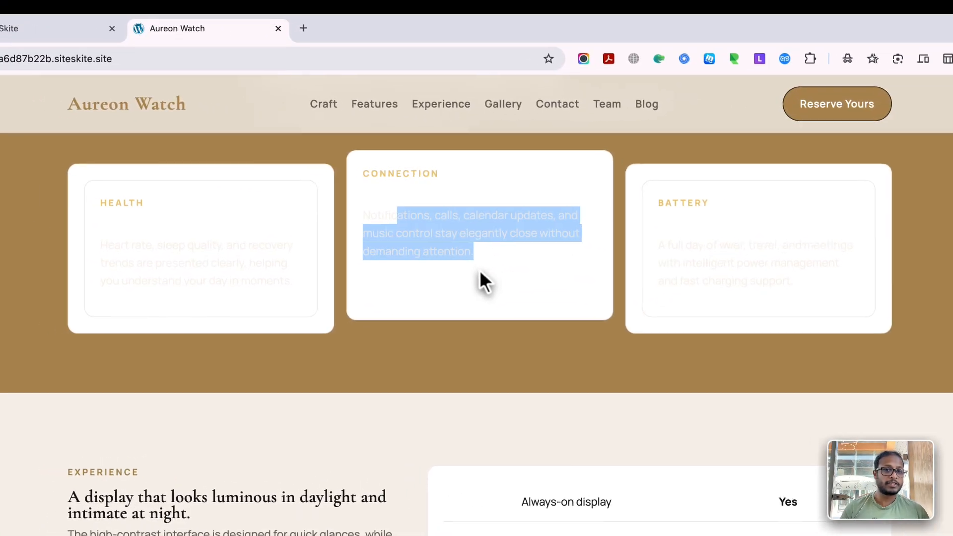
{"action": "scroll", "coordinate": [477, 273], "scroll_direction": "down", "scroll_amount": 15}
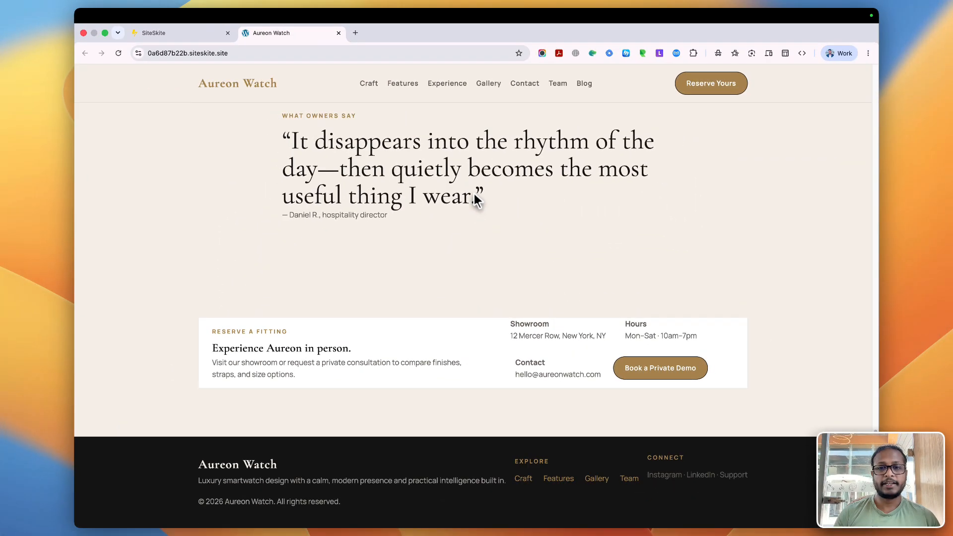
{"action": "scroll", "coordinate": [474, 195], "scroll_direction": "up", "scroll_amount": 5}
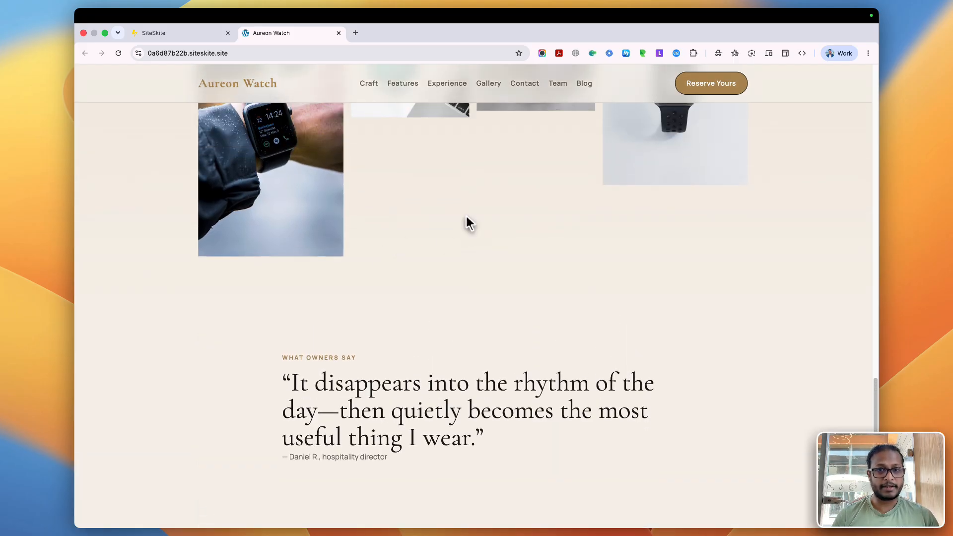
{"action": "scroll", "coordinate": [467, 219], "scroll_direction": "up", "scroll_amount": 10}
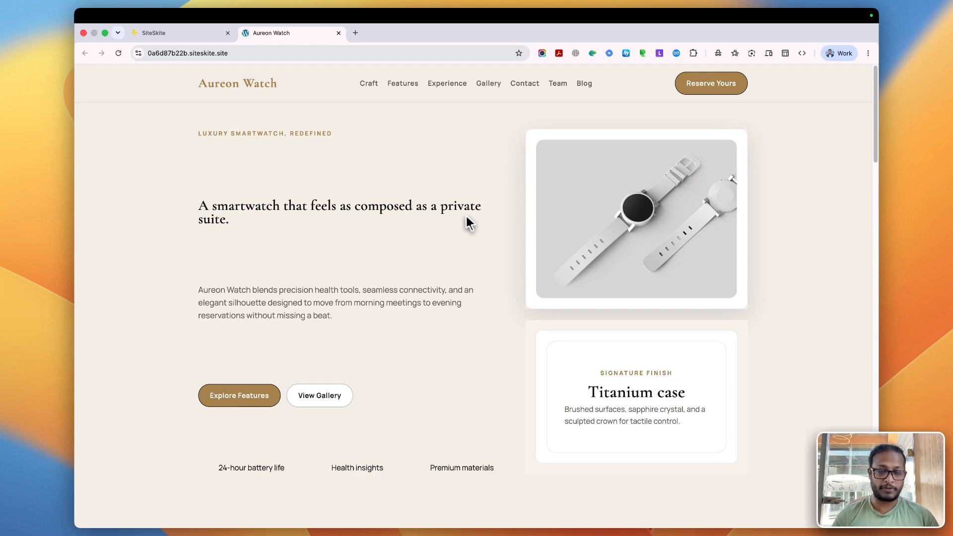
Search Google for "google page speed test" in a new browser tab and open PageSpeed Insights from the results
{"action": "mouse_move", "coordinate": [383, 19]}
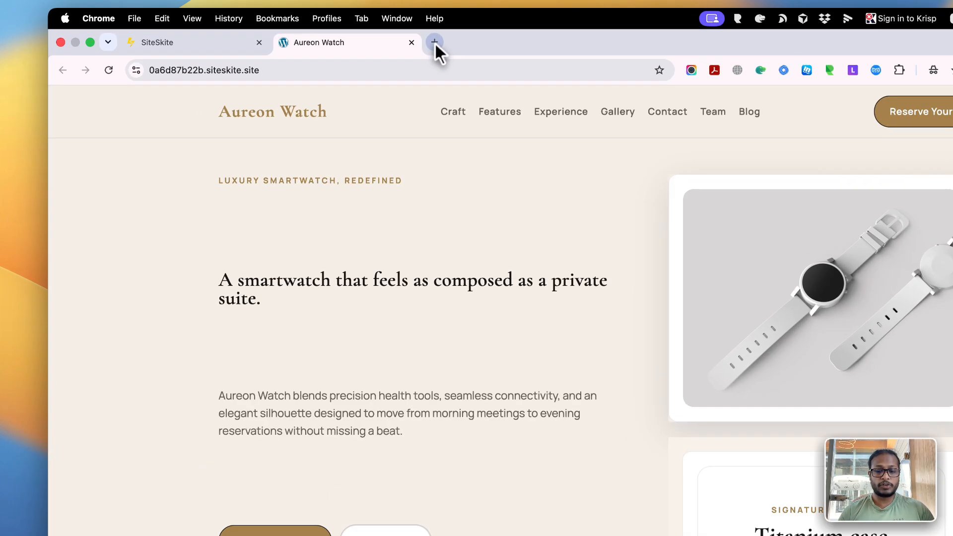
{"action": "left_click", "coordinate": [356, 33]}
{"action": "type", "text": "gogle"}
{"action": "key", "text": "BackSpace"}
{"action": "key", "text": "BackSpace"}
{"action": "key", "text": "BackSpace"}
{"action": "key", "text": "BackSpace"}
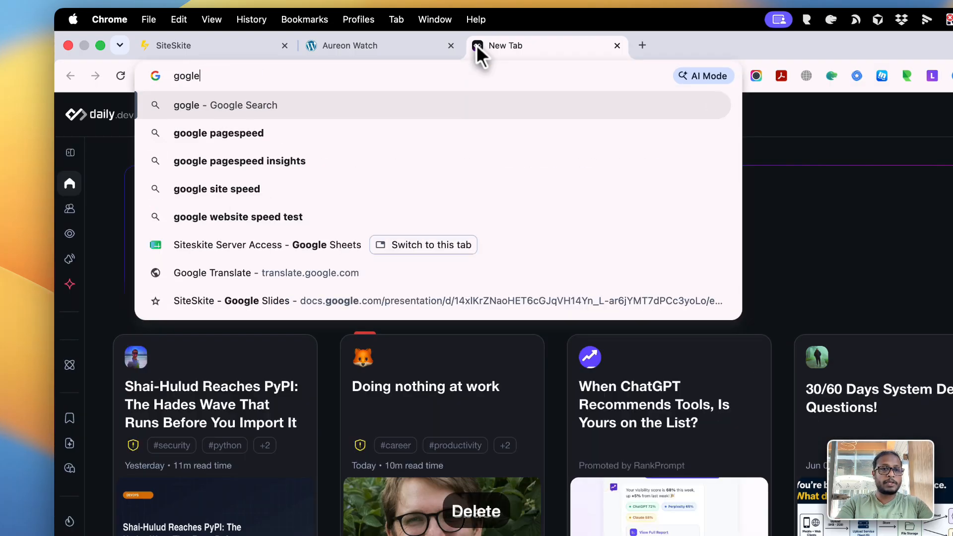
{"action": "type", "text": "ogle page"}
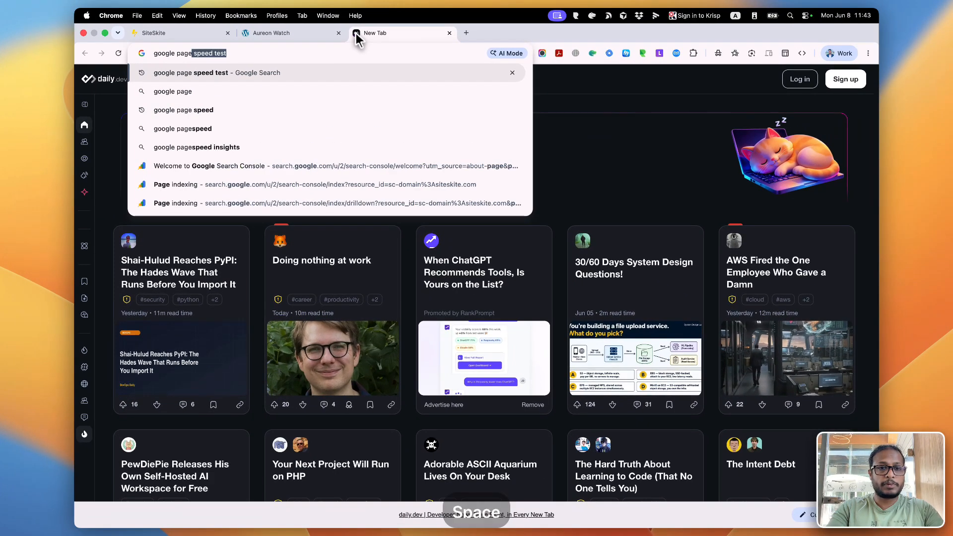
{"action": "key", "text": "Return"}
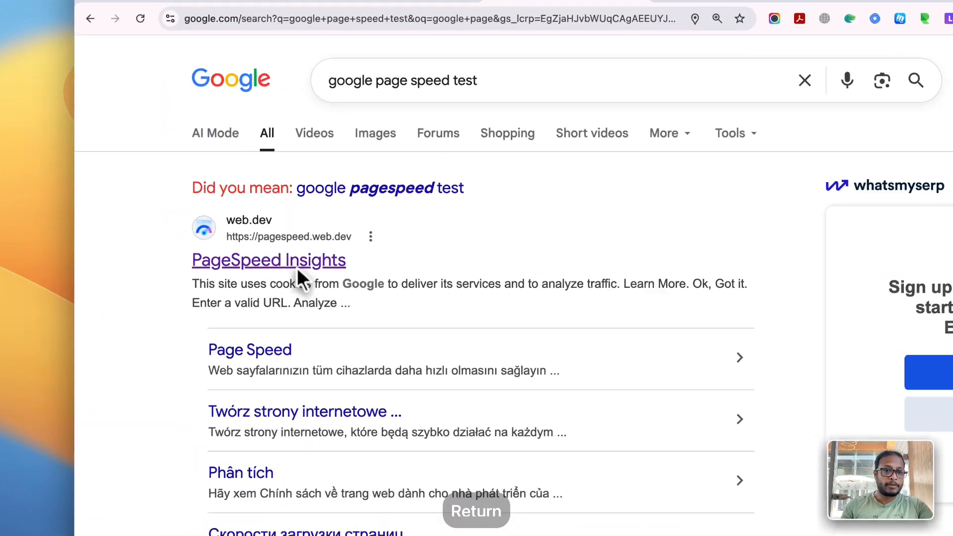
{"action": "left_click", "coordinate": [297, 267]}
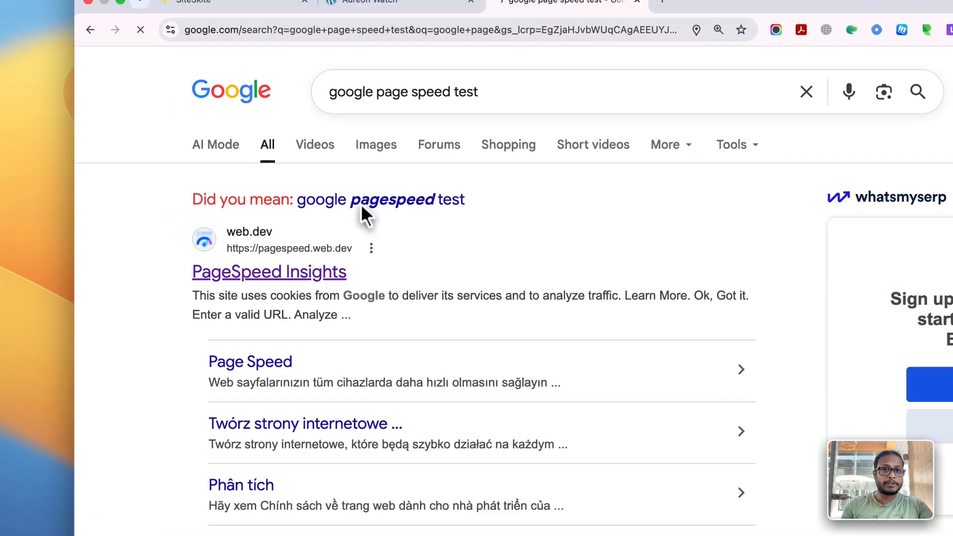
Copy the deployed sandbox site's URL and run a PageSpeed Insights analysis on it
{"action": "left_click", "coordinate": [385, 50]}
{"action": "left_click", "coordinate": [349, 78]}
{"action": "key", "text": "super+c"}
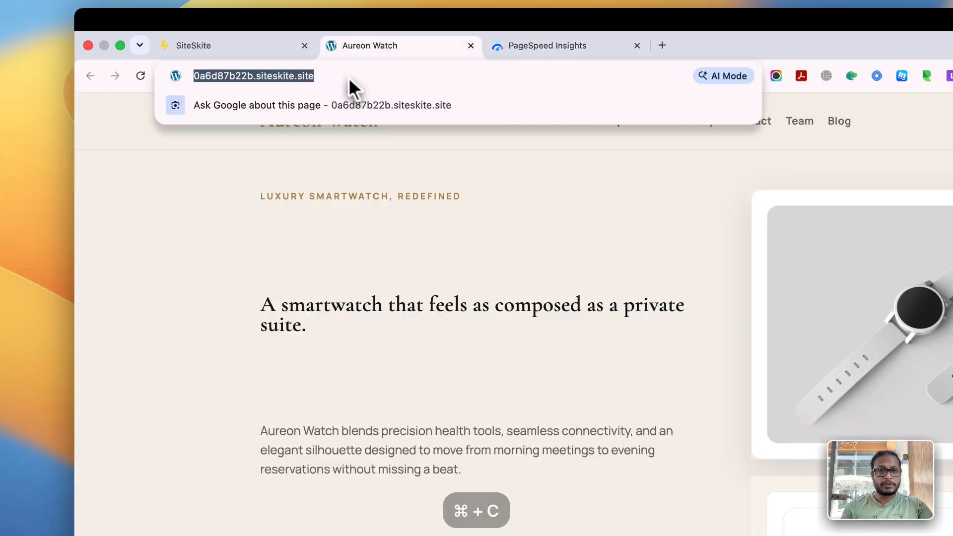
{"action": "left_click", "coordinate": [546, 45]}
{"action": "left_click", "coordinate": [440, 178]}
{"action": "key", "text": "super+v"}
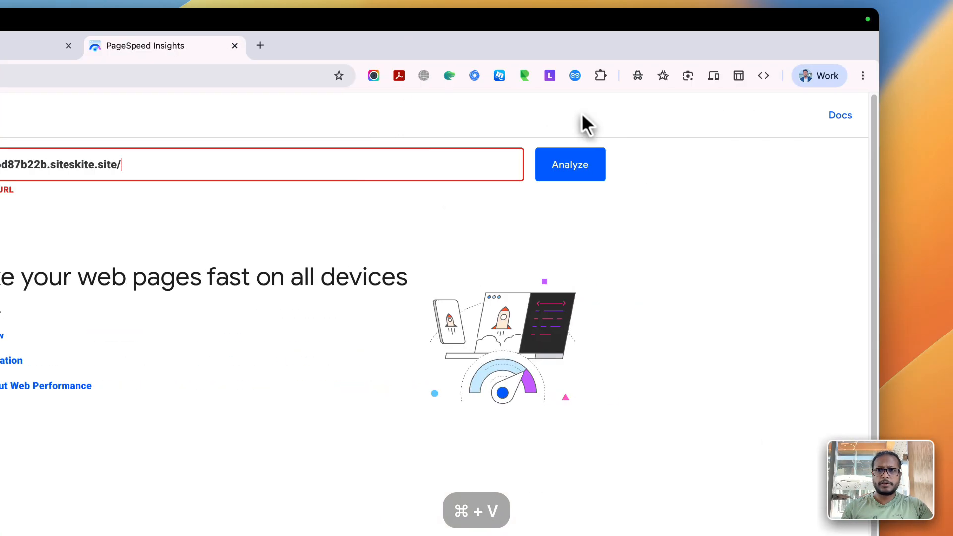
{"action": "left_click", "coordinate": [951, 176]}
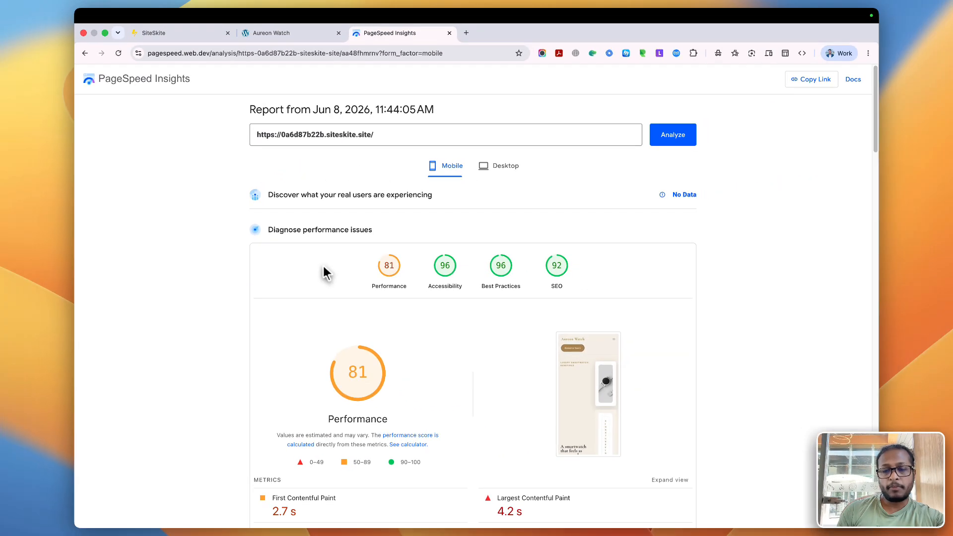
Examine the mobile performance report, including its category scores, metrics and loading screenshots
{"action": "scroll", "coordinate": [261, 332], "scroll_direction": "down", "scroll_amount": 10}
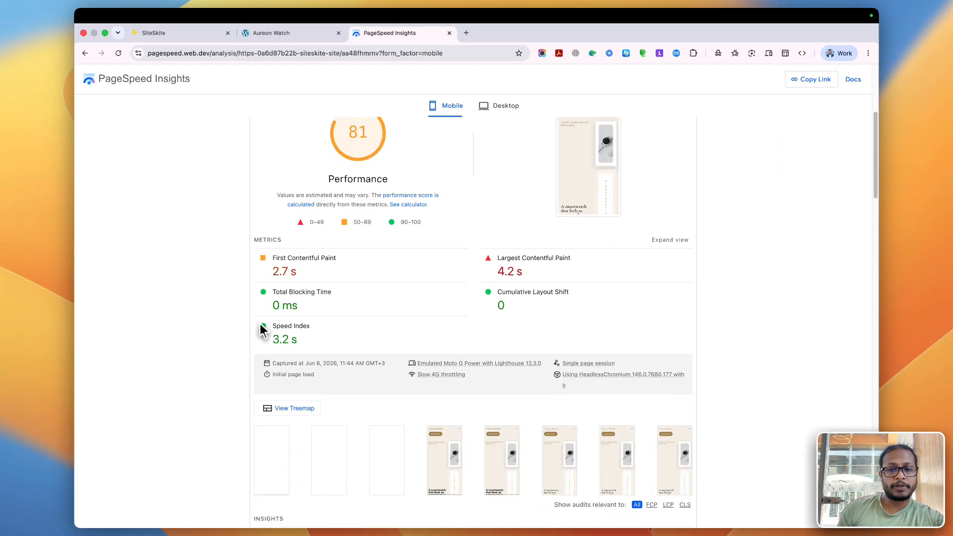
{"action": "scroll", "coordinate": [261, 331], "scroll_direction": "up", "scroll_amount": 5}
{"action": "scroll", "coordinate": [261, 331], "scroll_direction": "up", "scroll_amount": 3}
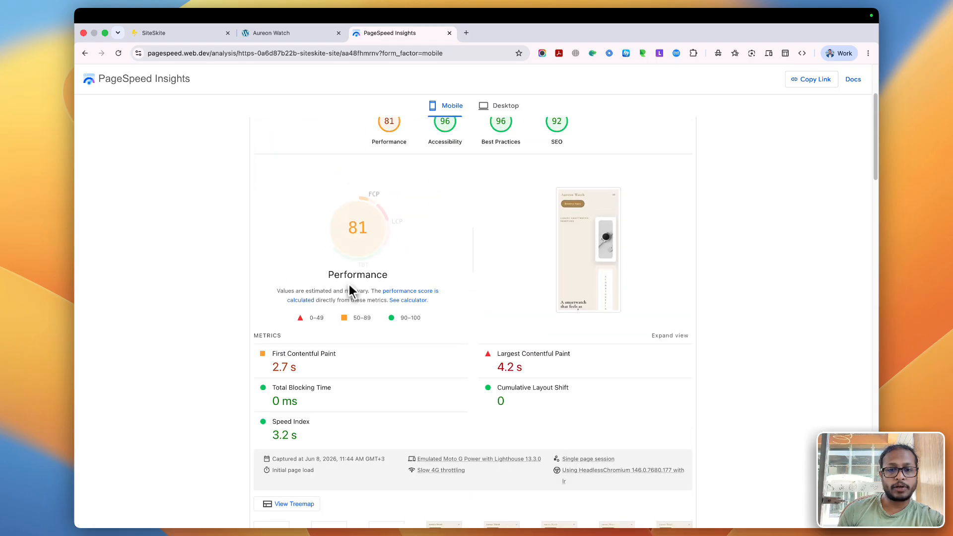
{"action": "scroll", "coordinate": [349, 285], "scroll_direction": "down", "scroll_amount": 12}
{"action": "scroll", "coordinate": [350, 286], "scroll_direction": "up", "scroll_amount": 10}
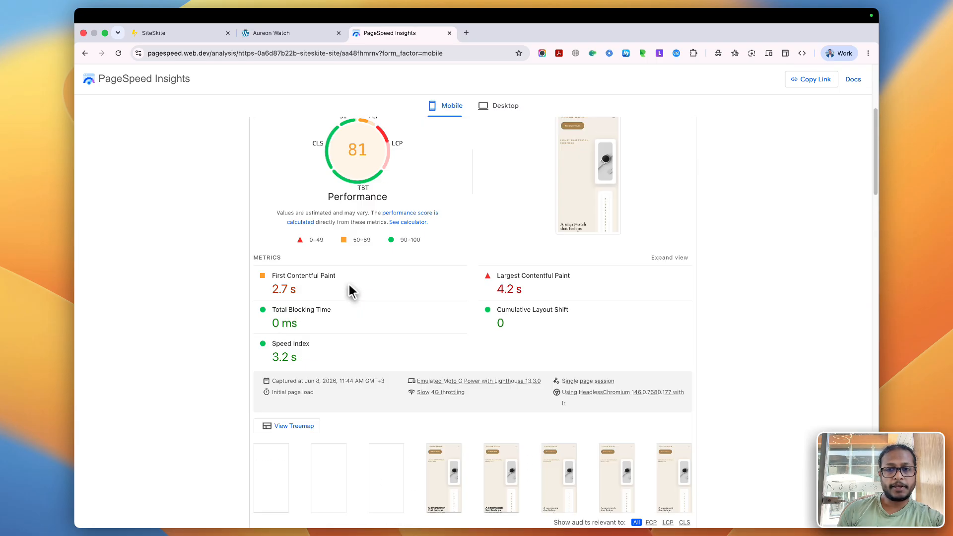
{"action": "scroll", "coordinate": [350, 290], "scroll_direction": "up", "scroll_amount": 5}
Switch to the desktop performance report and examine its scores, metrics, insights and diagnostics
{"action": "left_click", "coordinate": [501, 168]}
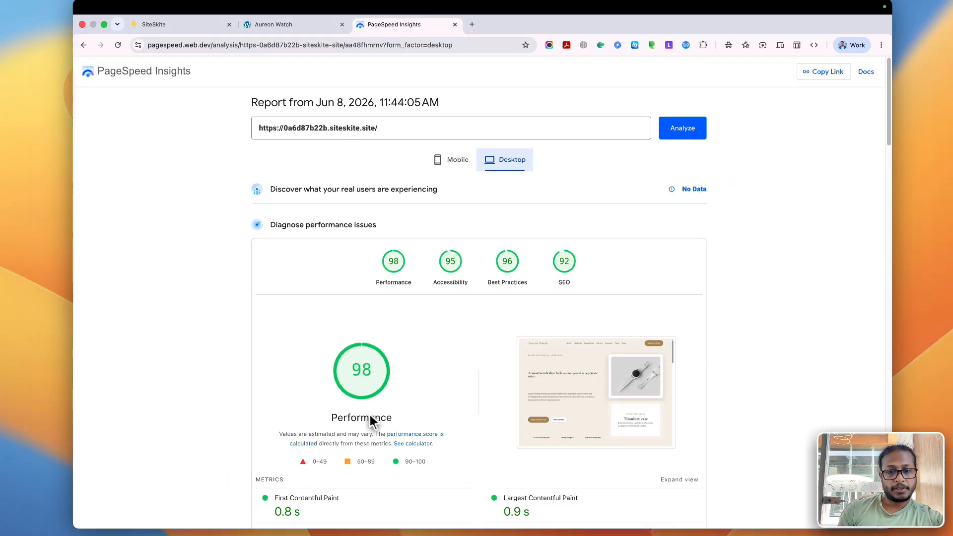
{"action": "mouse_move", "coordinate": [398, 365]}
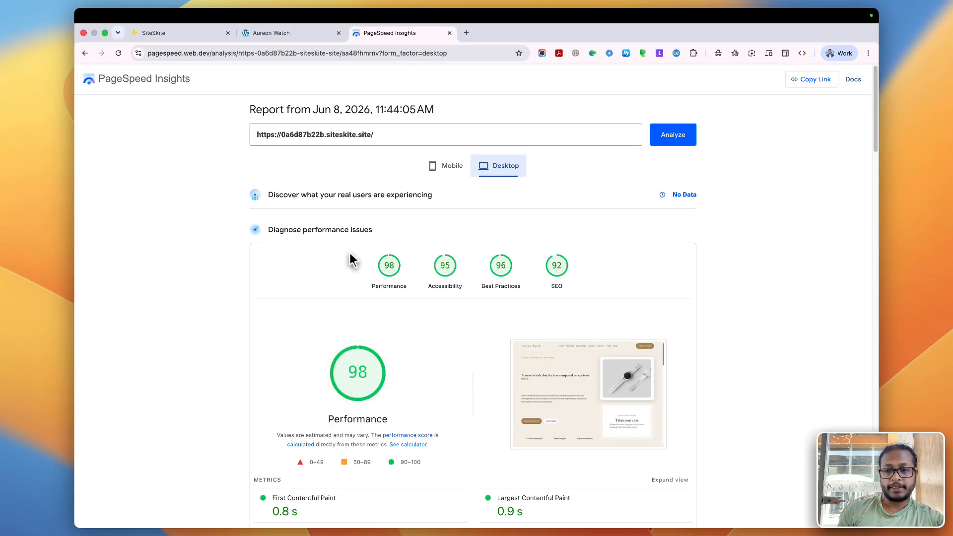
{"action": "scroll", "coordinate": [457, 311], "scroll_direction": "down", "scroll_amount": 10}
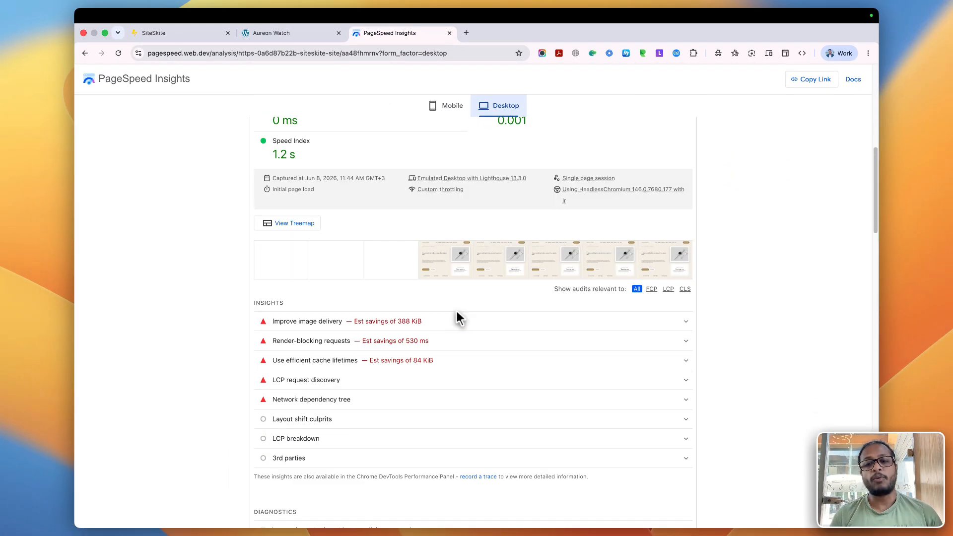
{"action": "scroll", "coordinate": [459, 307], "scroll_direction": "up", "scroll_amount": 3}
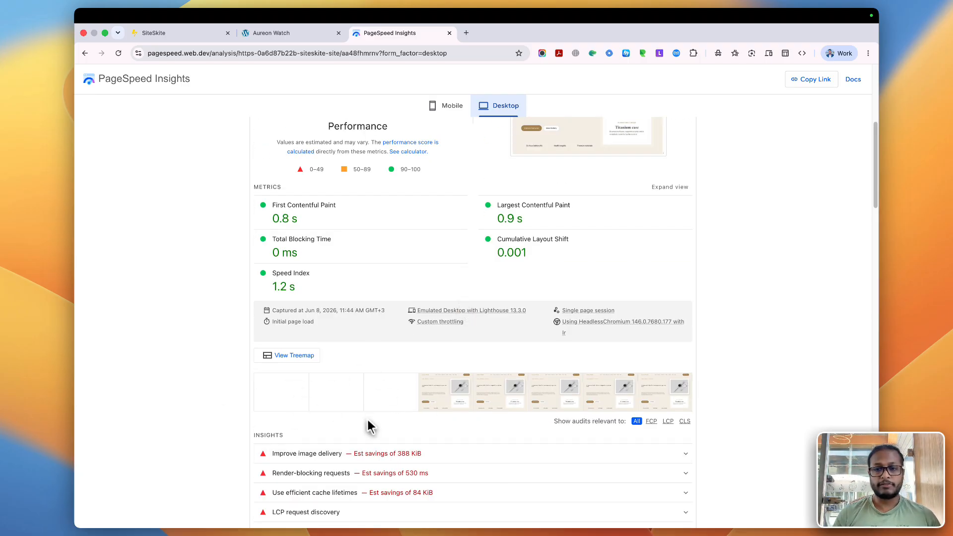
{"action": "scroll", "coordinate": [367, 419], "scroll_direction": "up", "scroll_amount": 5}
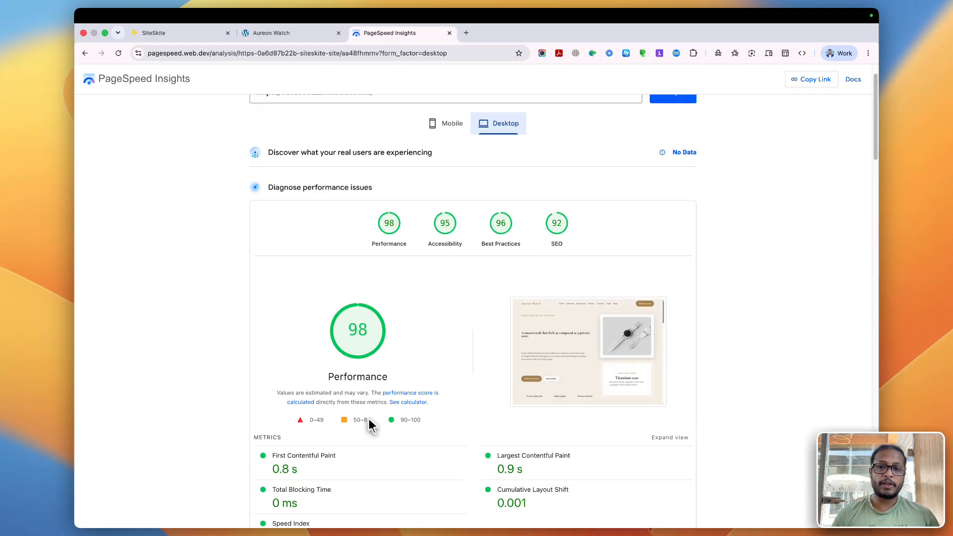
{"action": "scroll", "coordinate": [482, 336], "scroll_direction": "down", "scroll_amount": 20}
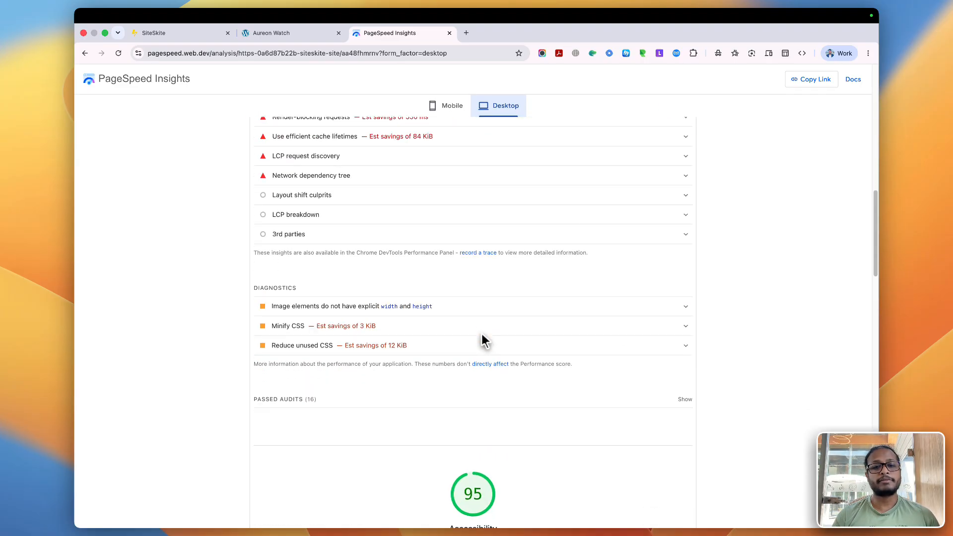
{"action": "scroll", "coordinate": [481, 338], "scroll_direction": "up", "scroll_amount": 20}
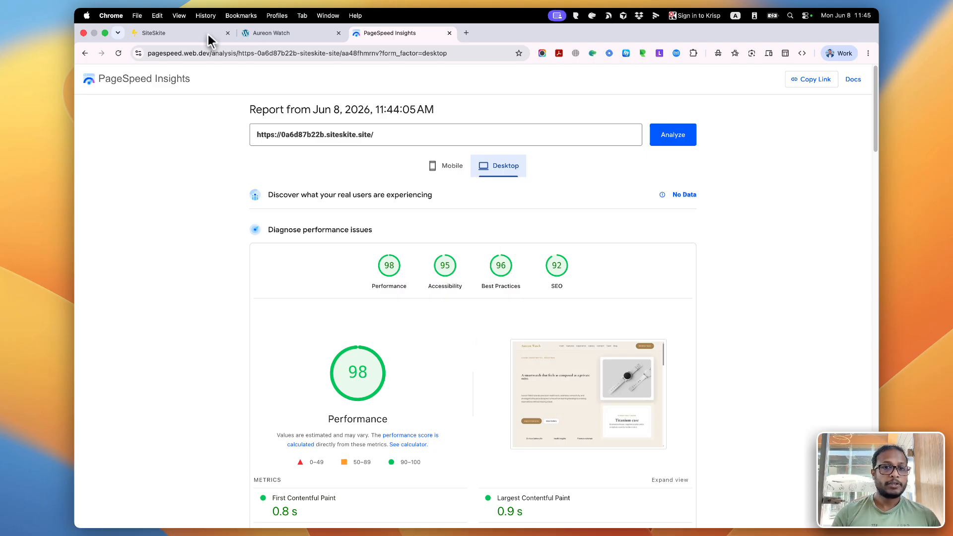
Return to the deployed Aureon Watch site, open its Team page and examine the leadership, culture and join-the-team sections
{"action": "left_click", "coordinate": [297, 35]}
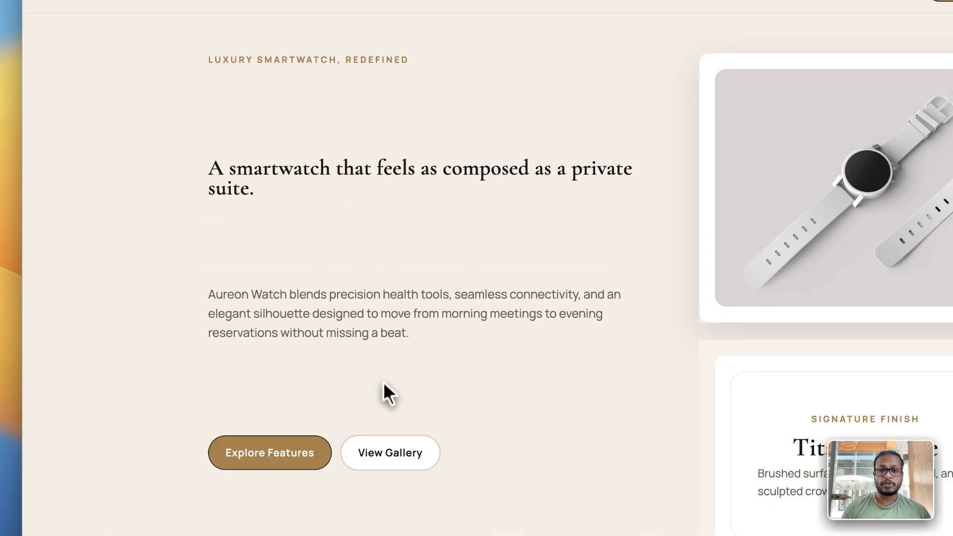
{"action": "scroll", "coordinate": [313, 526], "scroll_direction": "down", "scroll_amount": 4}
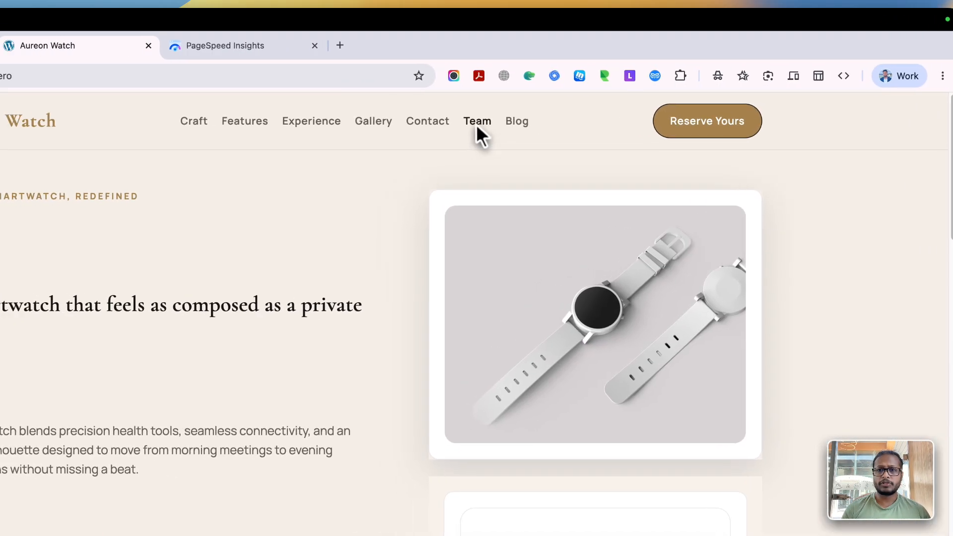
{"action": "left_click", "coordinate": [477, 122]}
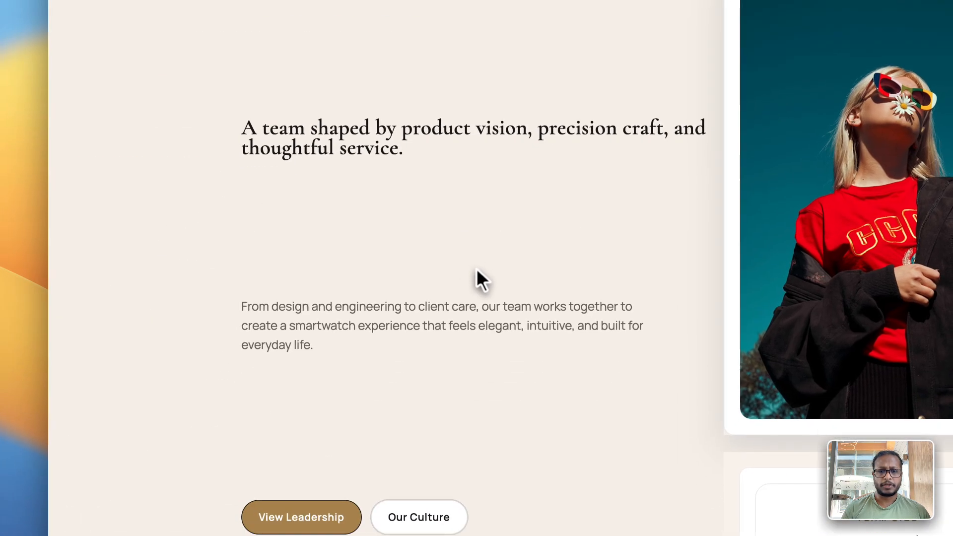
{"action": "scroll", "coordinate": [180, 506], "scroll_direction": "down", "scroll_amount": 5}
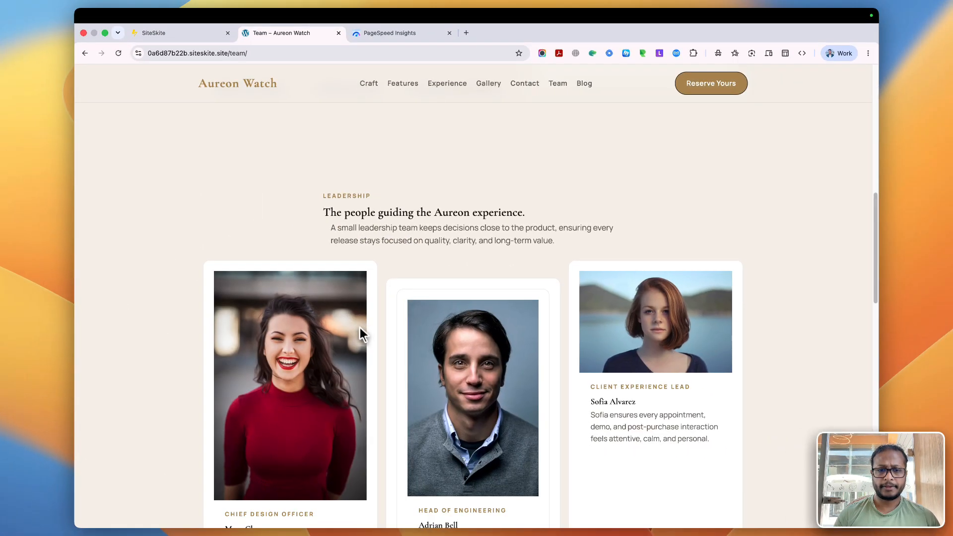
{"action": "scroll", "coordinate": [370, 328], "scroll_direction": "down", "scroll_amount": 10}
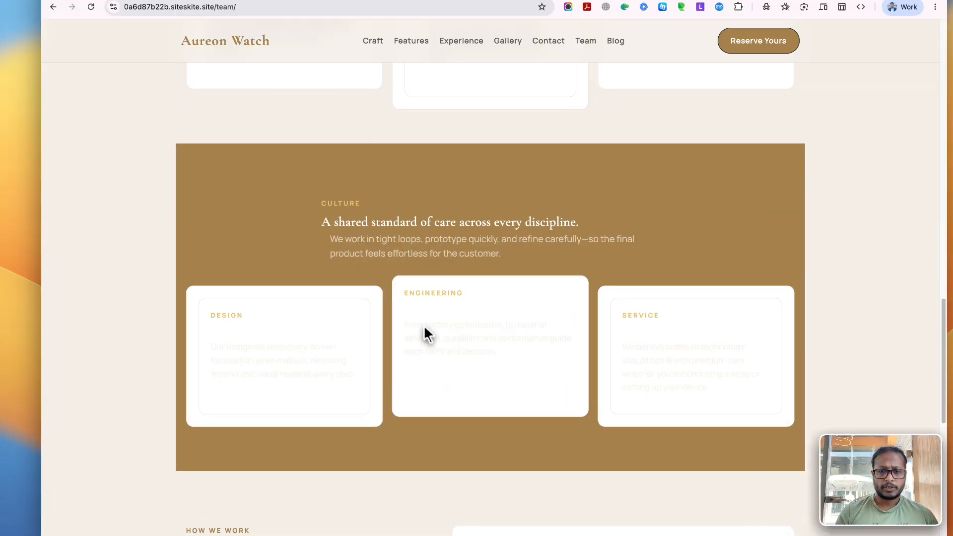
{"action": "left_click_drag", "start_coordinate": [416, 341], "coordinate": [513, 367]}
{"action": "scroll", "coordinate": [476, 276], "scroll_direction": "down", "scroll_amount": 12}
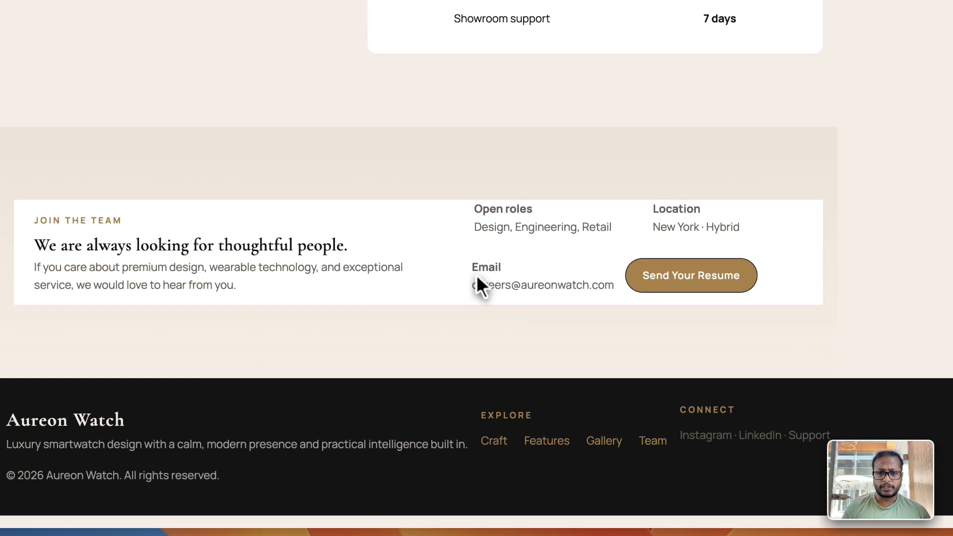
{"action": "scroll", "coordinate": [476, 275], "scroll_direction": "up", "scroll_amount": 20}
Log in to the sandbox's WordPress admin from the site builder and reload the live Team page as the logged-in admin
{"action": "left_click", "coordinate": [261, 46]}
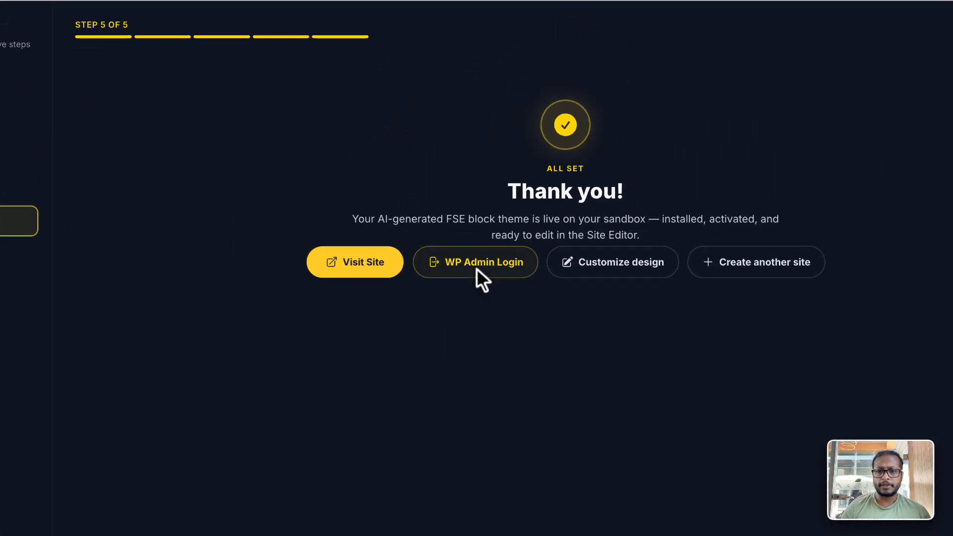
{"action": "left_click", "coordinate": [476, 268]}
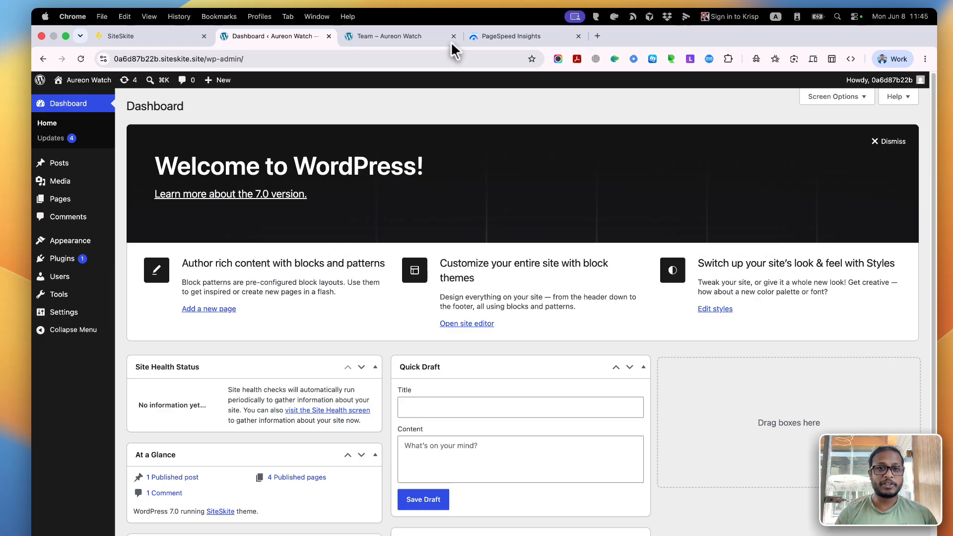
{"action": "left_click", "coordinate": [405, 33]}
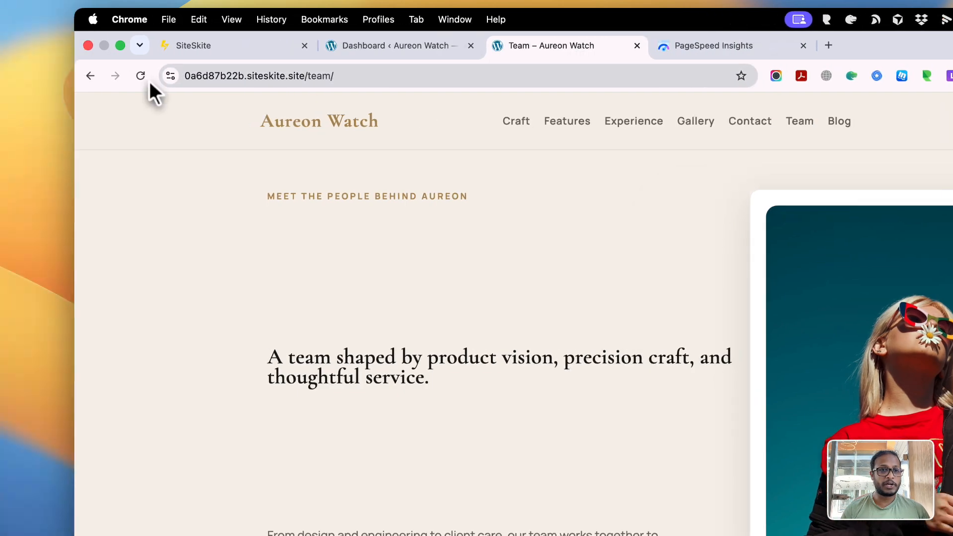
{"action": "left_click", "coordinate": [46, 76]}
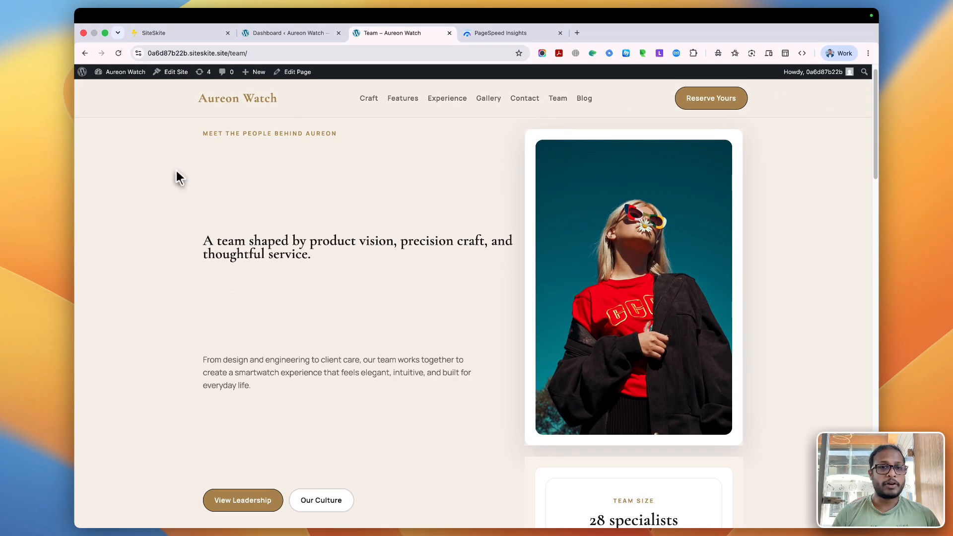
Open the Team page in the WordPress block editor and dismiss the welcome guide
{"action": "left_click", "coordinate": [297, 70]}
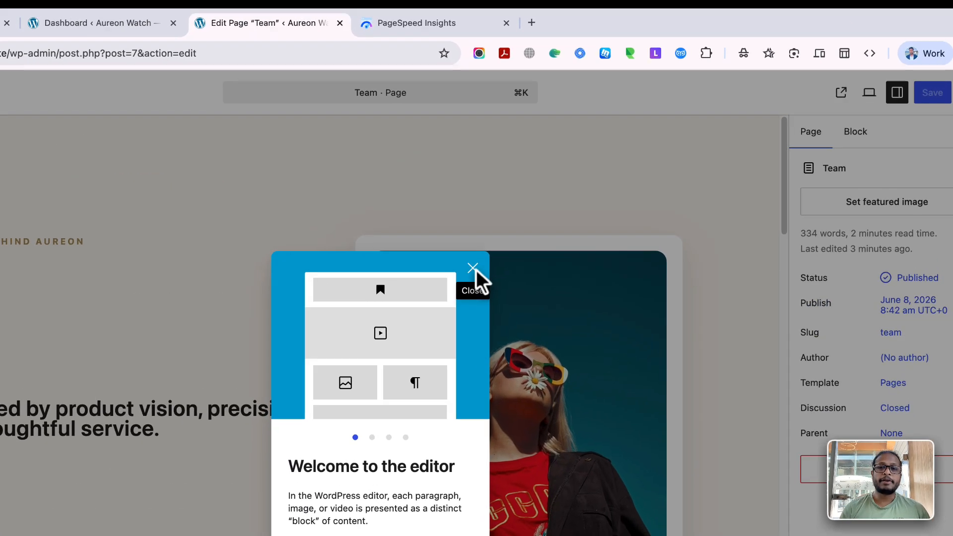
{"action": "left_click", "coordinate": [540, 196]}
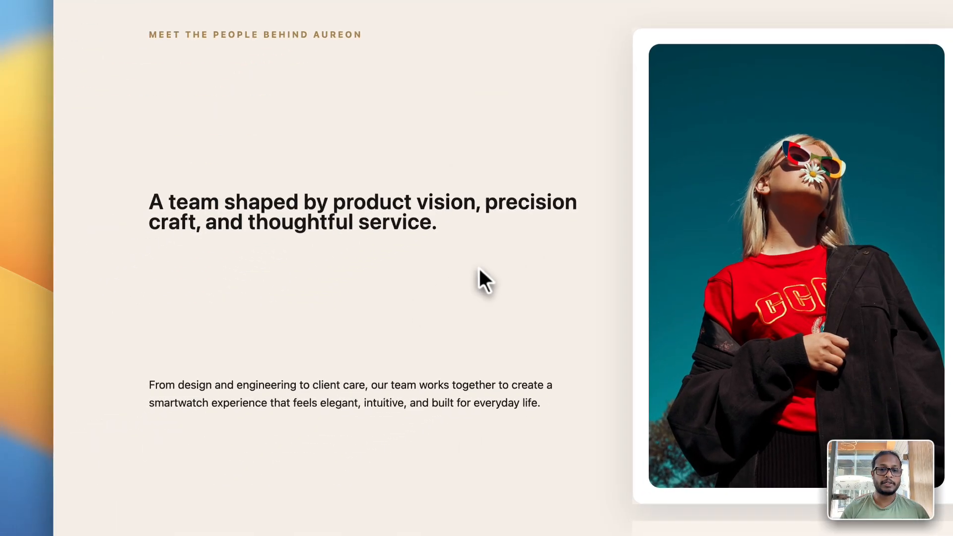
Examine the Team page in the editor, from the hero heading through the leadership cards, culture section and how-we-work blocks
{"action": "left_click", "coordinate": [357, 333]}
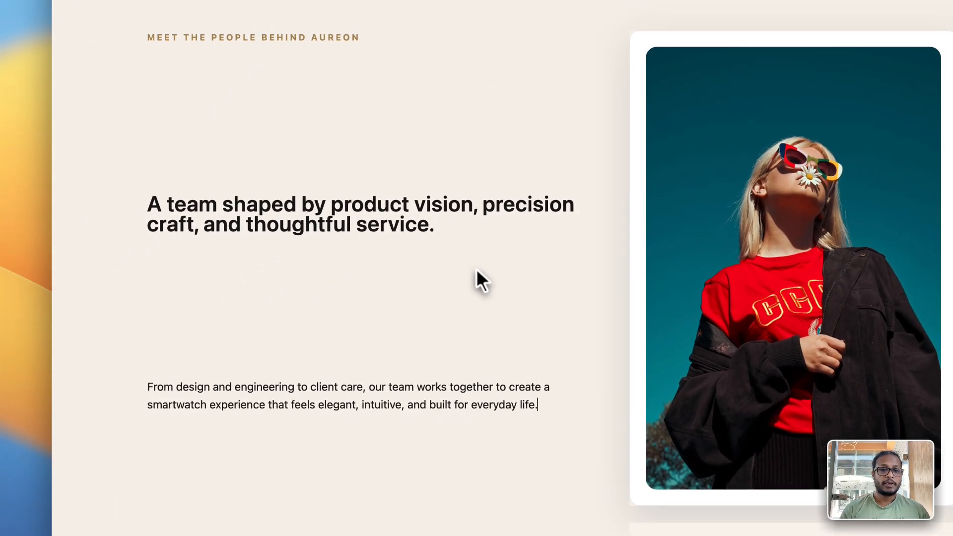
{"action": "left_click", "coordinate": [474, 271]}
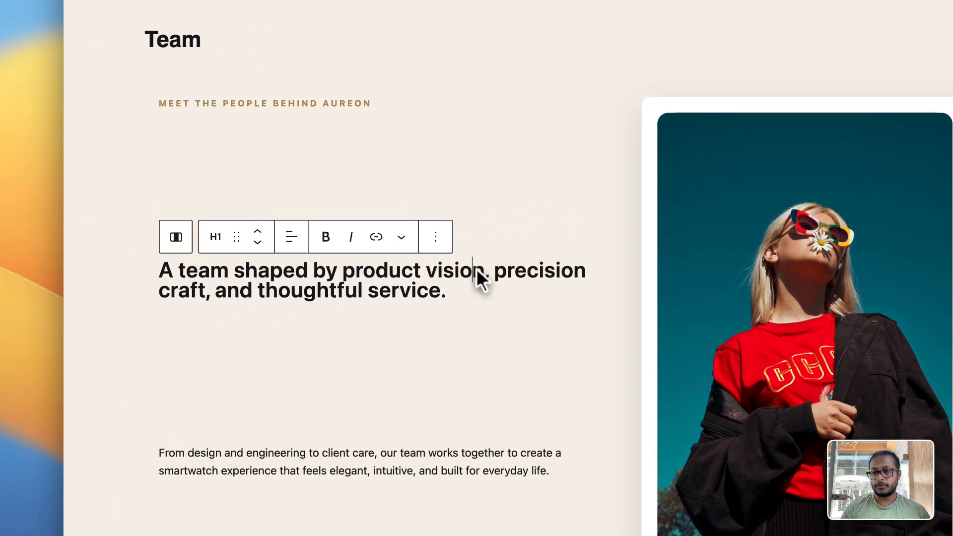
{"action": "scroll", "coordinate": [478, 278], "scroll_direction": "down", "scroll_amount": 15}
{"action": "scroll", "coordinate": [351, 292], "scroll_direction": "down", "scroll_amount": 4}
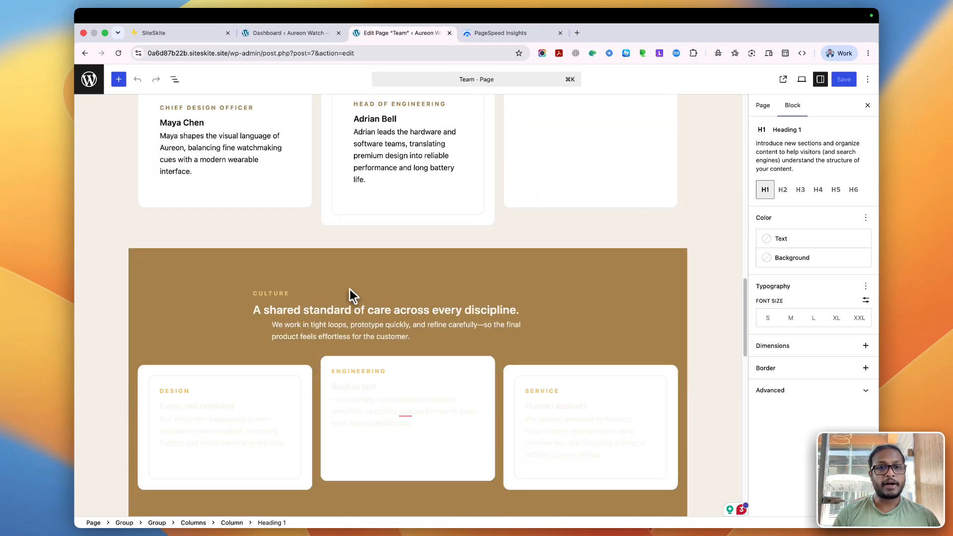
{"action": "scroll", "coordinate": [350, 293], "scroll_direction": "down", "scroll_amount": 10}
{"action": "scroll", "coordinate": [349, 294], "scroll_direction": "up", "scroll_amount": 5}
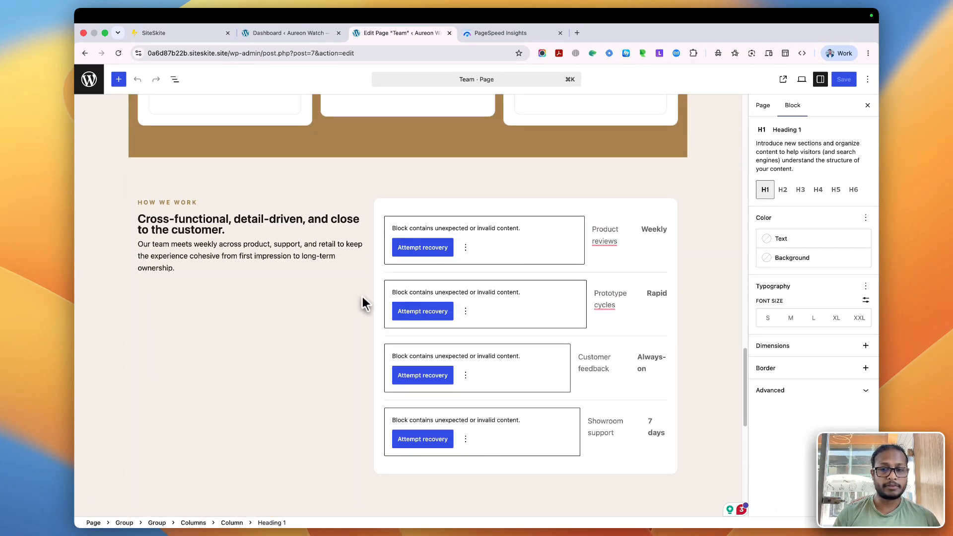
{"action": "scroll", "coordinate": [363, 298], "scroll_direction": "down", "scroll_amount": 6}
{"action": "scroll", "coordinate": [363, 297], "scroll_direction": "up", "scroll_amount": 20}
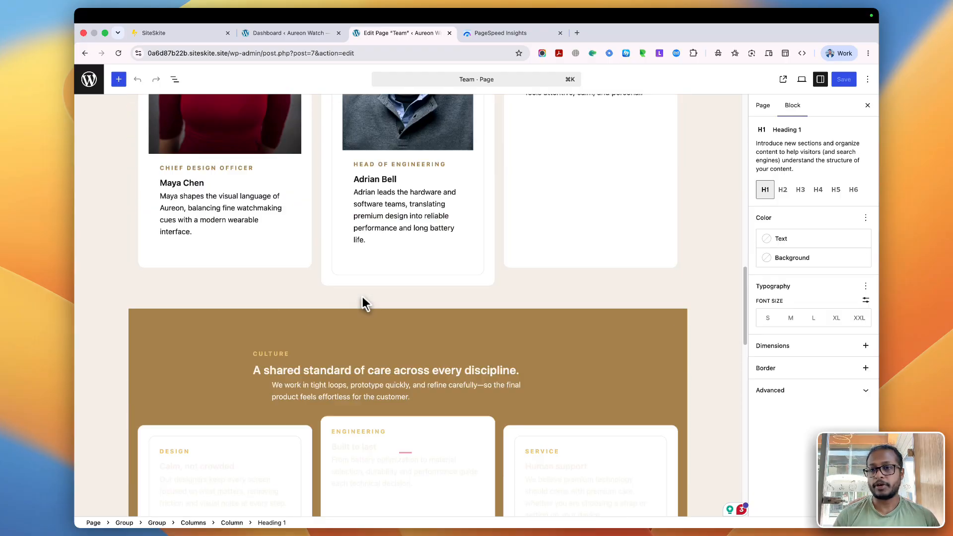
{"action": "scroll", "coordinate": [363, 297], "scroll_direction": "down", "scroll_amount": 8}
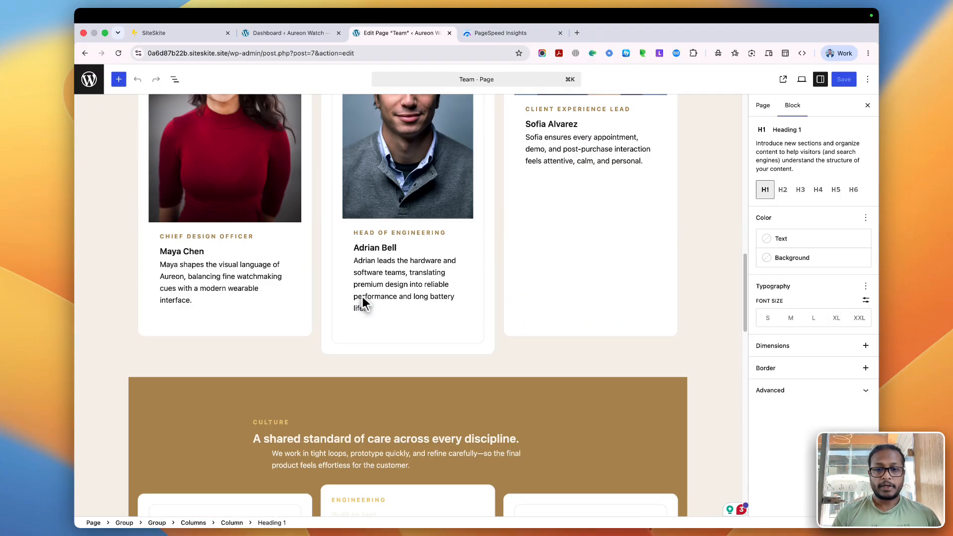
{"action": "scroll", "coordinate": [363, 298], "scroll_direction": "down", "scroll_amount": 5}
Set the text colour of the Engineering card's paragraph in the culture section to the theme's Primary colour #B08D57
{"action": "triple_click", "coordinate": [362, 306]}
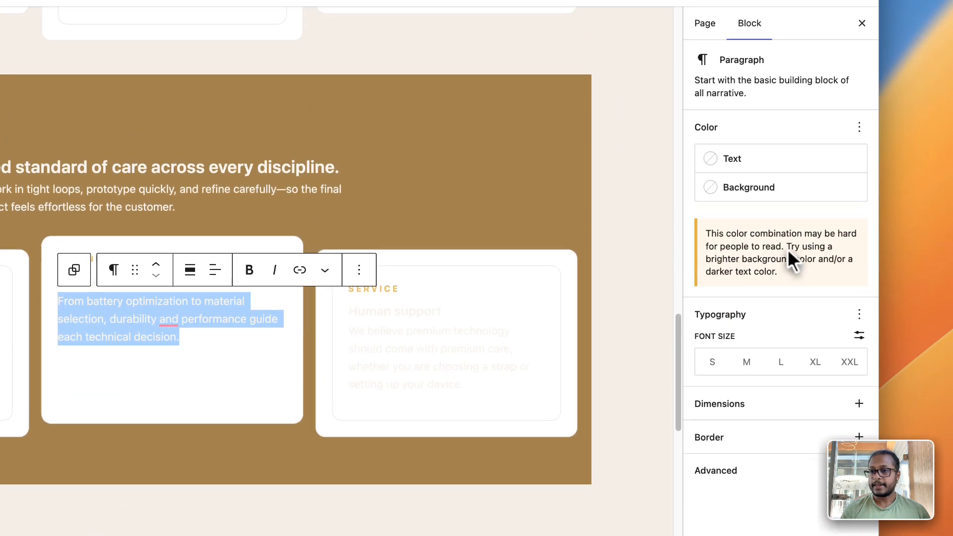
{"action": "left_click", "coordinate": [726, 159]}
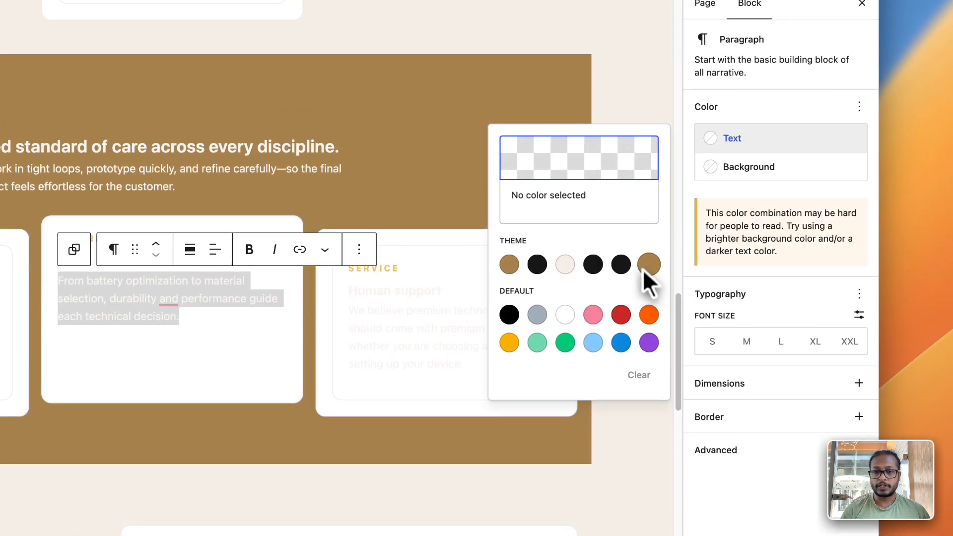
{"action": "left_click", "coordinate": [646, 267]}
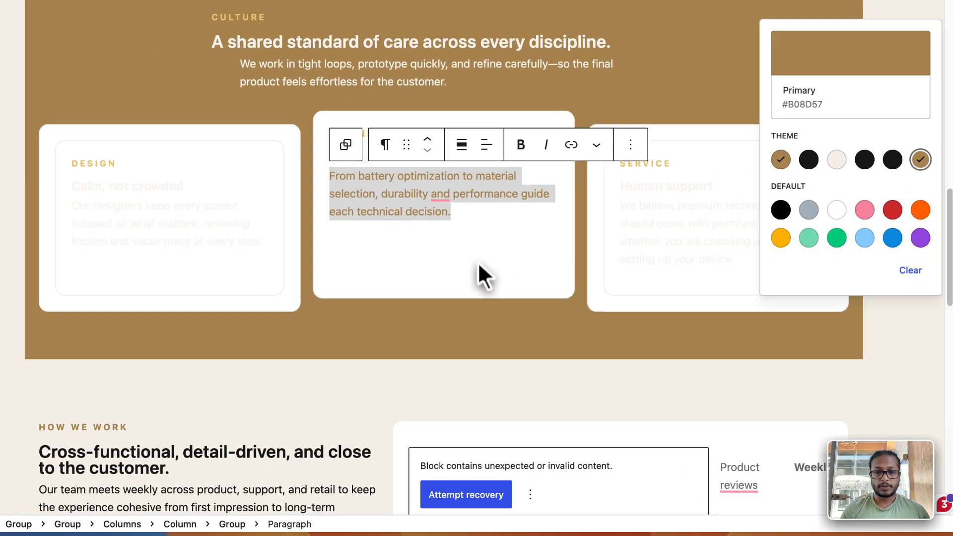
{"action": "left_click", "coordinate": [204, 366]}
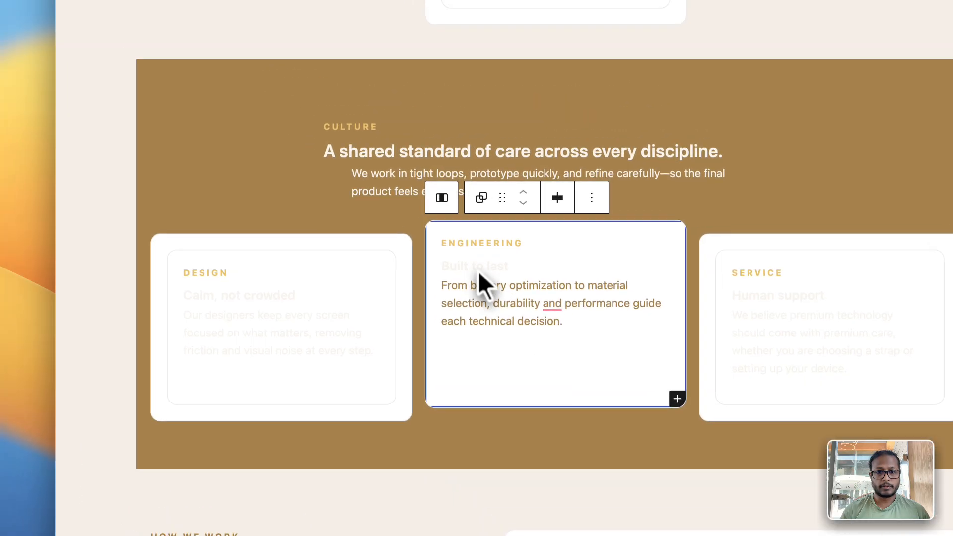
Set the text colour of the Engineering card's "Built to last" heading to the theme's Secondary colour #171717
{"action": "triple_click", "coordinate": [366, 165]}
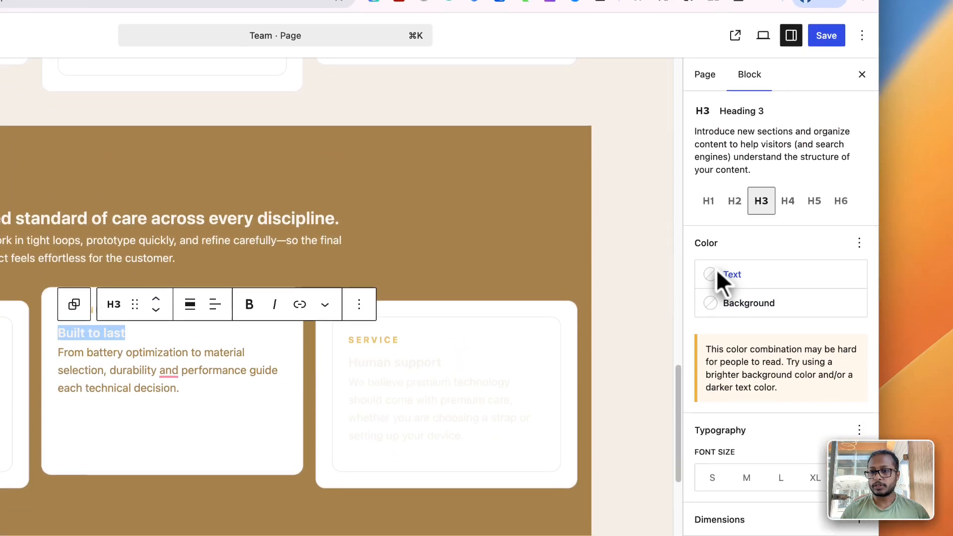
{"action": "left_click", "coordinate": [725, 231]}
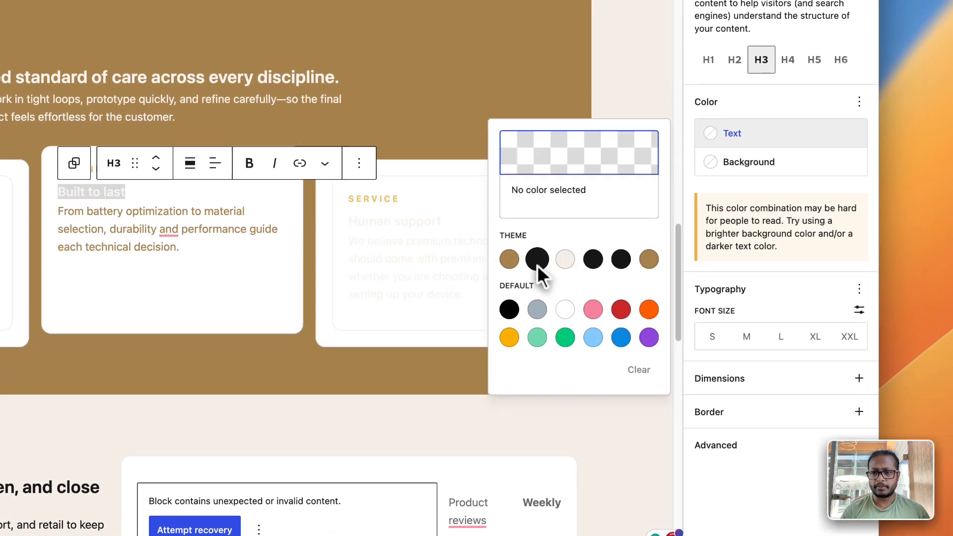
{"action": "left_click", "coordinate": [538, 260]}
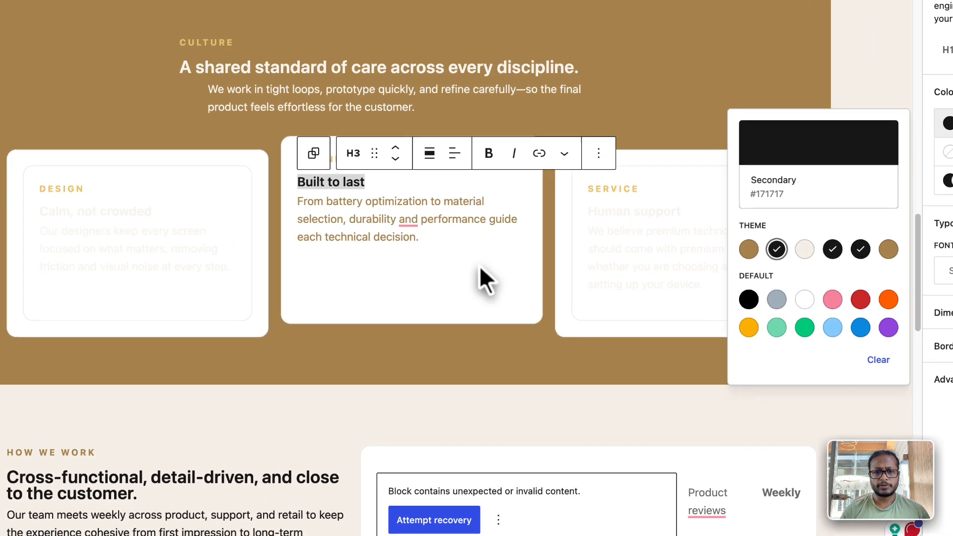
{"action": "left_click", "coordinate": [214, 288]}
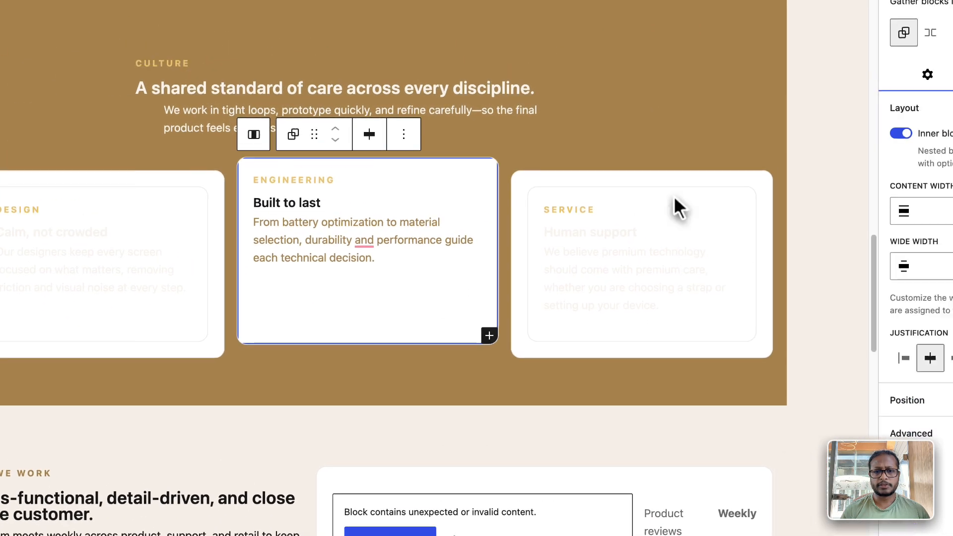
Save the Team page, open the live version and check the recoloured Engineering card and the sections below it
{"action": "left_click", "coordinate": [825, 119]}
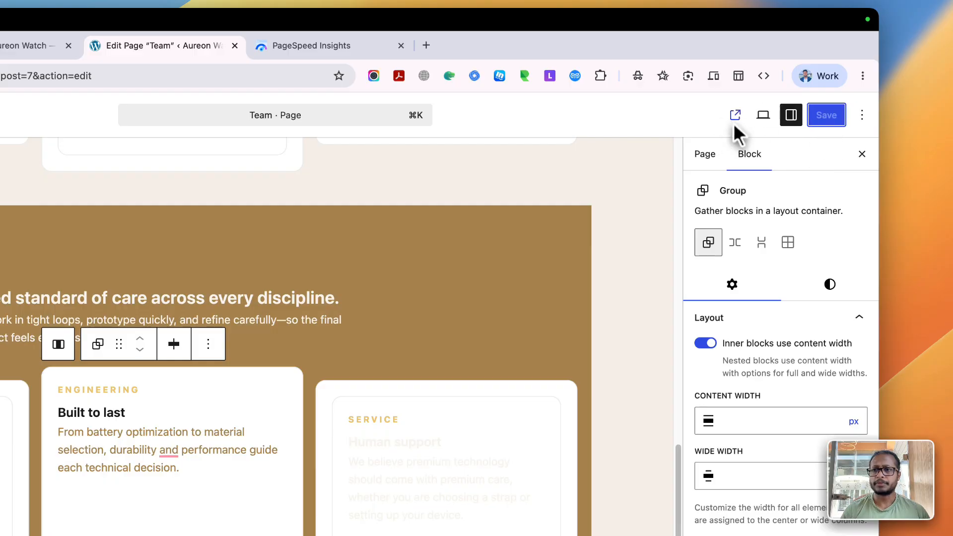
{"action": "left_click", "coordinate": [735, 117]}
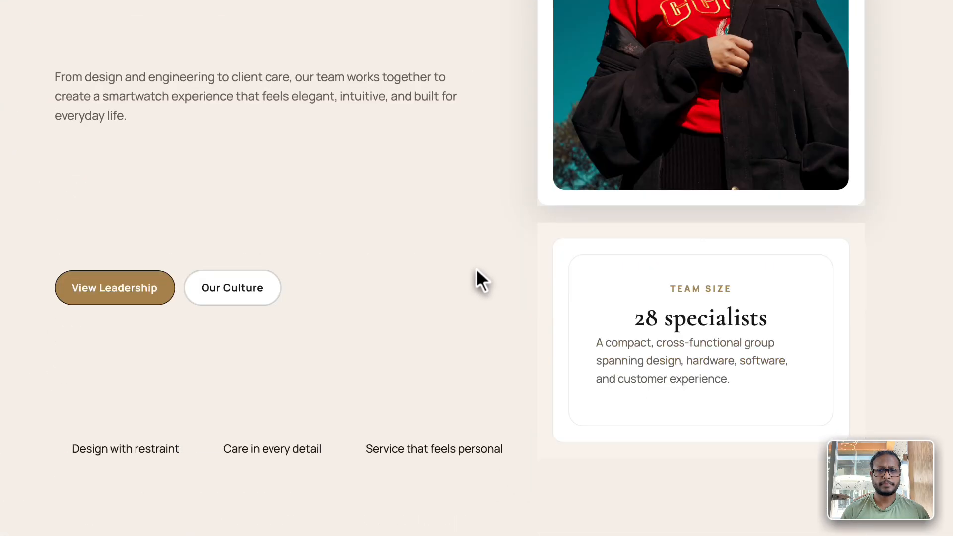
{"action": "scroll", "coordinate": [475, 269], "scroll_direction": "down", "scroll_amount": 15}
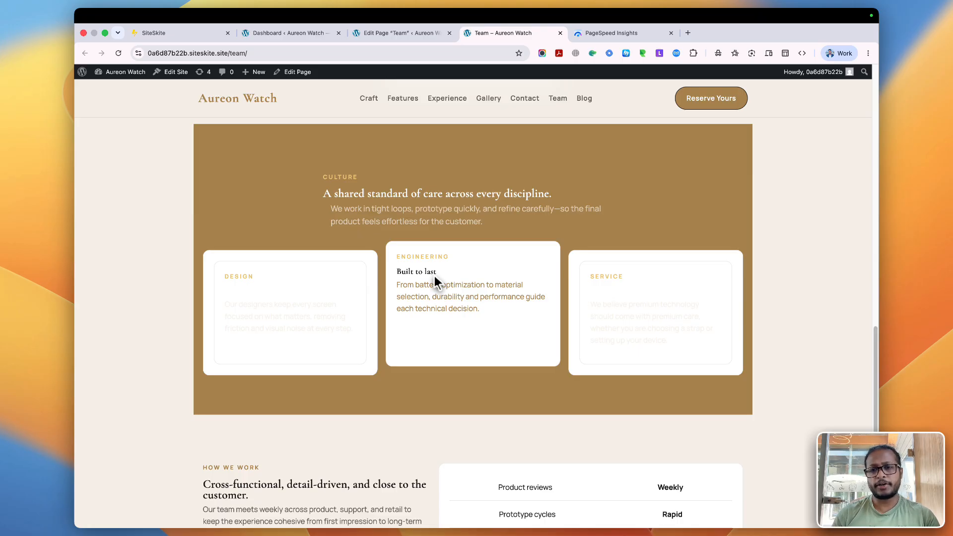
{"action": "scroll", "coordinate": [435, 280], "scroll_direction": "down", "scroll_amount": 8}
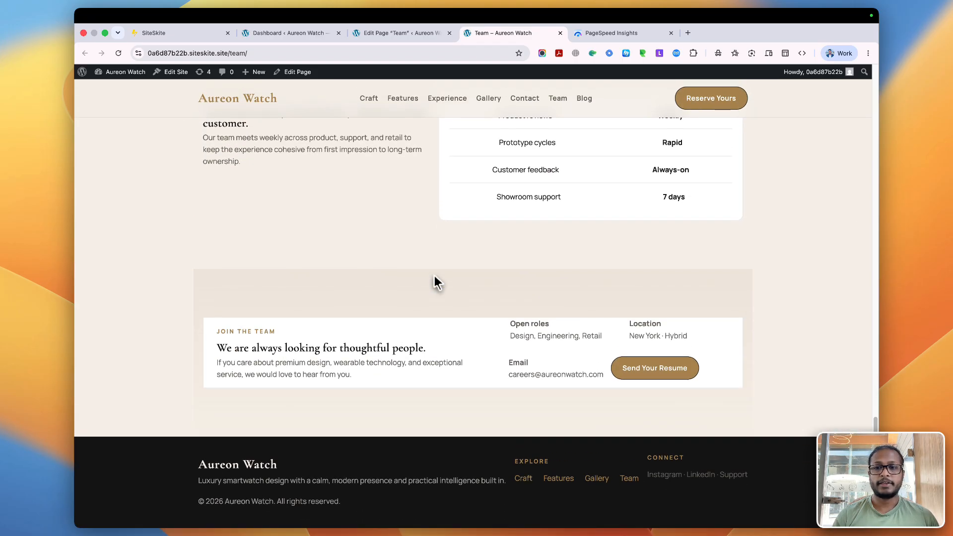
{"action": "scroll", "coordinate": [434, 275], "scroll_direction": "up", "scroll_amount": 5}
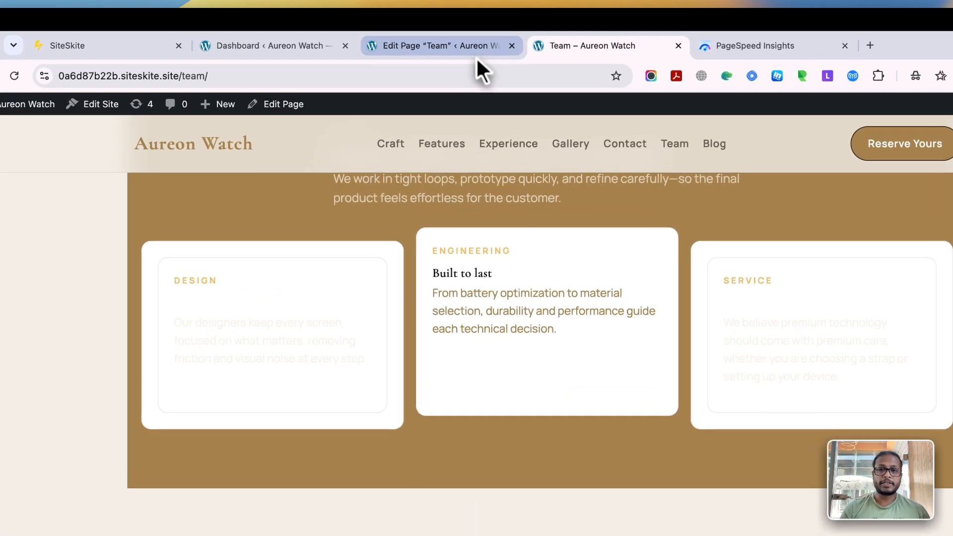
Return to the Team page editor and attempt recovery of the four invalid blocks in the How We Work section
{"action": "left_click", "coordinate": [477, 59]}
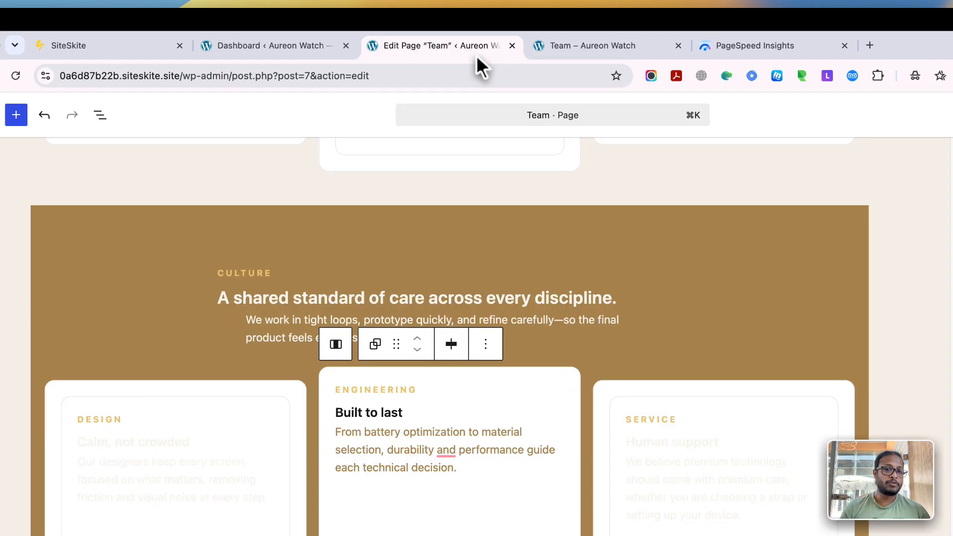
{"action": "left_click", "coordinate": [477, 396]}
{"action": "scroll", "coordinate": [476, 386], "scroll_direction": "down", "scroll_amount": 5}
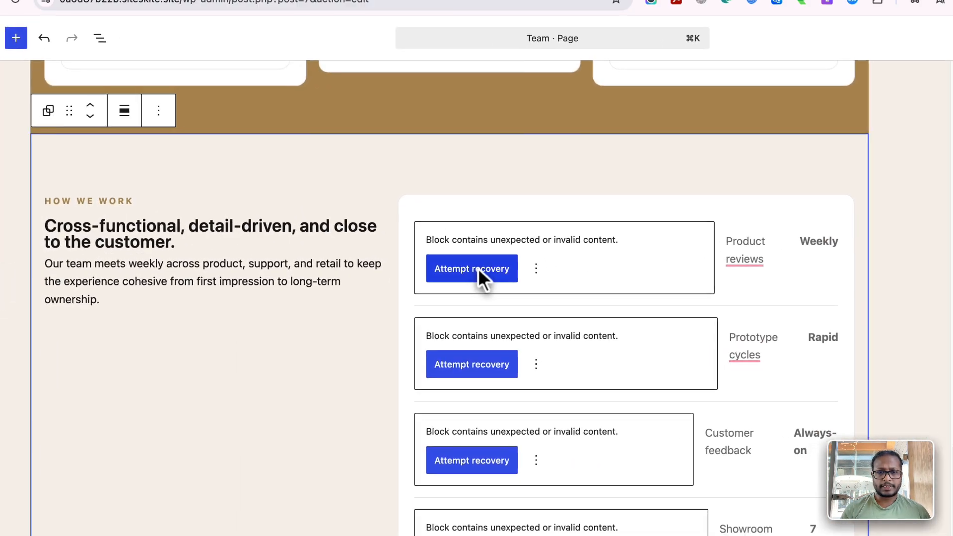
{"action": "left_click", "coordinate": [479, 268]}
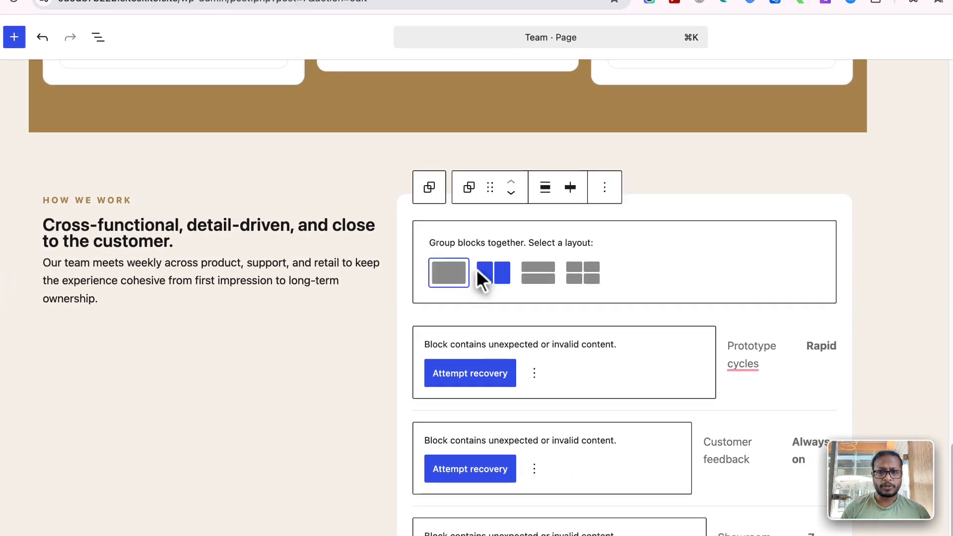
{"action": "left_click", "coordinate": [474, 365]}
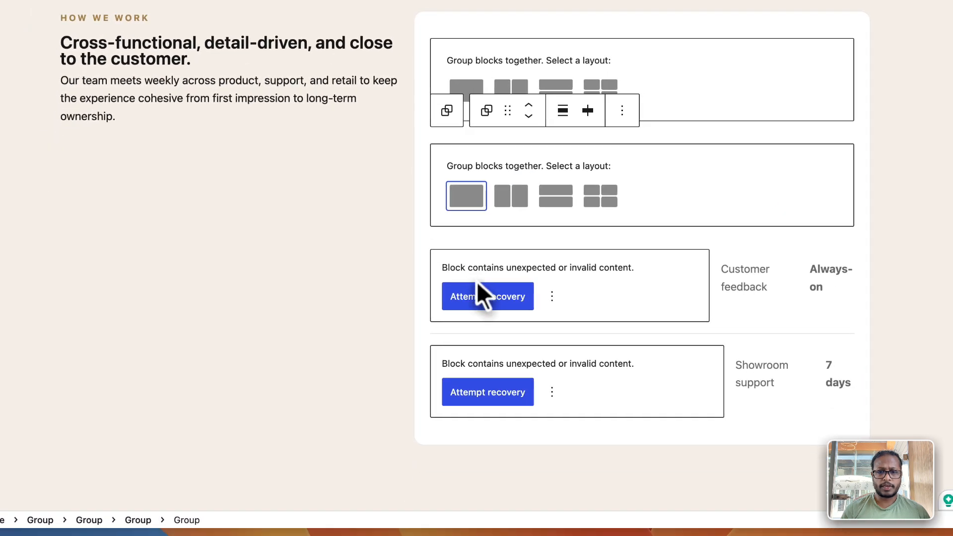
{"action": "left_click", "coordinate": [485, 333]}
{"action": "left_click", "coordinate": [486, 333]}
{"action": "left_click", "coordinate": [477, 398]}
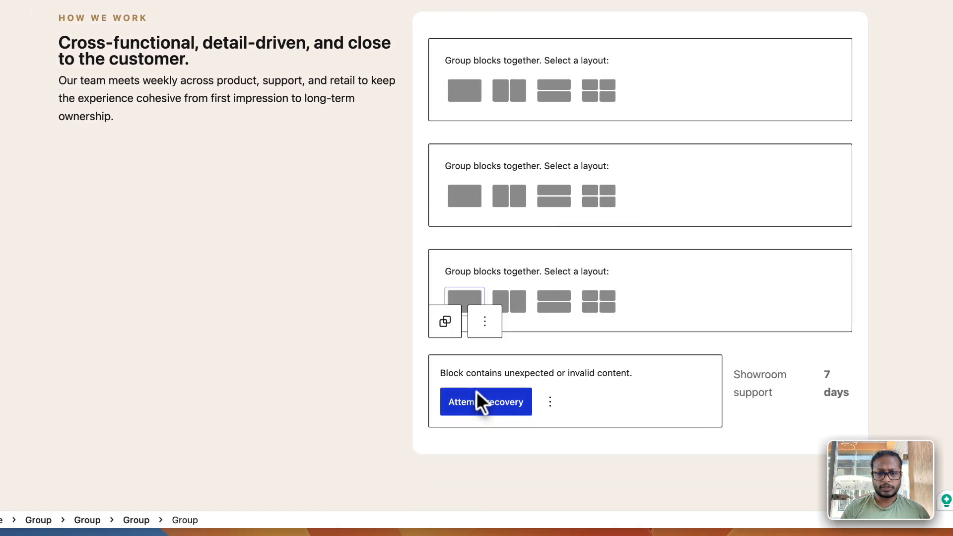
{"action": "left_click", "coordinate": [476, 398]}
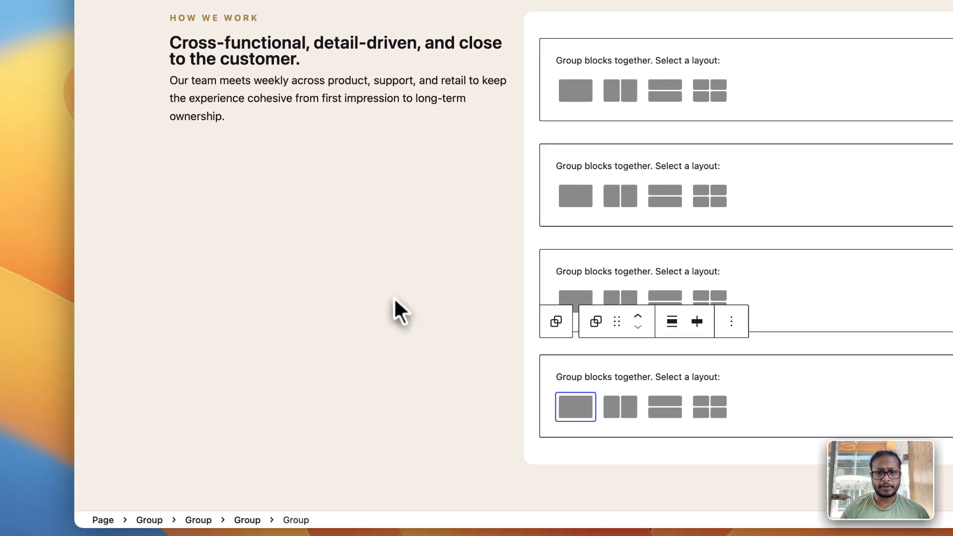
{"action": "left_click", "coordinate": [394, 297]}
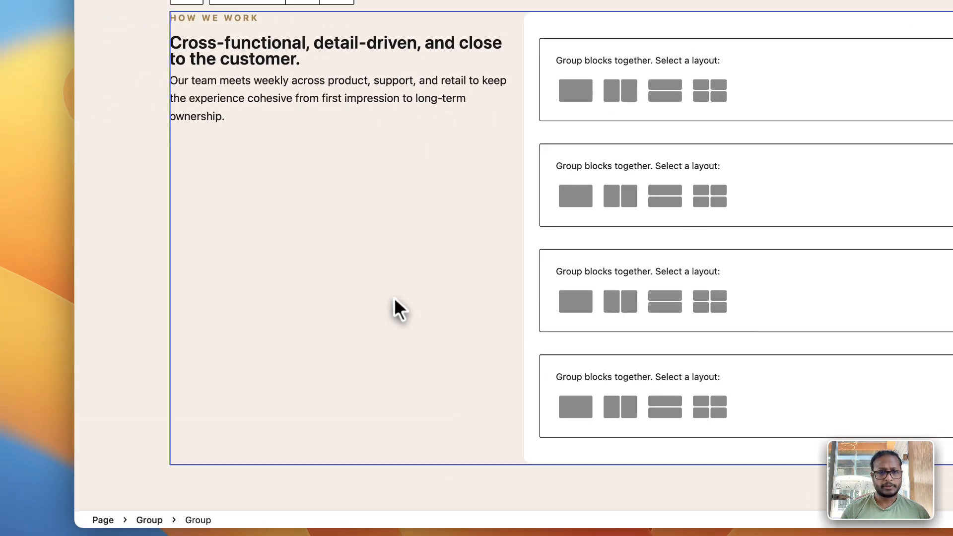
Attempt recovery of the invalid block around the Join the Team section near the page's end
{"action": "scroll", "coordinate": [394, 297], "scroll_direction": "down", "scroll_amount": 4}
{"action": "scroll", "coordinate": [394, 297], "scroll_direction": "up", "scroll_amount": 7}
{"action": "scroll", "coordinate": [394, 297], "scroll_direction": "down", "scroll_amount": 5}
{"action": "scroll", "coordinate": [534, 366], "scroll_direction": "down", "scroll_amount": 6}
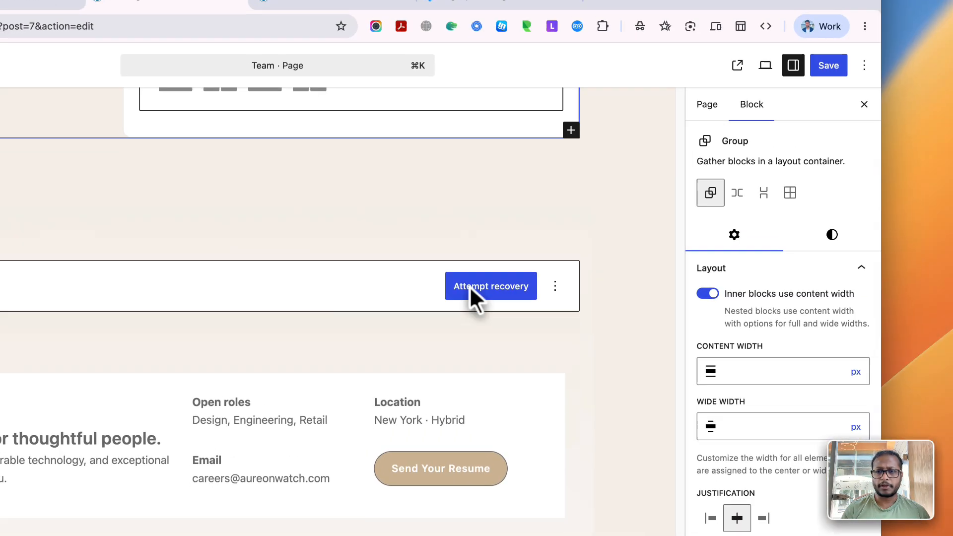
{"action": "left_click", "coordinate": [470, 286]}
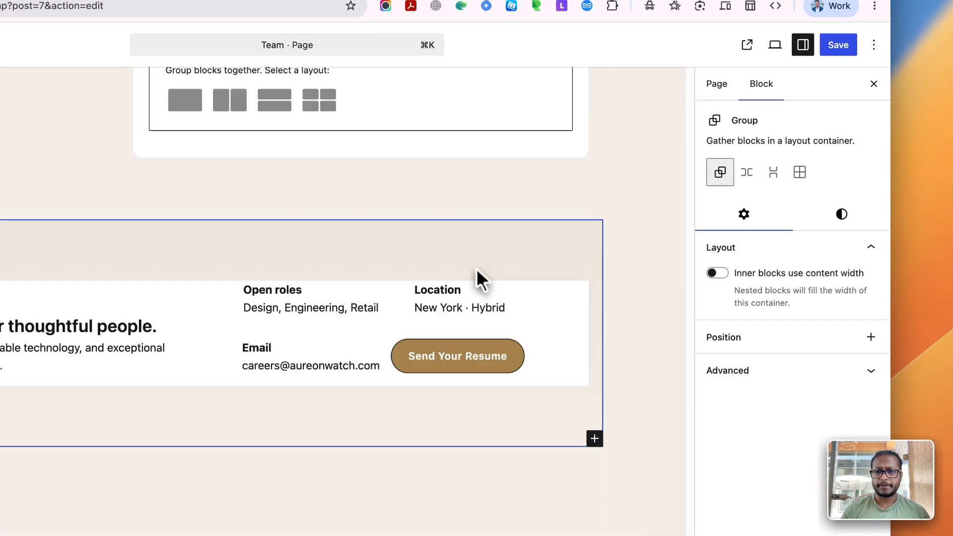
{"action": "left_click", "coordinate": [227, 535]}
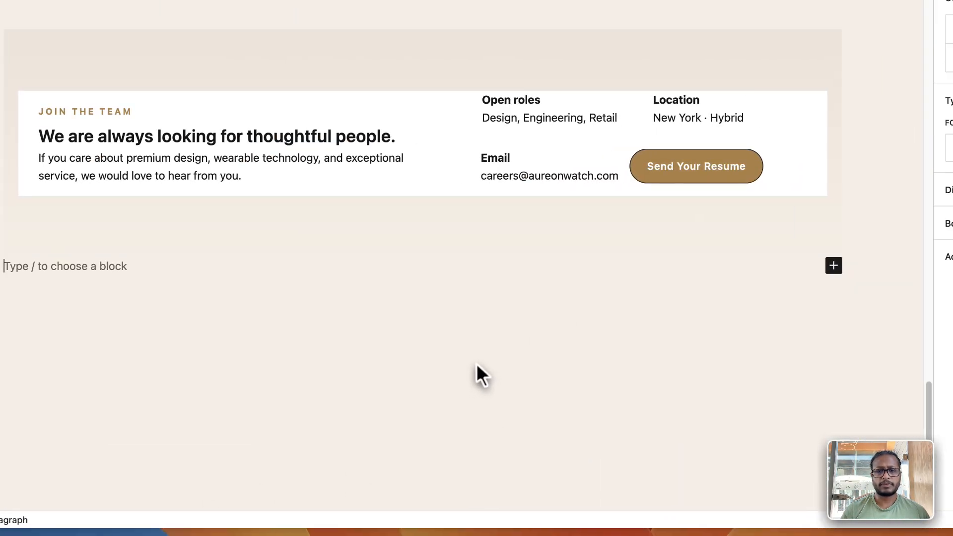
Go from the live Team page to the site's home page, open it in the block editor and close the Team page editor
{"action": "scroll", "coordinate": [476, 364], "scroll_direction": "up", "scroll_amount": 15}
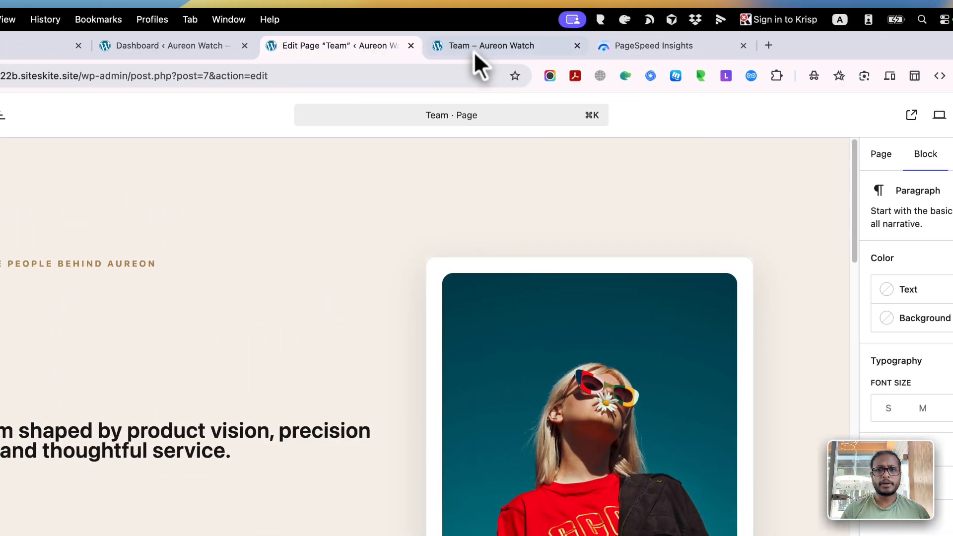
{"action": "left_click", "coordinate": [474, 53]}
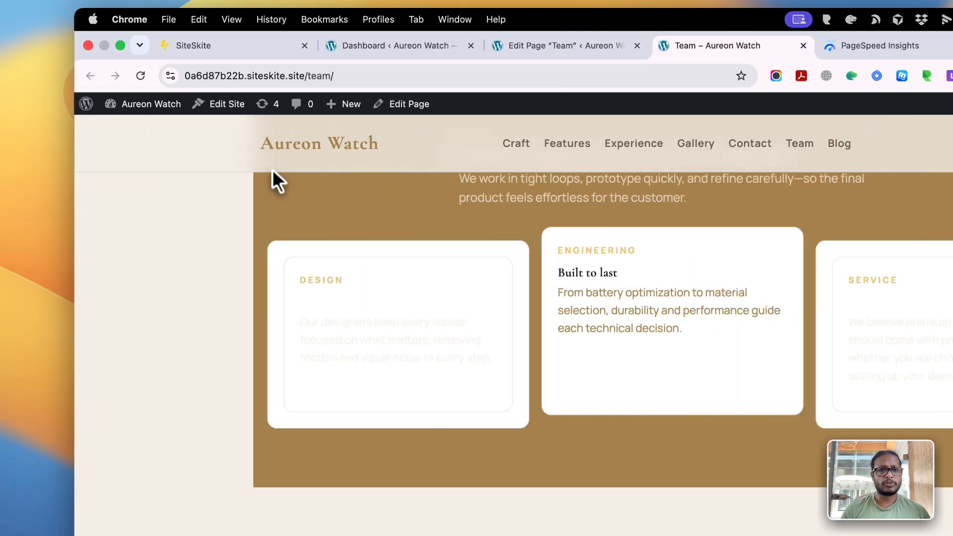
{"action": "left_click", "coordinate": [318, 145]}
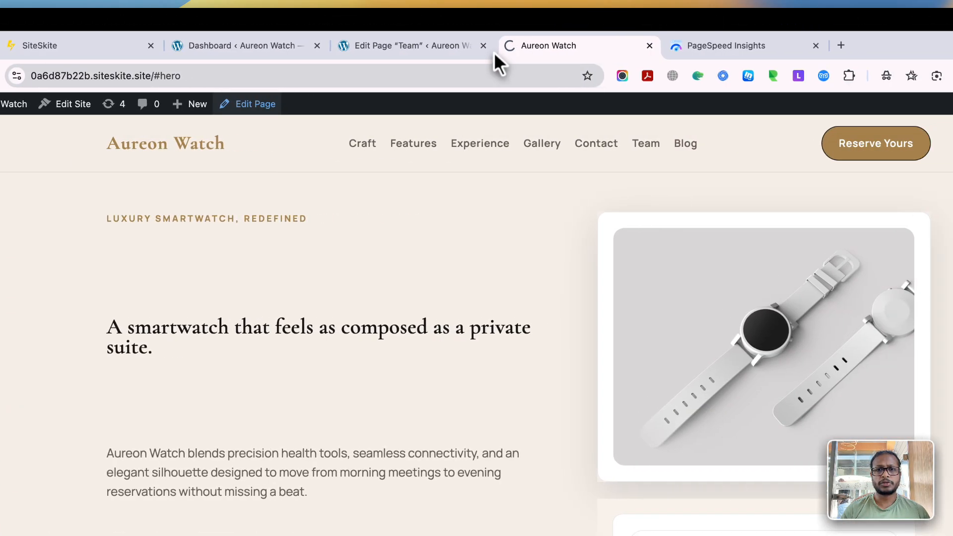
{"action": "left_click", "coordinate": [637, 47]}
{"action": "left_click", "coordinate": [464, 255]}
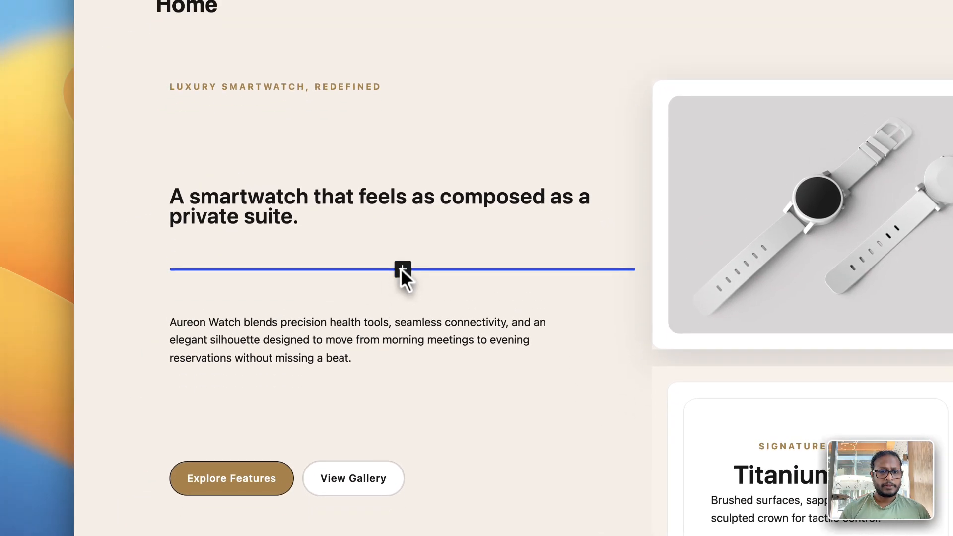
Replace the broken smartwatch close-up image in The Craft Behind the Form section by uploading the ChatGPT-Image-Apr-7-2026 picture
{"action": "left_click", "coordinate": [402, 269]}
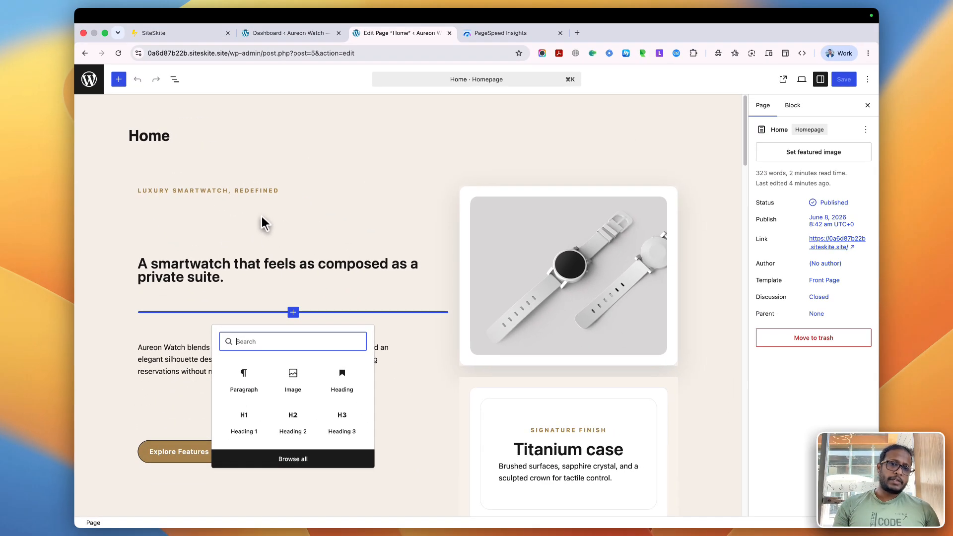
{"action": "left_click", "coordinate": [277, 228]}
{"action": "scroll", "coordinate": [277, 228], "scroll_direction": "down", "scroll_amount": 5}
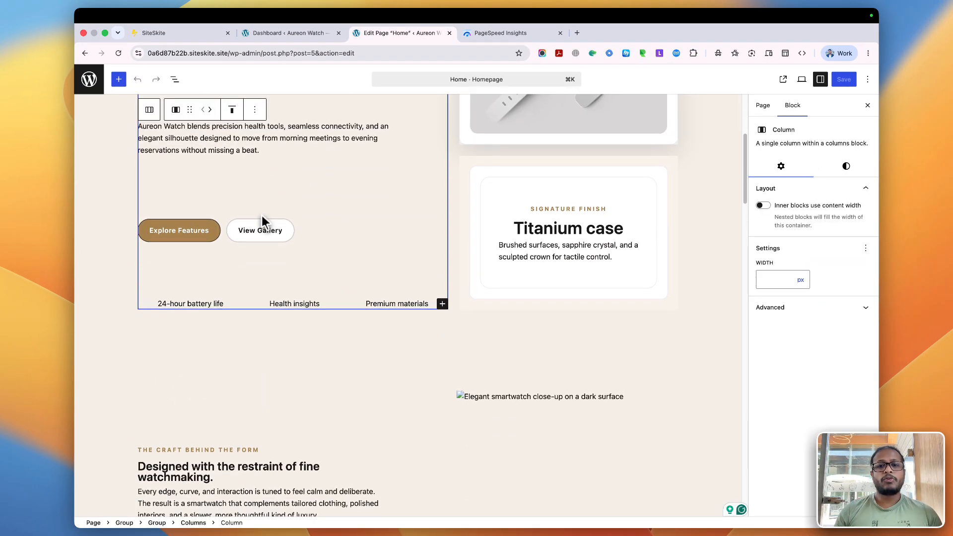
{"action": "left_click", "coordinate": [422, 400]}
{"action": "scroll", "coordinate": [422, 399], "scroll_direction": "down", "scroll_amount": 4}
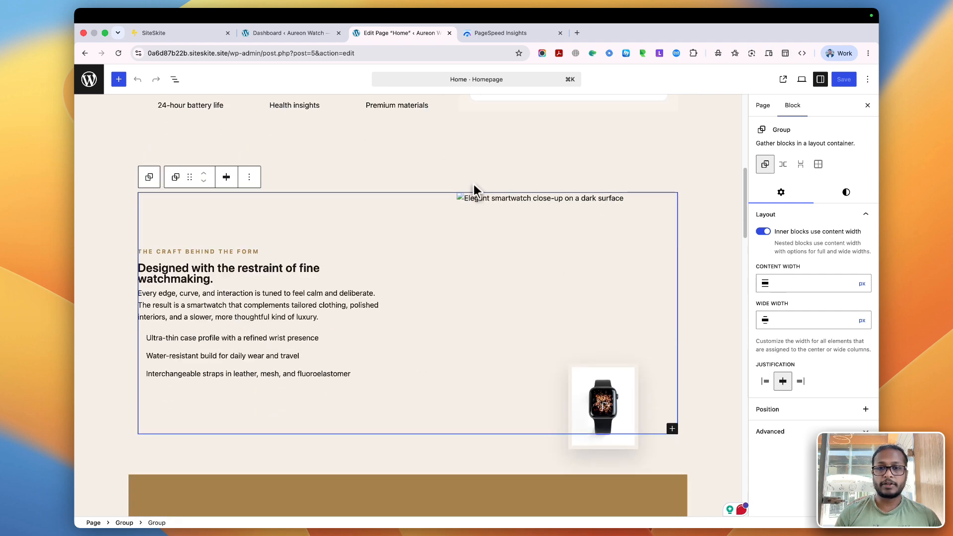
{"action": "left_click", "coordinate": [465, 202]}
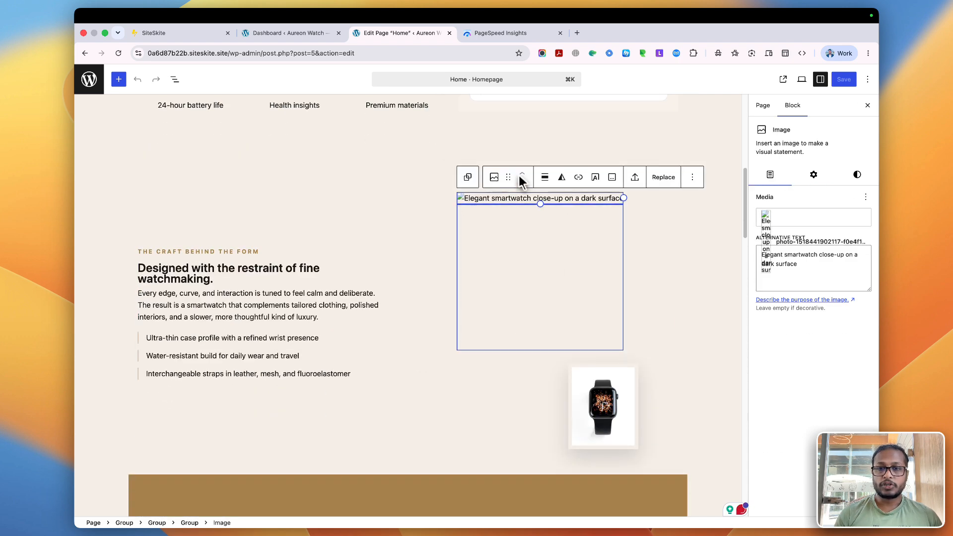
{"action": "left_click", "coordinate": [664, 178]}
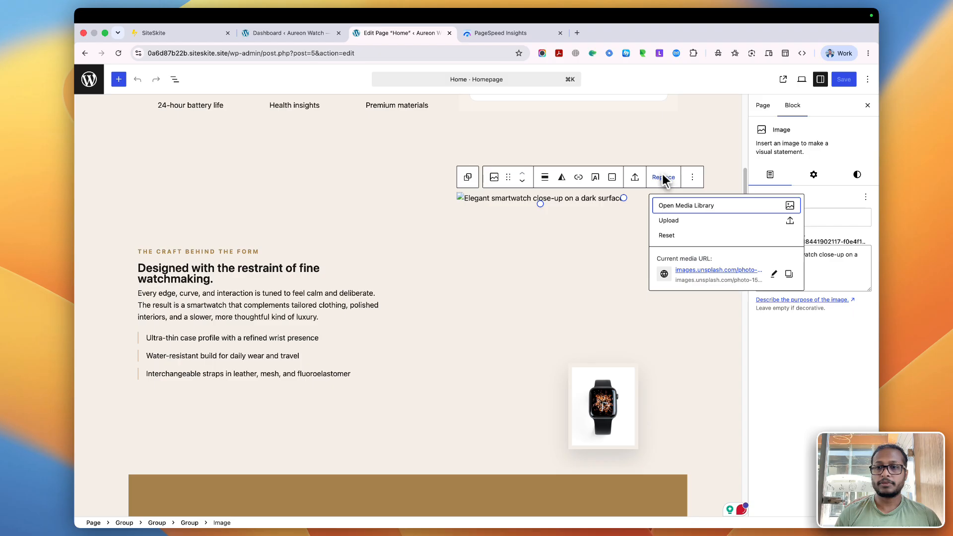
{"action": "left_click", "coordinate": [670, 221]}
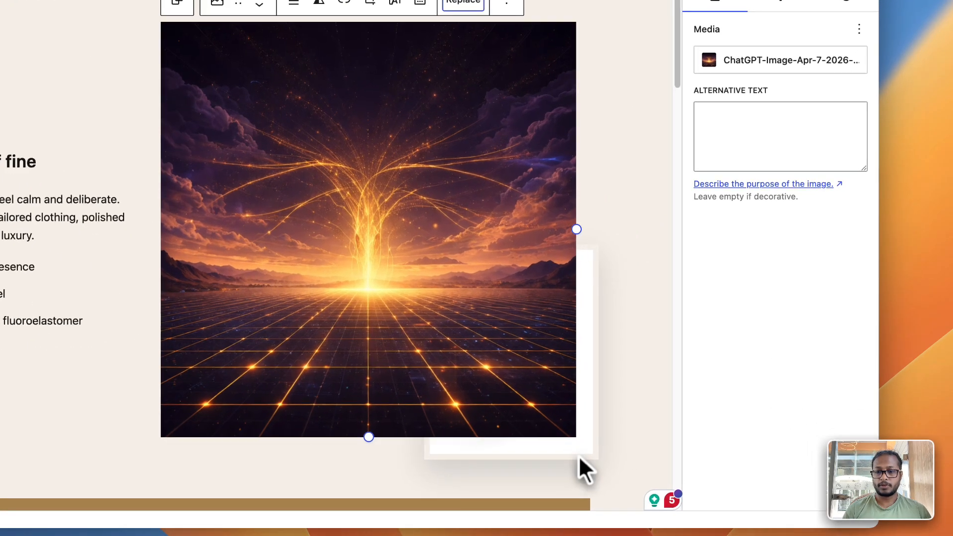
Set the border width of the newly uploaded craft section image to 10 px
{"action": "left_click", "coordinate": [681, 476]}
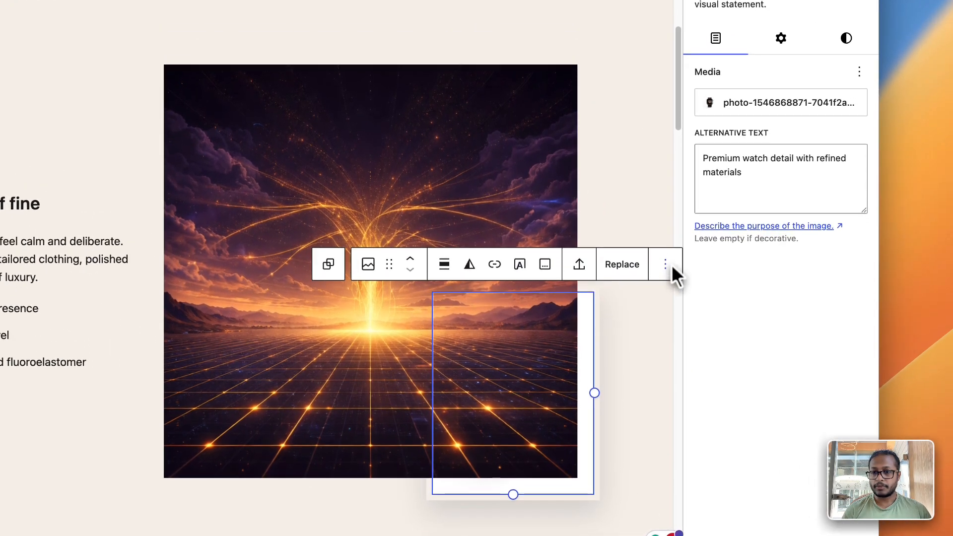
{"action": "left_click", "coordinate": [677, 252]}
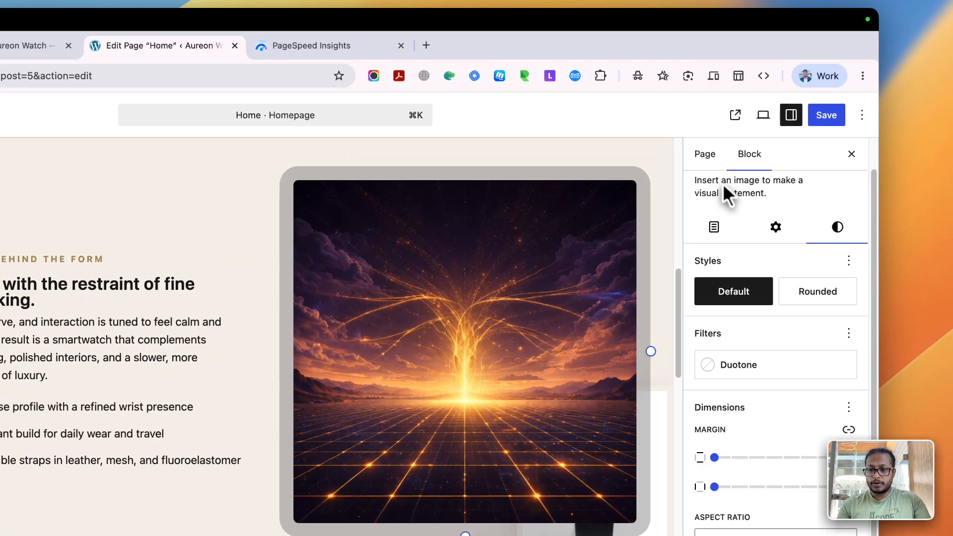
{"action": "key", "text": "Left"}
{"action": "key", "text": "shift+Left"}
{"action": "type", "text": "1"}
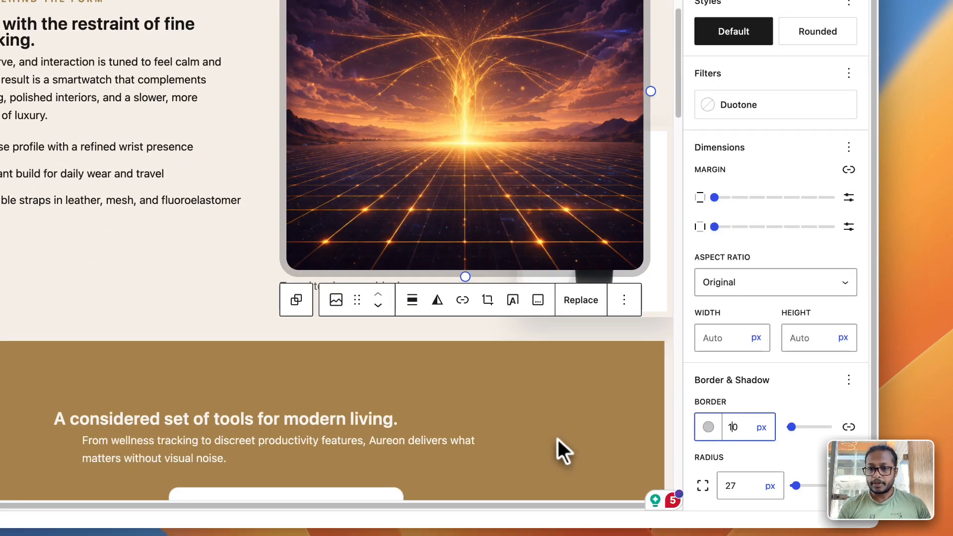
{"action": "left_click", "coordinate": [558, 437]}
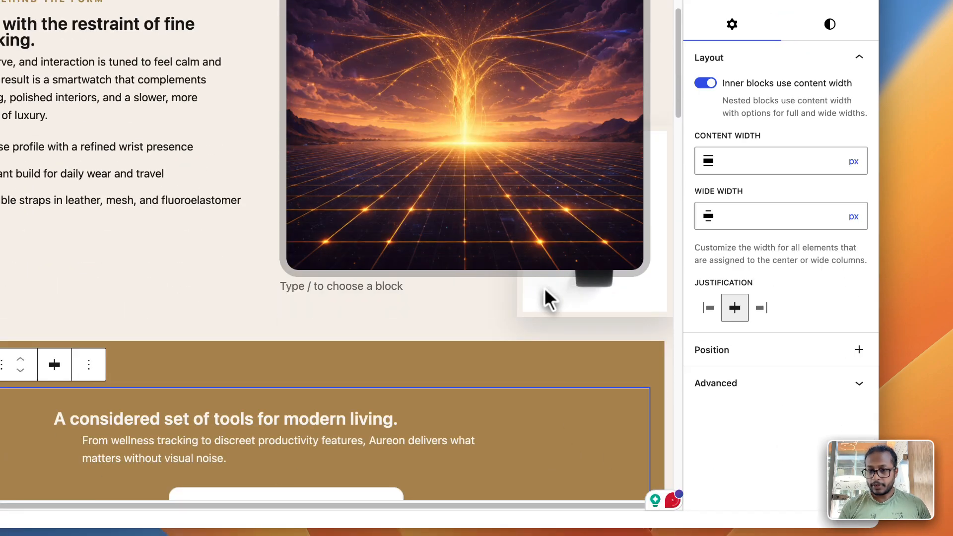
Bring the small watch image in front of the large craft image by adding z-index:9 as its additional CSS
{"action": "left_click", "coordinate": [551, 318]}
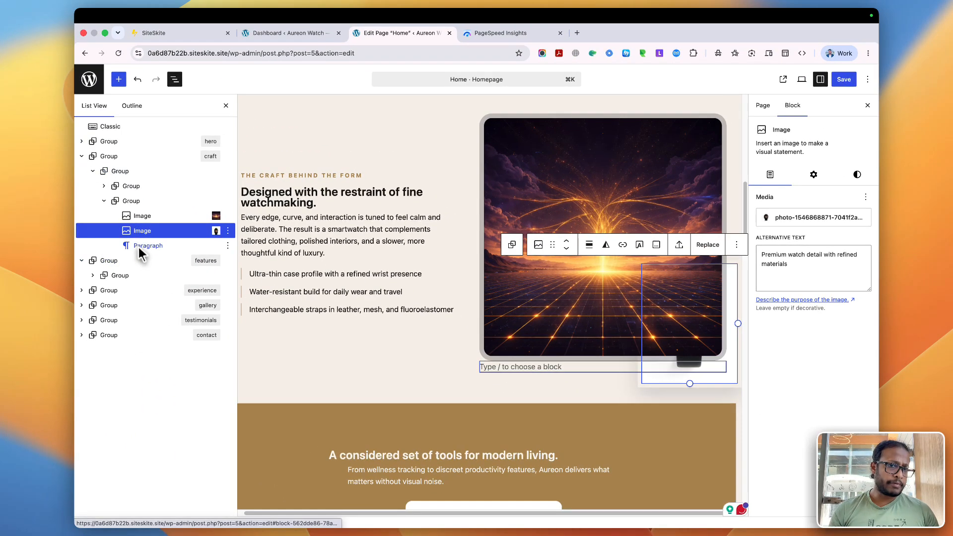
{"action": "left_click", "coordinate": [150, 219]}
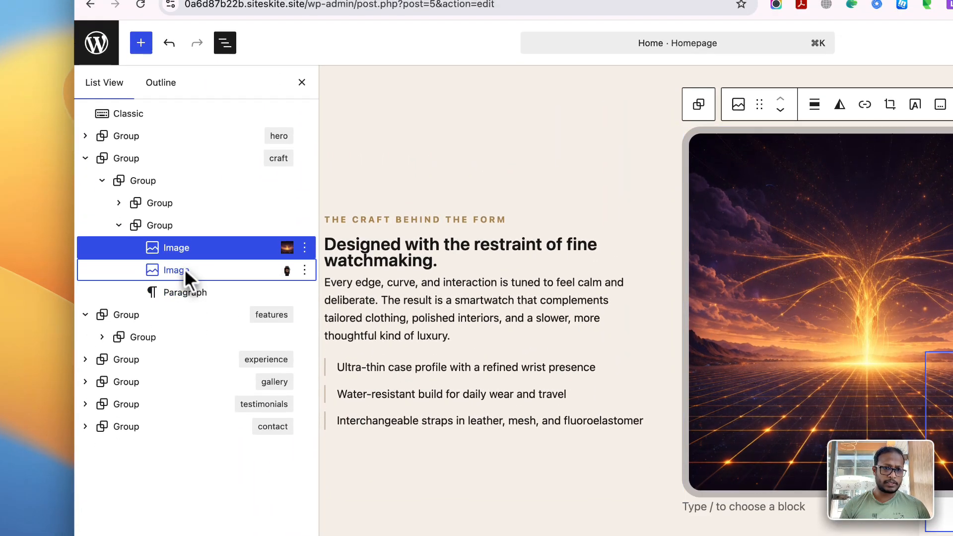
{"action": "left_click", "coordinate": [184, 267]}
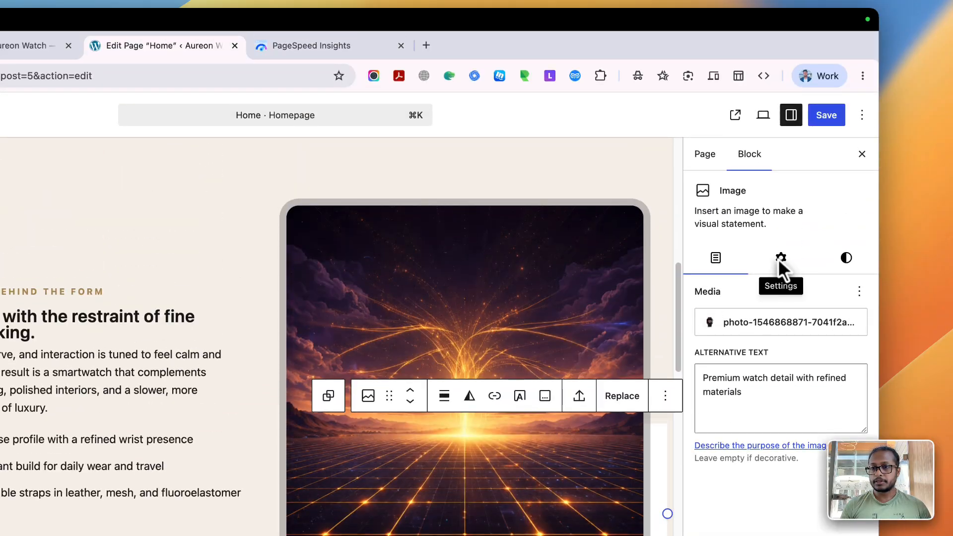
{"action": "left_click", "coordinate": [782, 16]}
{"action": "left_click", "coordinate": [759, 377]}
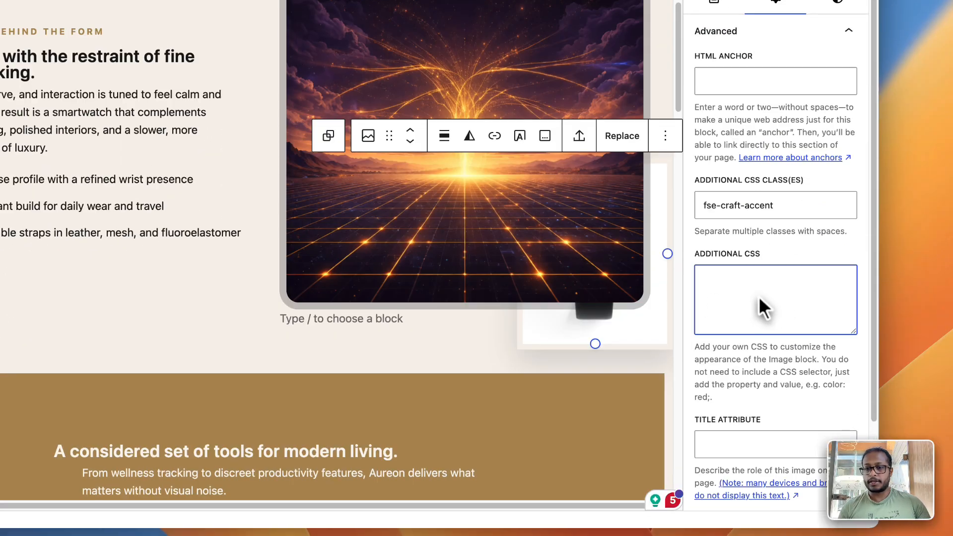
{"action": "type", "text": "z-"}
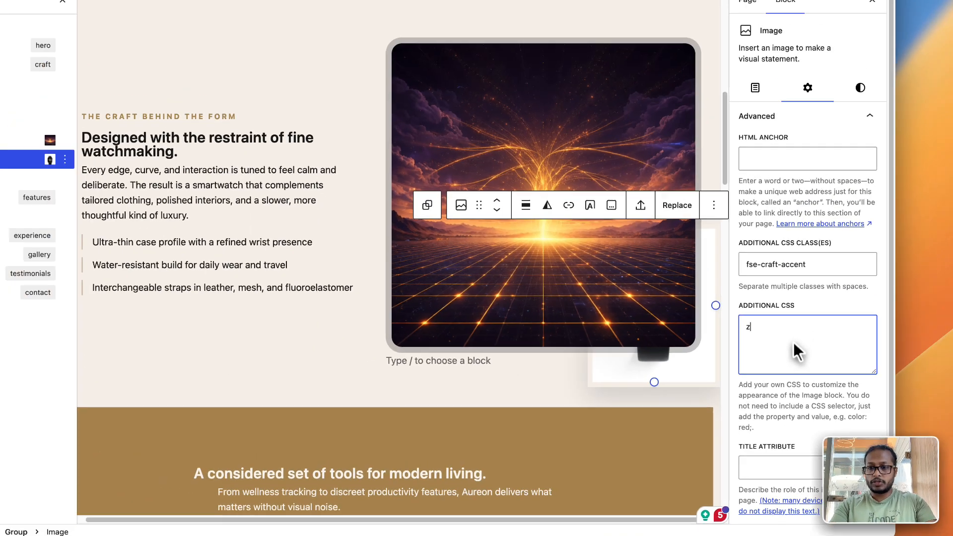
{"action": "type", "text": "index"}
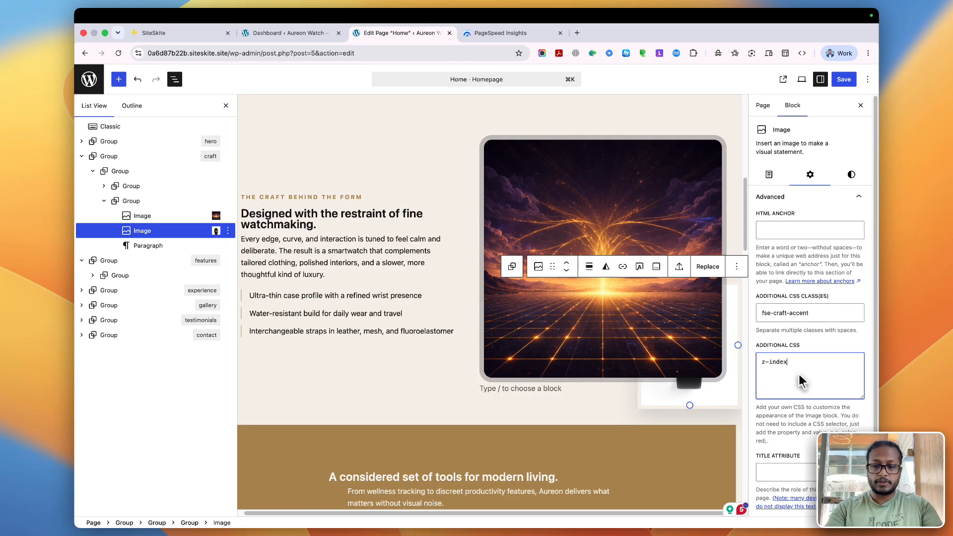
{"action": "type", "text": "L"}
{"action": "key", "text": "BackSpace"}
{"action": "type", "text": ":"}
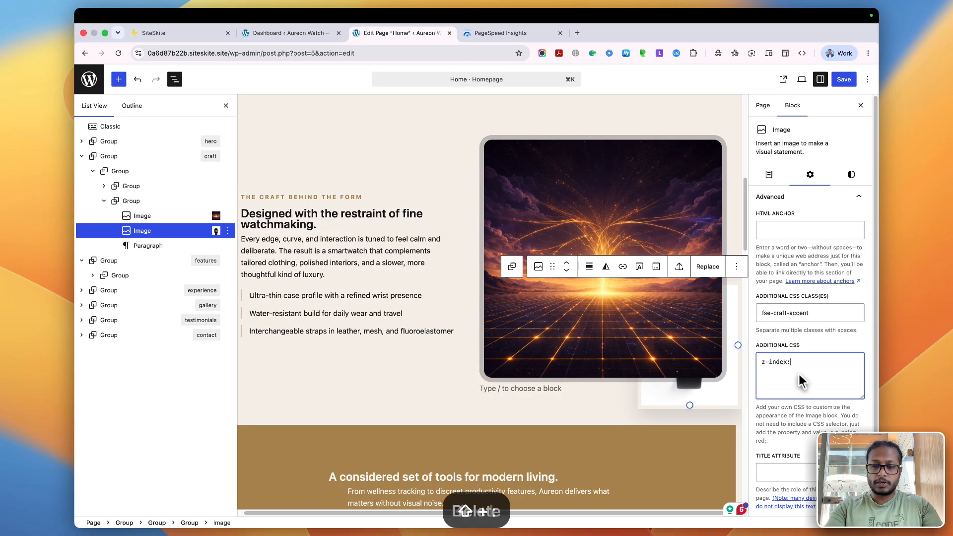
{"action": "type", "text": "999"}
{"action": "key", "text": "BackSpace"}
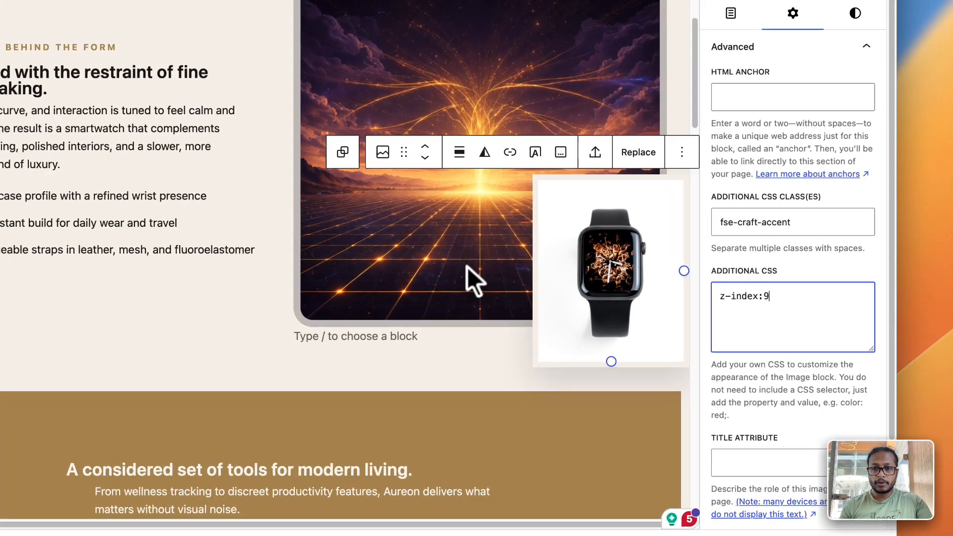
Set the large craft section image's border radius to 0 px
{"action": "left_click", "coordinate": [588, 348]}
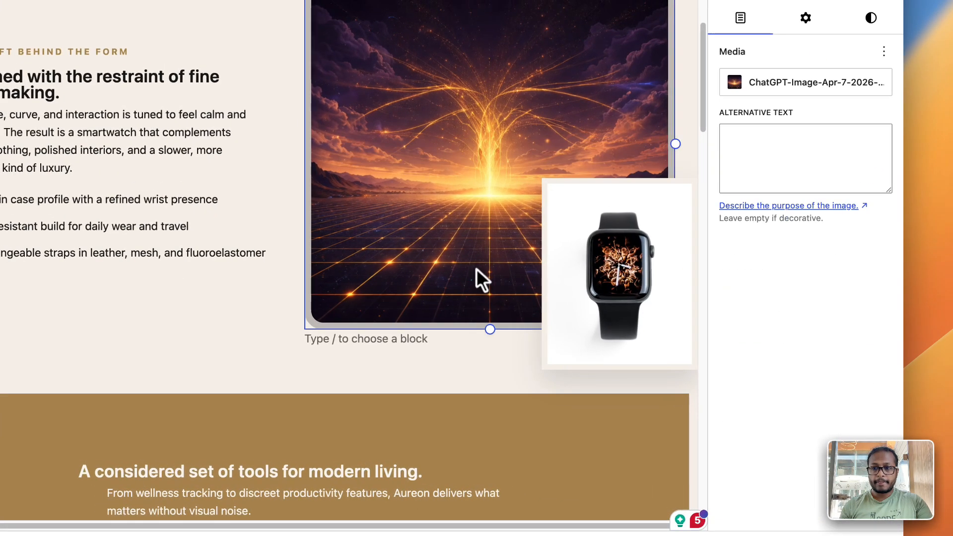
{"action": "scroll", "coordinate": [477, 271], "scroll_direction": "up", "scroll_amount": 3}
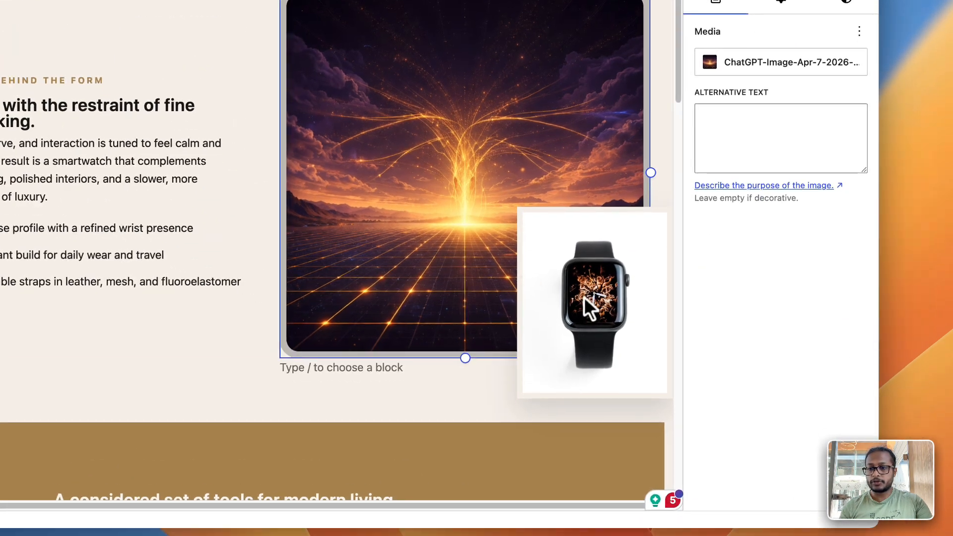
{"action": "left_click", "coordinate": [608, 318]}
{"action": "left_click", "coordinate": [511, 266]}
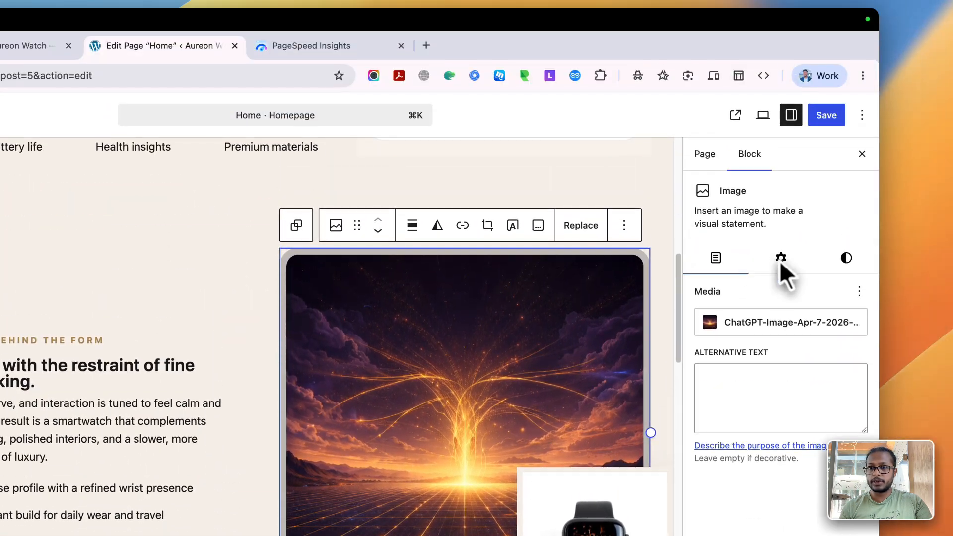
{"action": "left_click", "coordinate": [864, 83]}
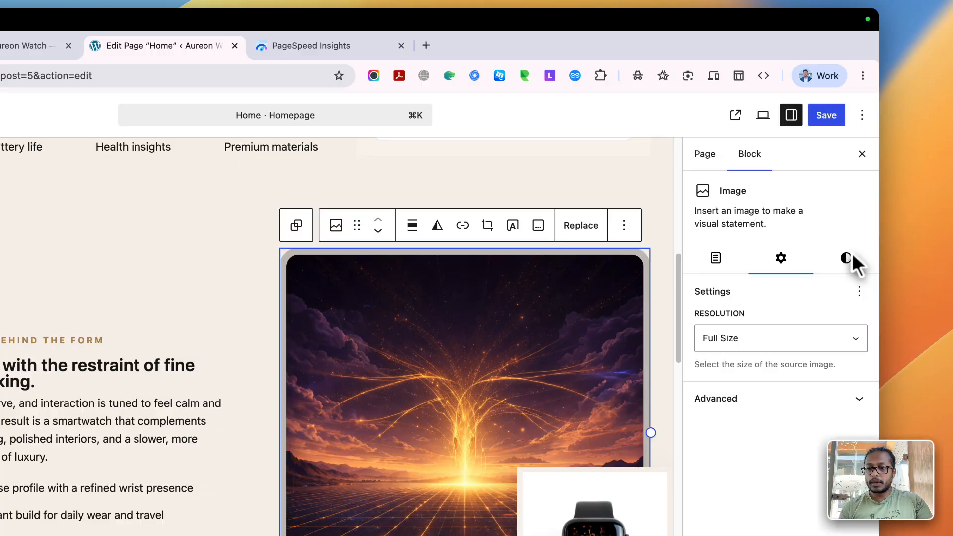
{"action": "left_click", "coordinate": [851, 262]}
{"action": "scroll", "coordinate": [712, 427], "scroll_direction": "down", "scroll_amount": 2}
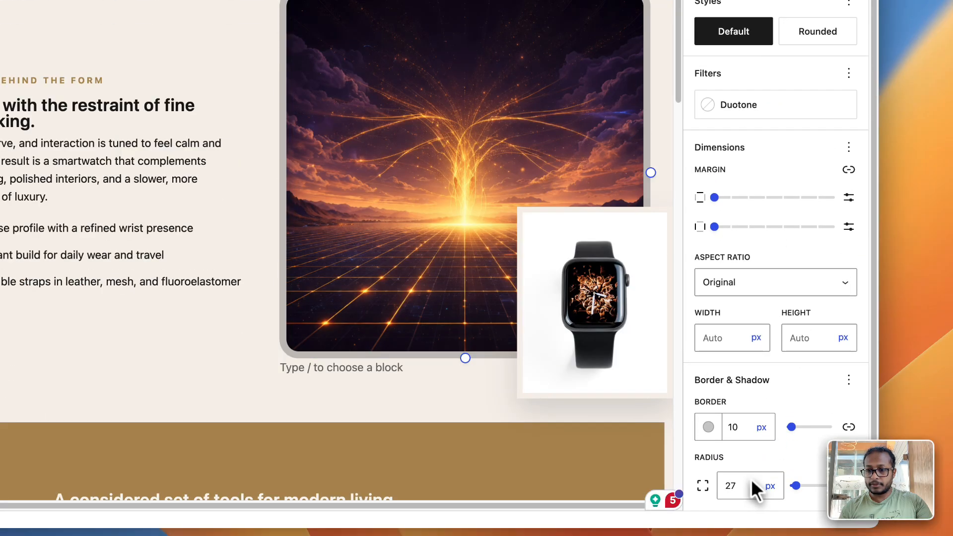
{"action": "double_click", "coordinate": [730, 494]}
{"action": "type", "text": "0"}
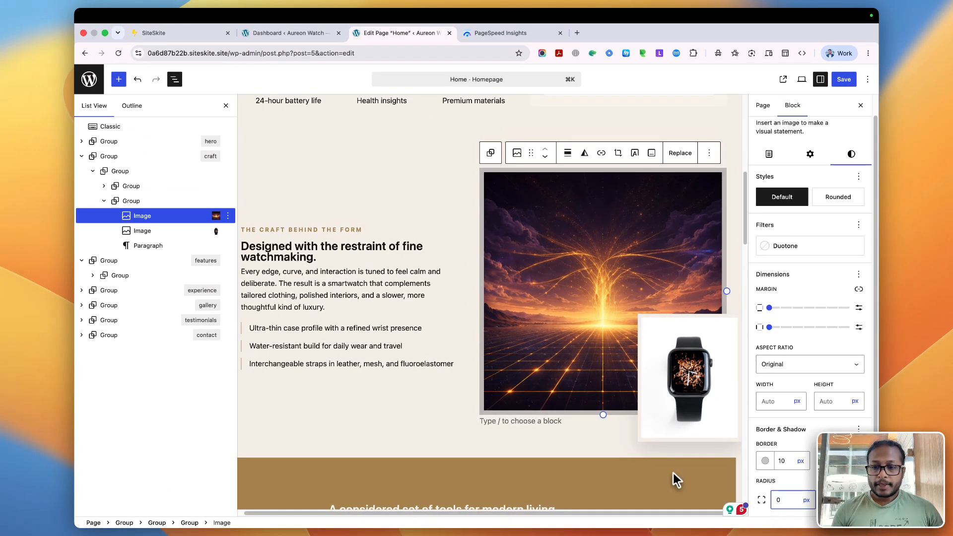
Apply the wide, soft drop shadow preset to the large craft section image
{"action": "scroll", "coordinate": [819, 470], "scroll_direction": "down", "scroll_amount": 2}
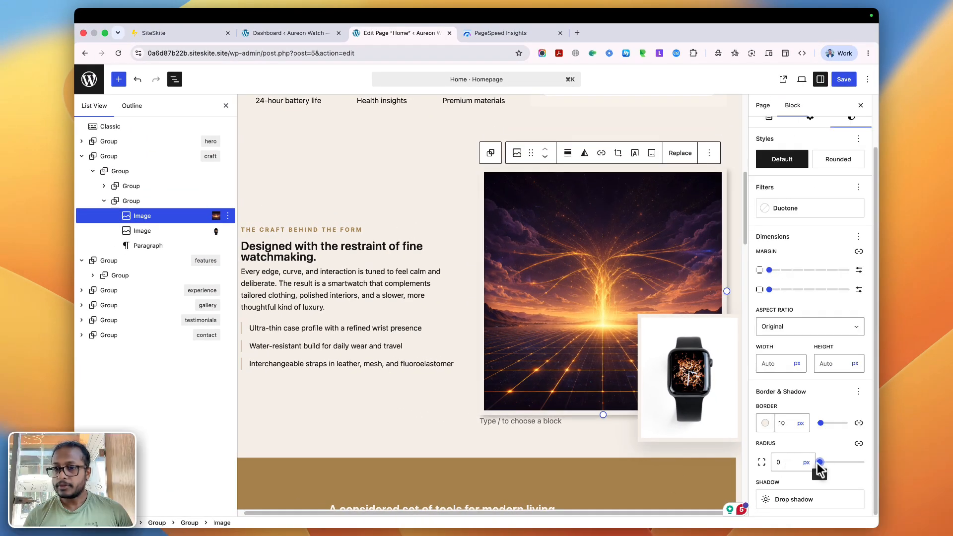
{"action": "left_click", "coordinate": [784, 501]}
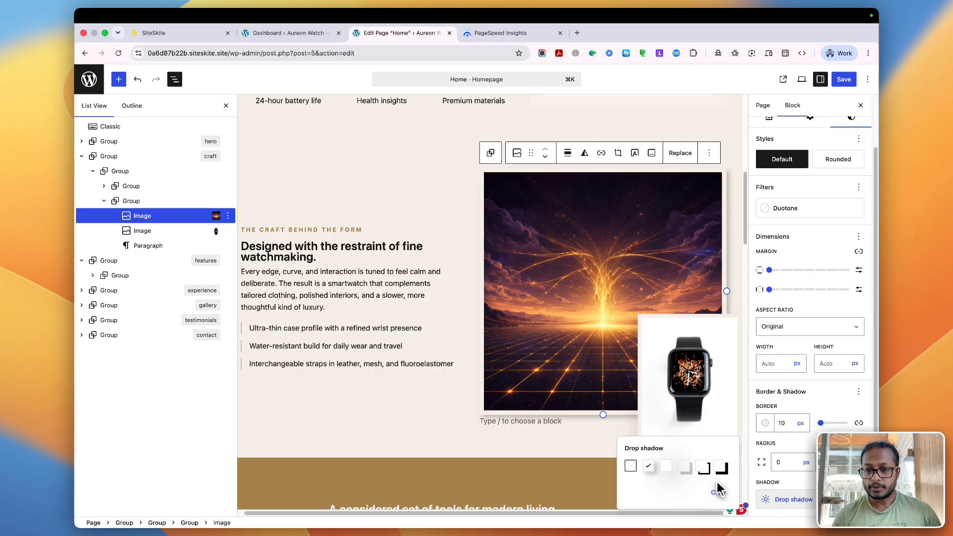
{"action": "left_click", "coordinate": [667, 468]}
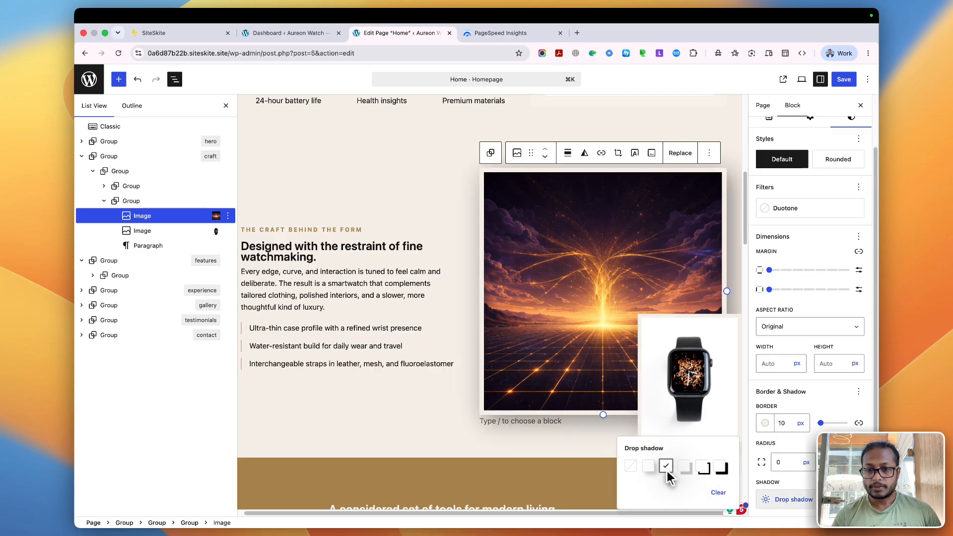
{"action": "left_click", "coordinate": [432, 326]}
Delete the empty paragraph block beneath the large craft section image
{"action": "scroll", "coordinate": [440, 364], "scroll_direction": "down", "scroll_amount": 5}
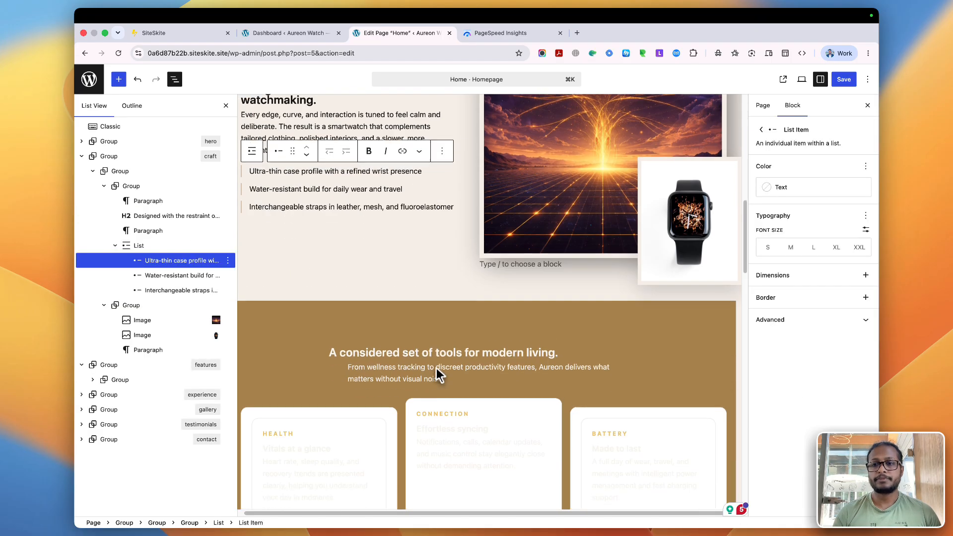
{"action": "scroll", "coordinate": [436, 370], "scroll_direction": "up", "scroll_amount": 5}
{"action": "left_click", "coordinate": [532, 420]}
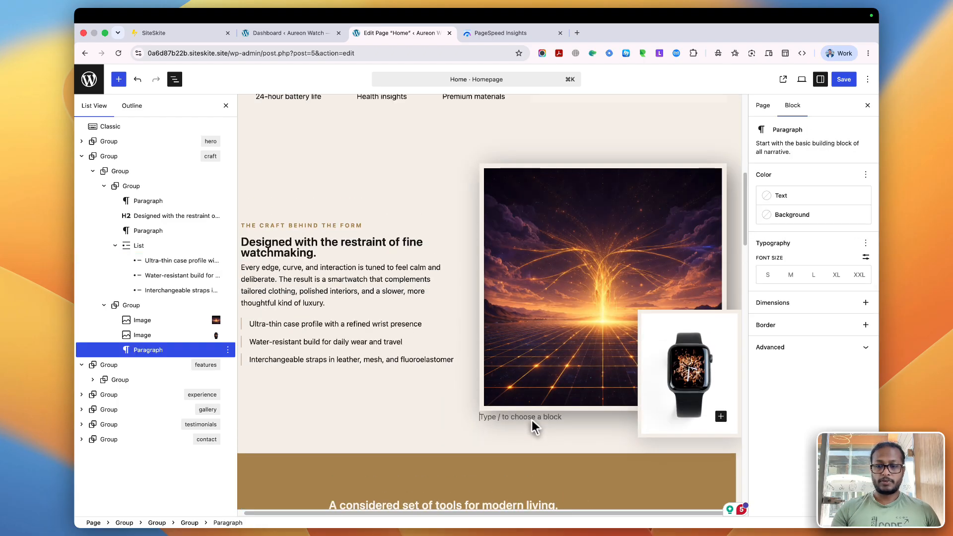
{"action": "key", "text": "BackSpace"}
{"action": "left_click", "coordinate": [419, 407]}
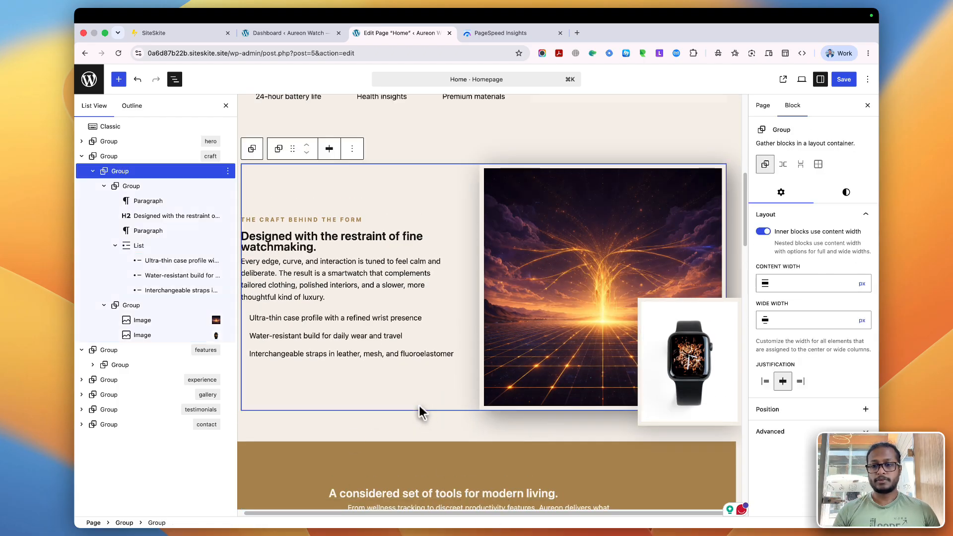
Set the text colour of the "Effortless syncing" heading in the Connection card to Secondary (#171717)
{"action": "scroll", "coordinate": [521, 297], "scroll_direction": "down", "scroll_amount": 5}
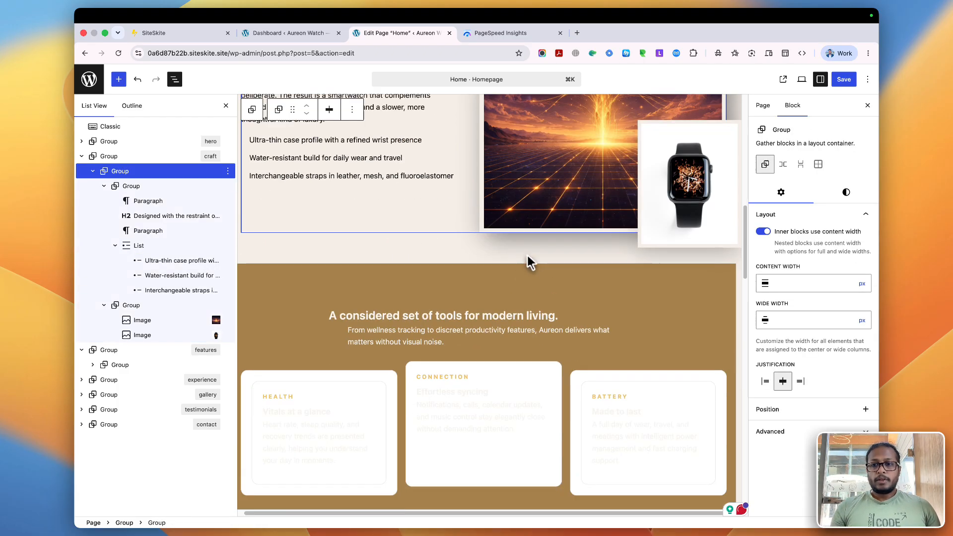
{"action": "left_click", "coordinate": [523, 240]}
{"action": "scroll", "coordinate": [523, 240], "scroll_direction": "up", "scroll_amount": 4}
{"action": "scroll", "coordinate": [523, 240], "scroll_direction": "down", "scroll_amount": 11}
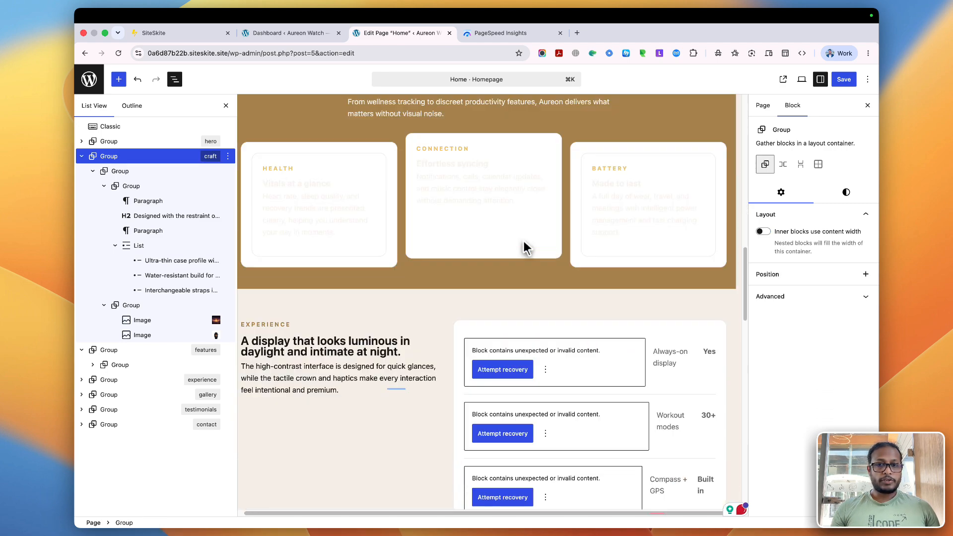
{"action": "triple_click", "coordinate": [435, 132]}
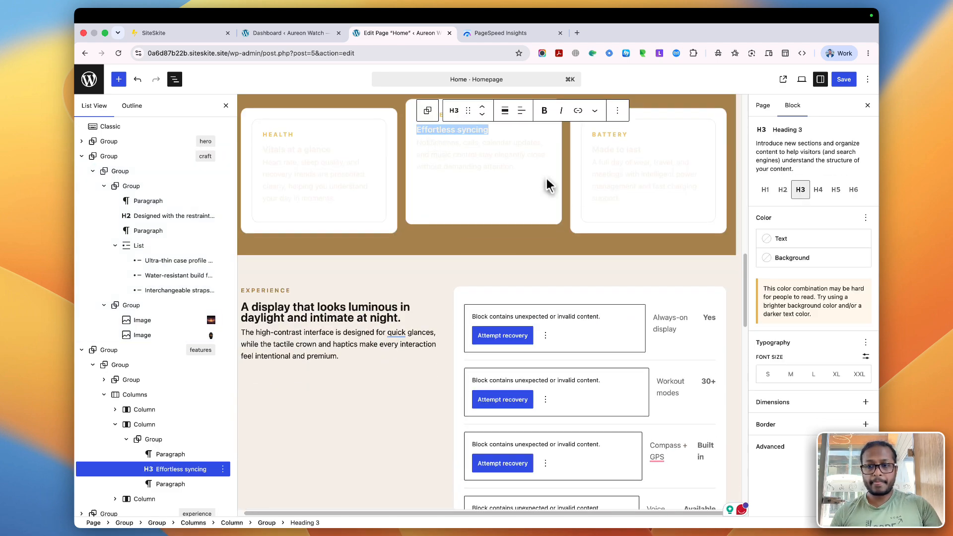
{"action": "left_click", "coordinate": [783, 240]}
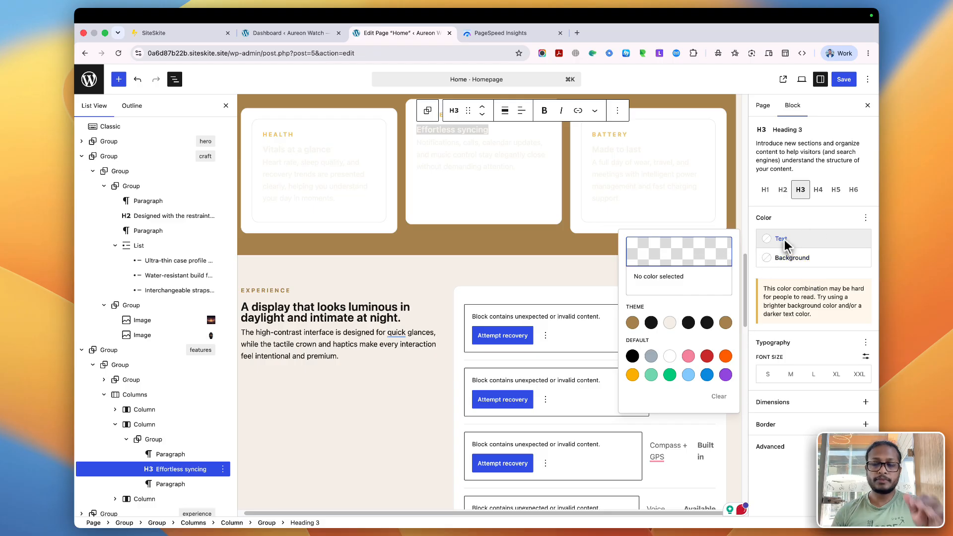
{"action": "left_click", "coordinate": [688, 323]}
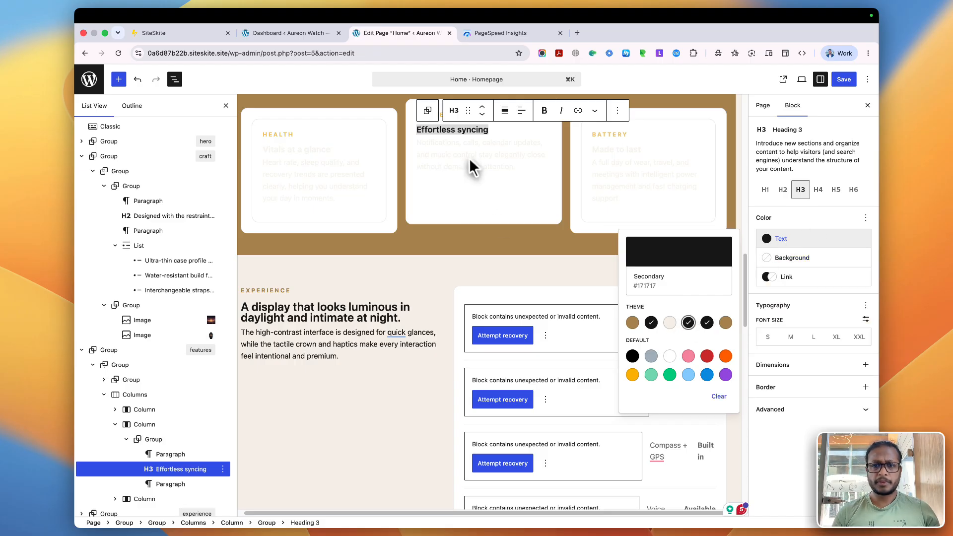
Set the text colour of the Connection card's description paragraph to the last gold-brown theme colour
{"action": "triple_click", "coordinate": [470, 158]}
{"action": "left_click", "coordinate": [774, 197]}
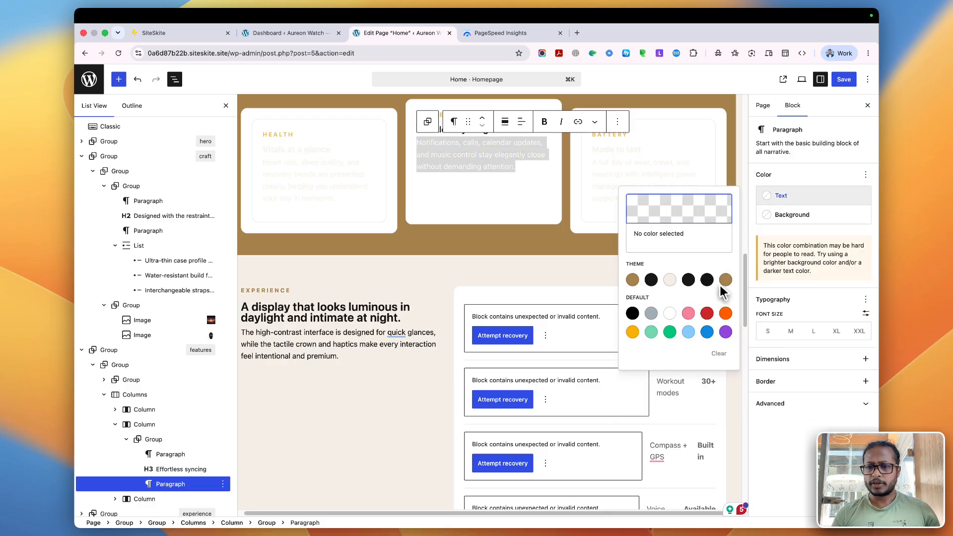
{"action": "left_click", "coordinate": [725, 280]}
{"action": "left_click", "coordinate": [487, 269]}
{"action": "scroll", "coordinate": [488, 269], "scroll_direction": "up", "scroll_amount": 3}
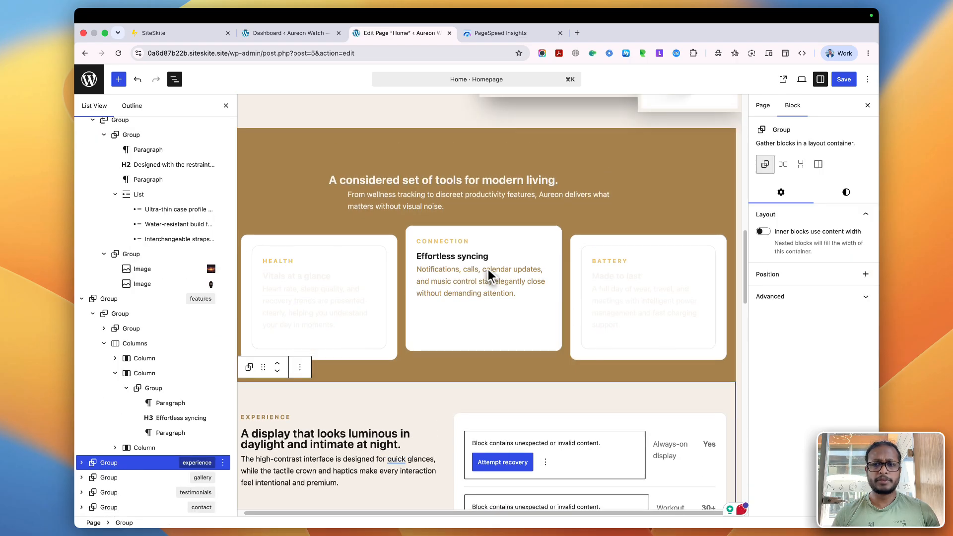
{"action": "left_click", "coordinate": [429, 335]}
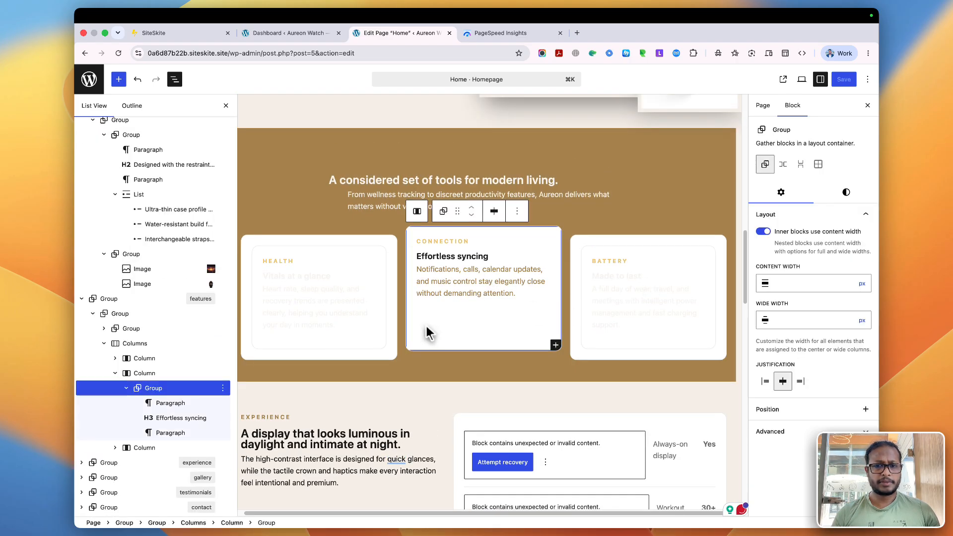
Save the changes to the Home page
{"action": "scroll", "coordinate": [427, 332], "scroll_direction": "down", "scroll_amount": 15}
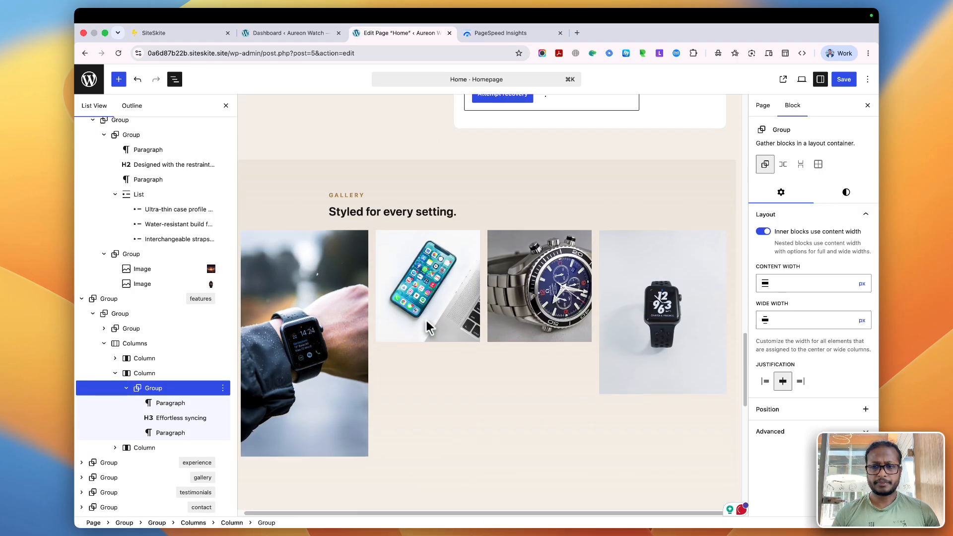
{"action": "scroll", "coordinate": [427, 327], "scroll_direction": "up", "scroll_amount": 2}
{"action": "left_click", "coordinate": [675, 193]}
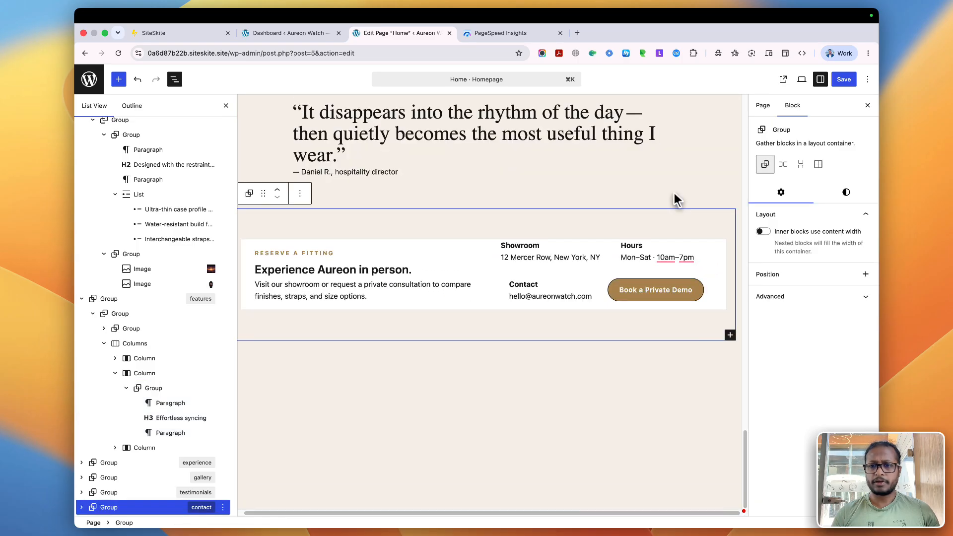
{"action": "scroll", "coordinate": [677, 198], "scroll_direction": "up", "scroll_amount": 3}
{"action": "left_click", "coordinate": [844, 79]}
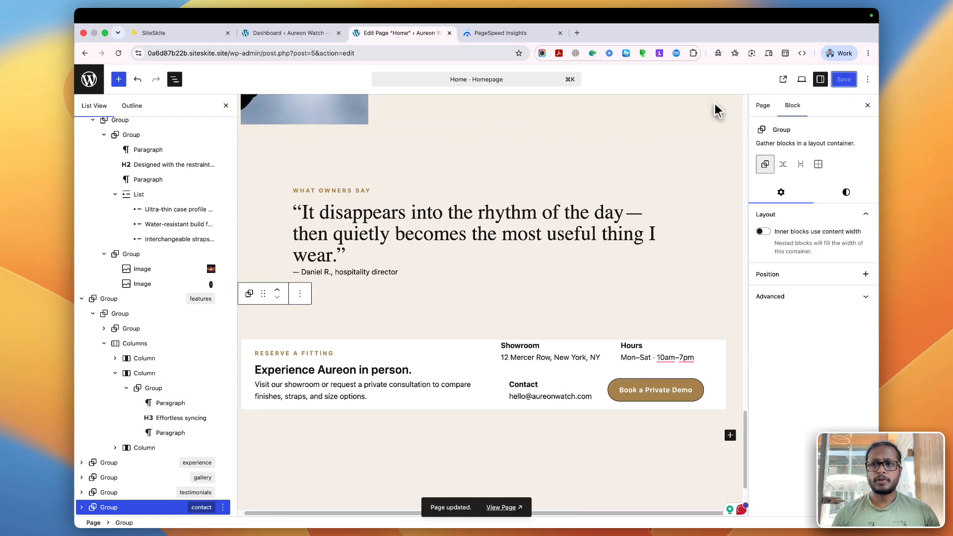
View the published home page and review its sections from the hero down to the footer
{"action": "left_click", "coordinate": [783, 80]}
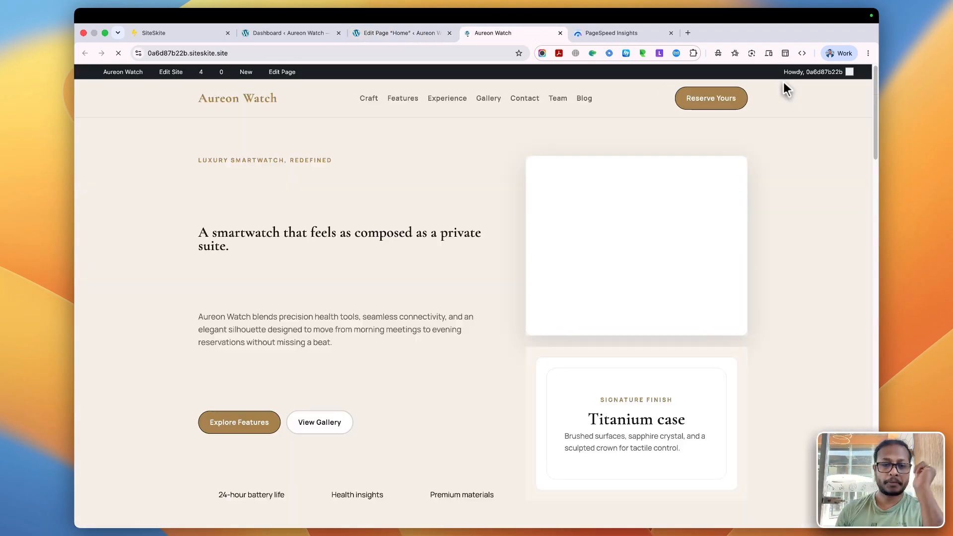
{"action": "scroll", "coordinate": [467, 314], "scroll_direction": "down", "scroll_amount": 10}
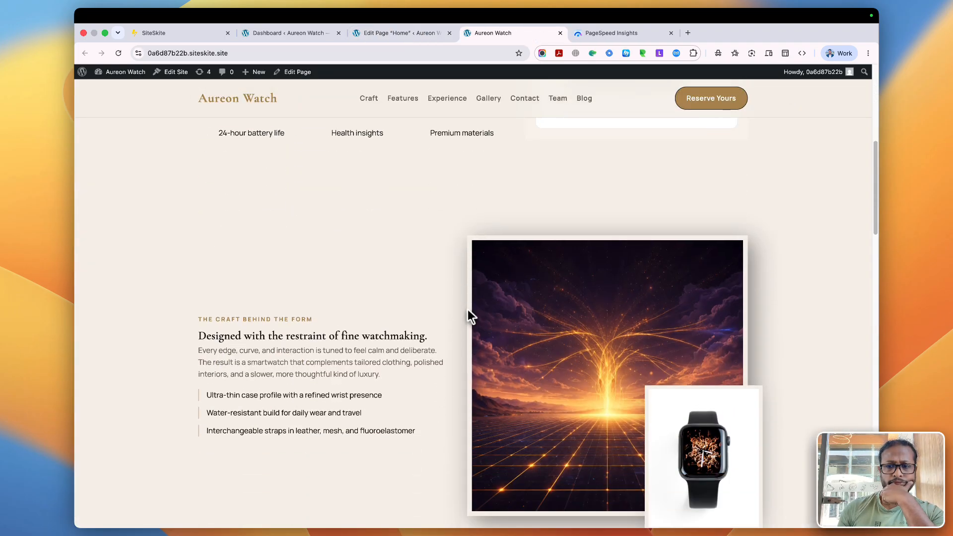
{"action": "scroll", "coordinate": [468, 315], "scroll_direction": "up", "scroll_amount": 4}
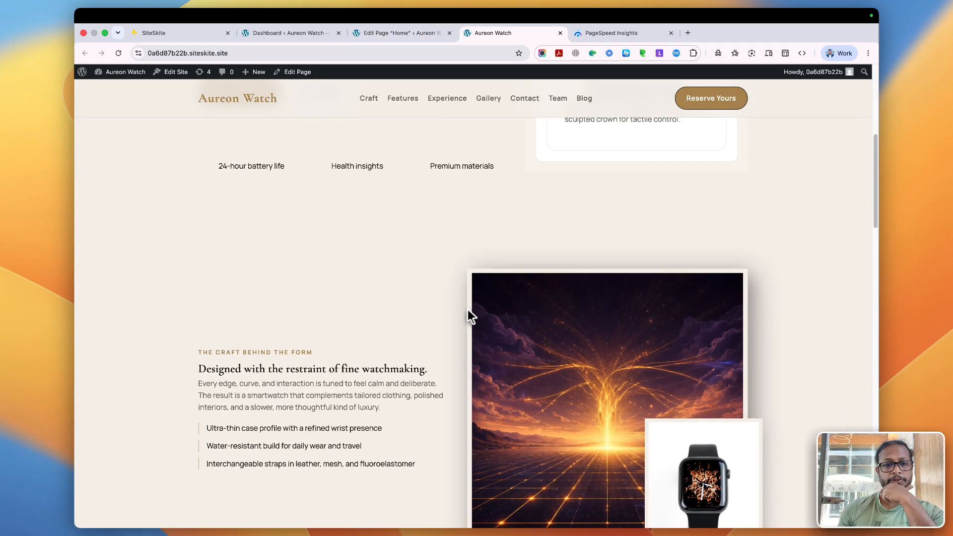
{"action": "scroll", "coordinate": [468, 315], "scroll_direction": "down", "scroll_amount": 10}
{"action": "scroll", "coordinate": [450, 278], "scroll_direction": "down", "scroll_amount": 10}
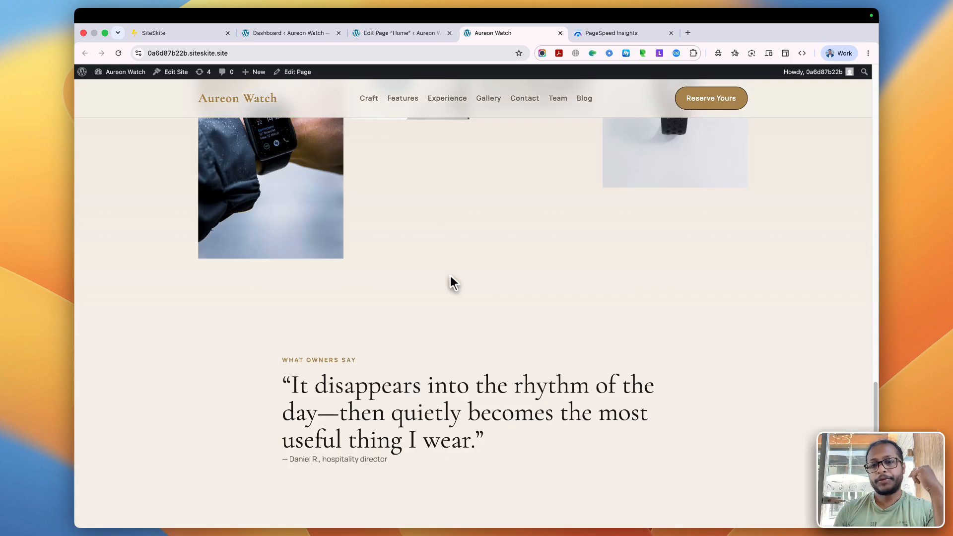
{"action": "scroll", "coordinate": [451, 276], "scroll_direction": "down", "scroll_amount": 1}
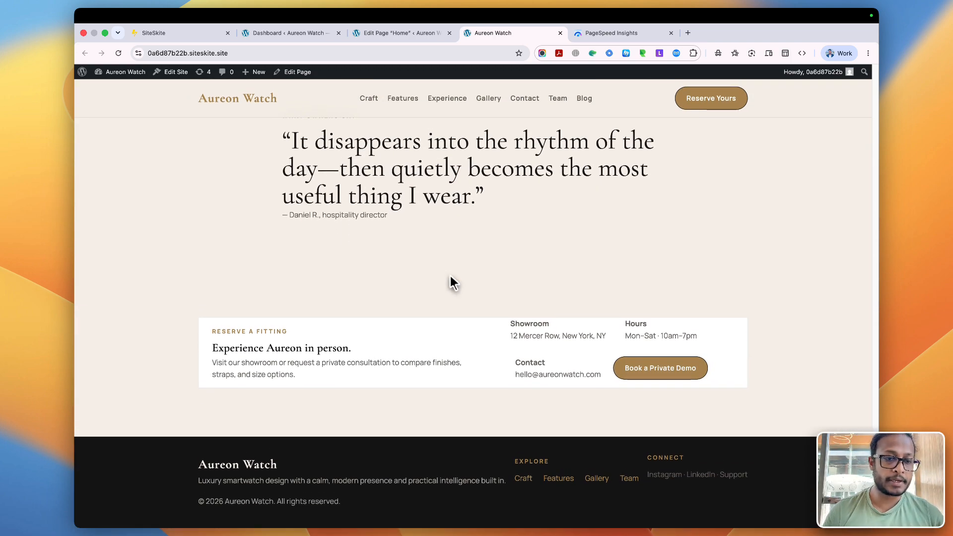
{"action": "scroll", "coordinate": [451, 276], "scroll_direction": "up", "scroll_amount": 20}
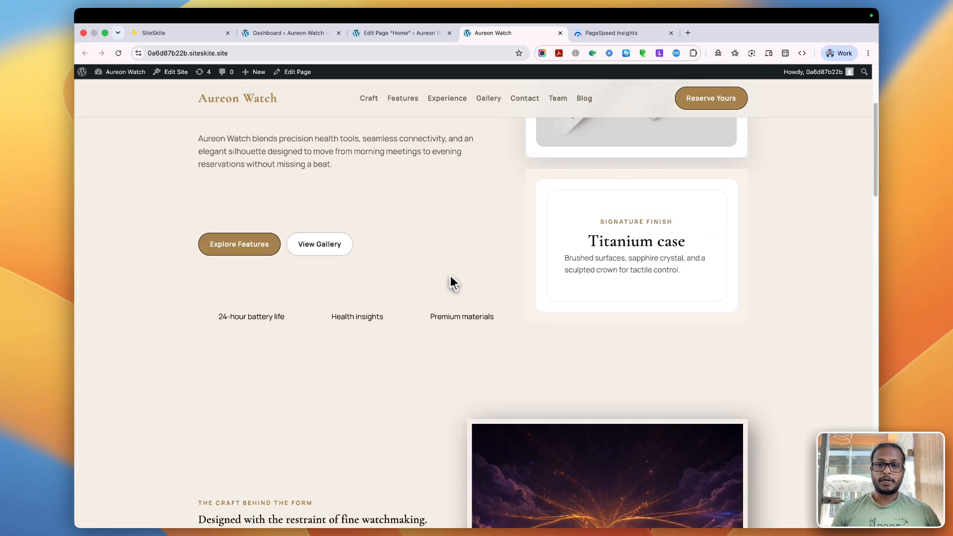
{"action": "scroll", "coordinate": [451, 277], "scroll_direction": "up", "scroll_amount": 5}
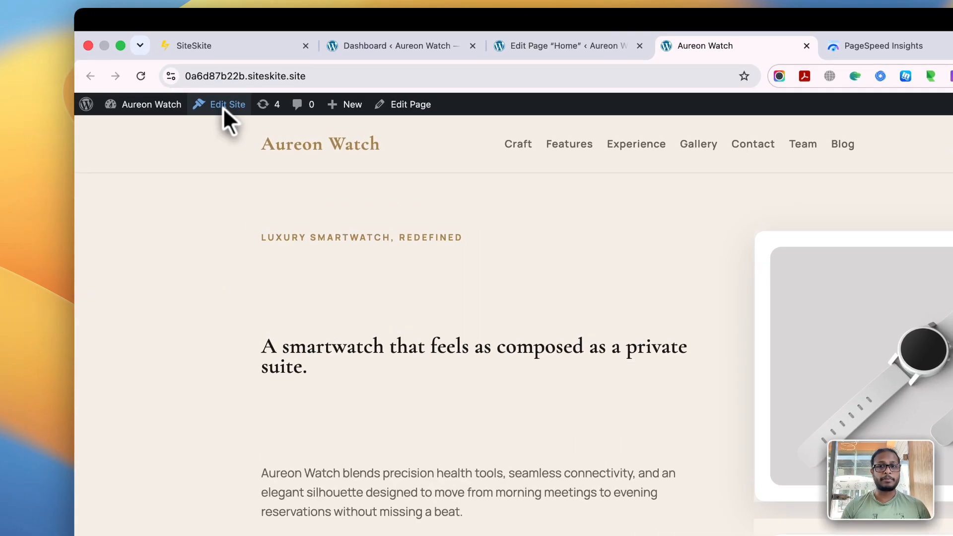
In the site editor, move Blog to the first position of the SiteSkite Header Nav menu and save the change
{"action": "left_click", "coordinate": [173, 73]}
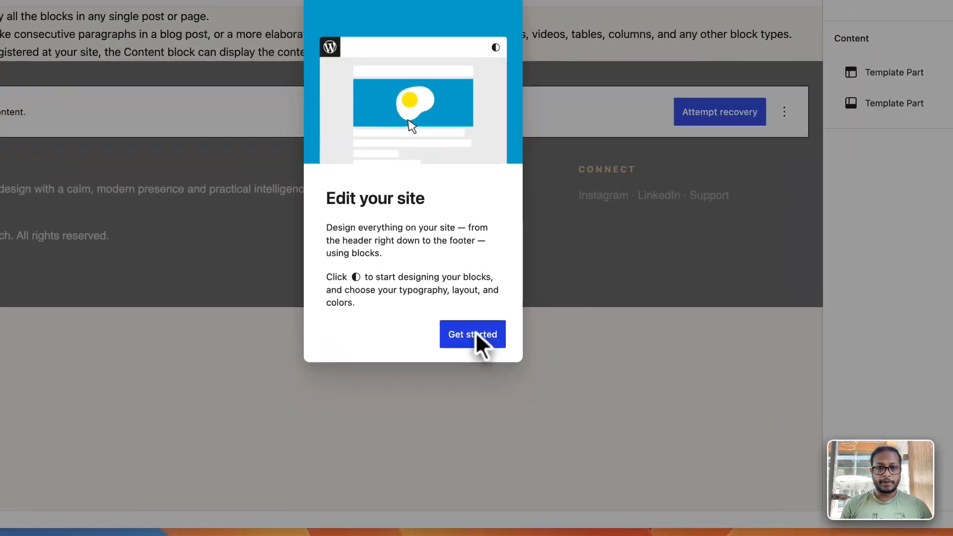
{"action": "left_click", "coordinate": [516, 399]}
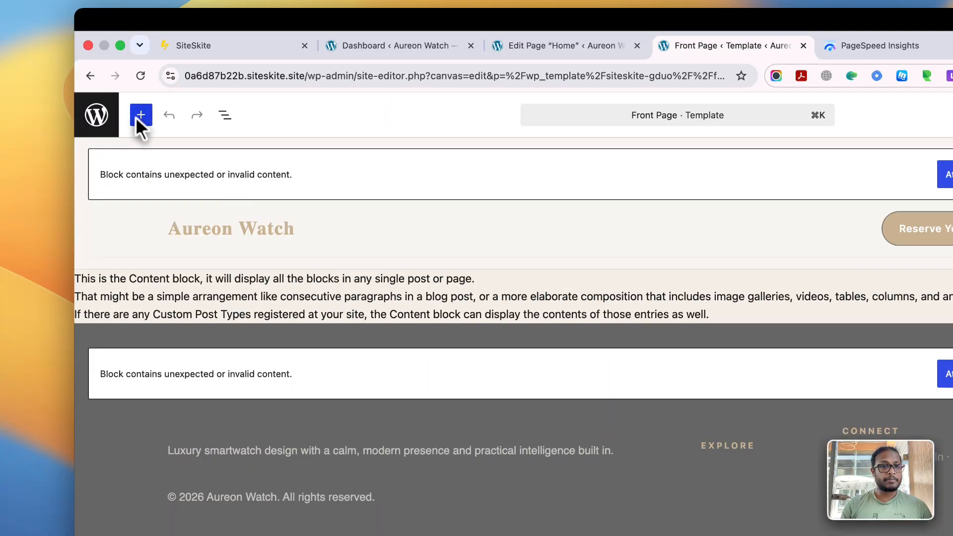
{"action": "left_click", "coordinate": [100, 115]}
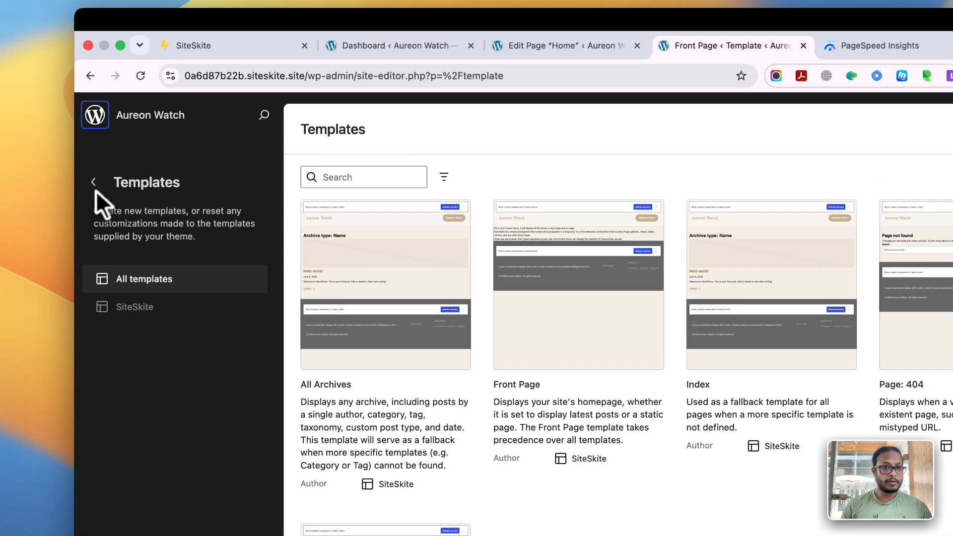
{"action": "left_click", "coordinate": [97, 190]}
{"action": "left_click", "coordinate": [131, 295]}
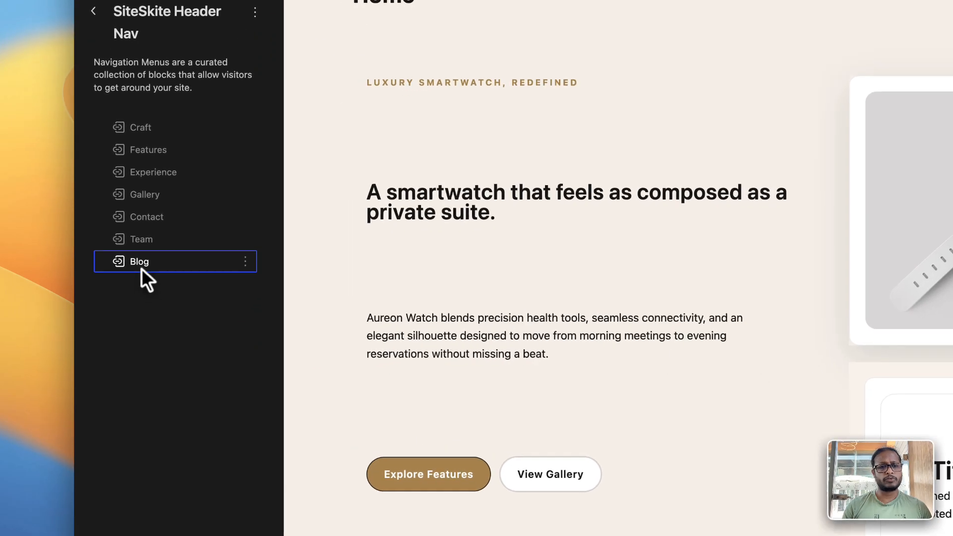
{"action": "left_click_drag", "start_coordinate": [121, 294], "coordinate": [158, 140]}
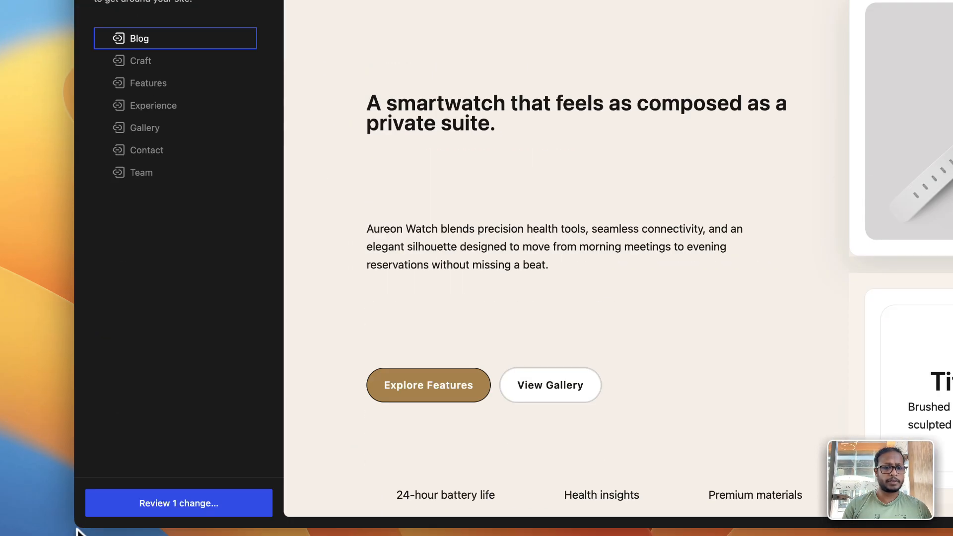
{"action": "left_click", "coordinate": [177, 508]}
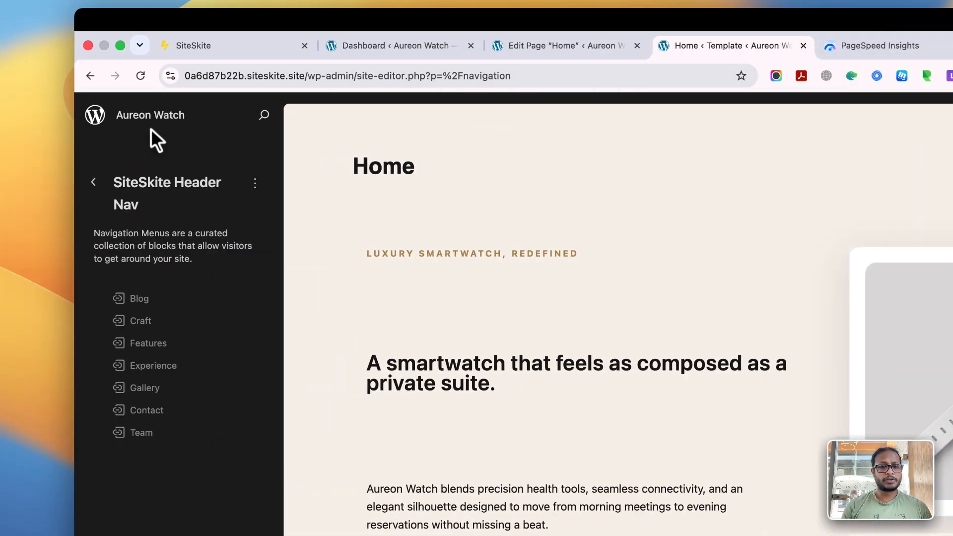
Visit the live site and check the header menu order, the feature cards and the Craft link
{"action": "left_click", "coordinate": [102, 116]}
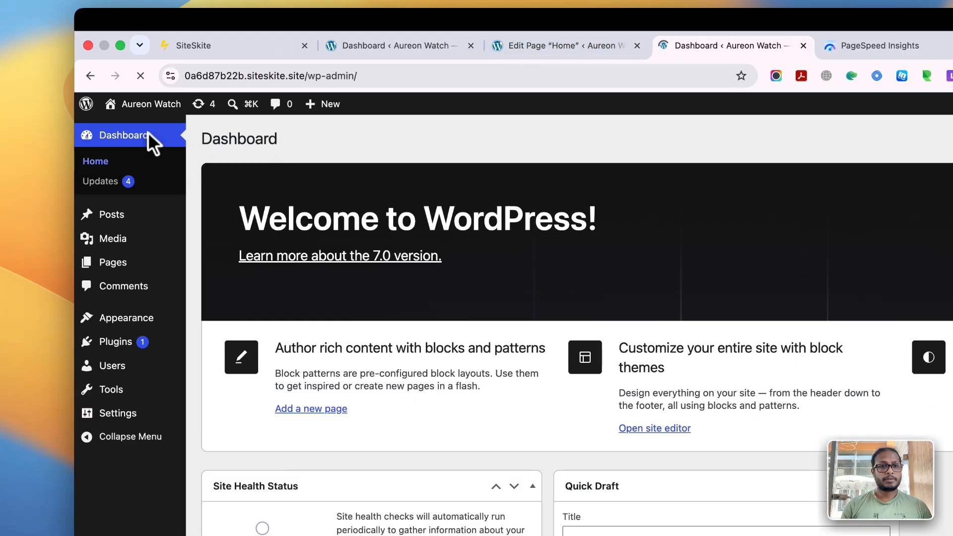
{"action": "mouse_move", "coordinate": [133, 107]}
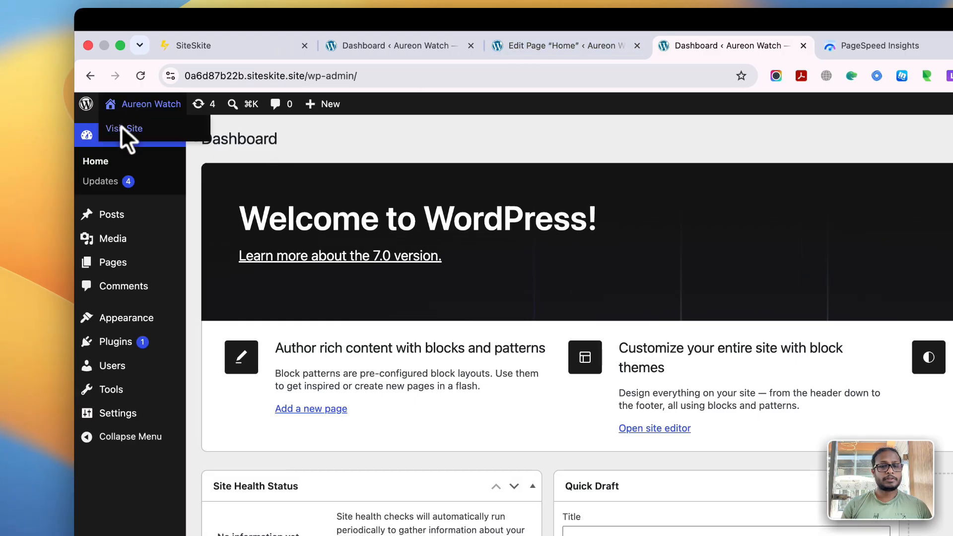
{"action": "left_click", "coordinate": [121, 126]}
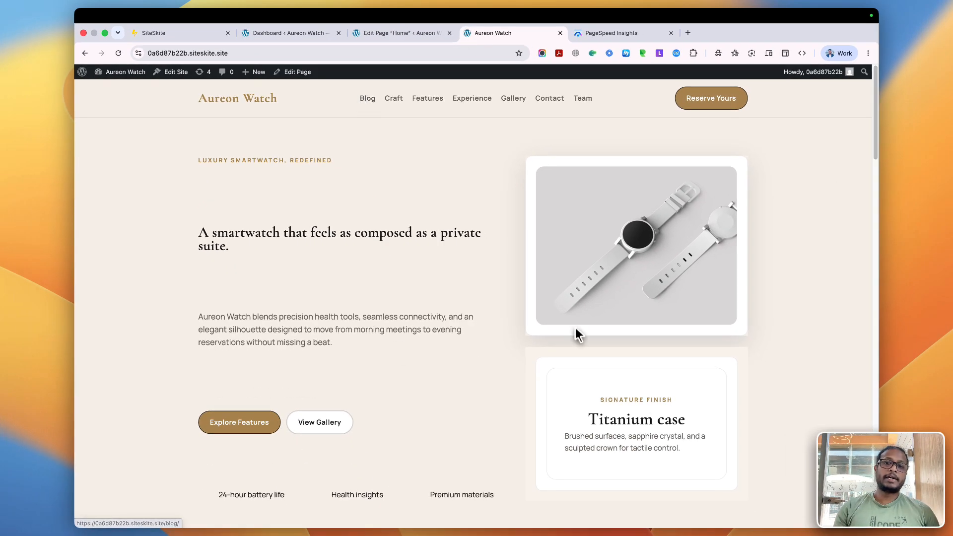
{"action": "scroll", "coordinate": [476, 293], "scroll_direction": "down", "scroll_amount": 15}
{"action": "scroll", "coordinate": [477, 293], "scroll_direction": "up", "scroll_amount": 10}
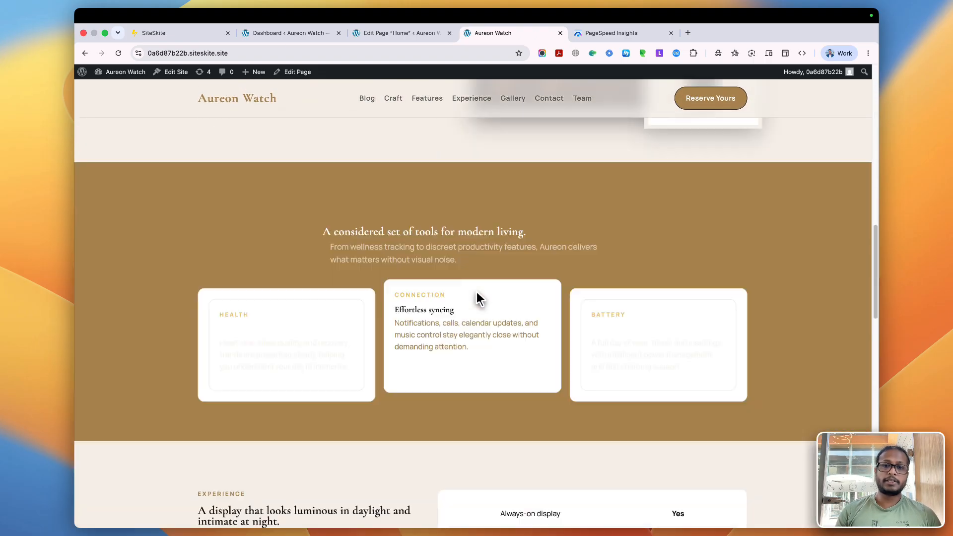
{"action": "scroll", "coordinate": [477, 297], "scroll_direction": "up", "scroll_amount": 10}
{"action": "left_click", "coordinate": [393, 99]}
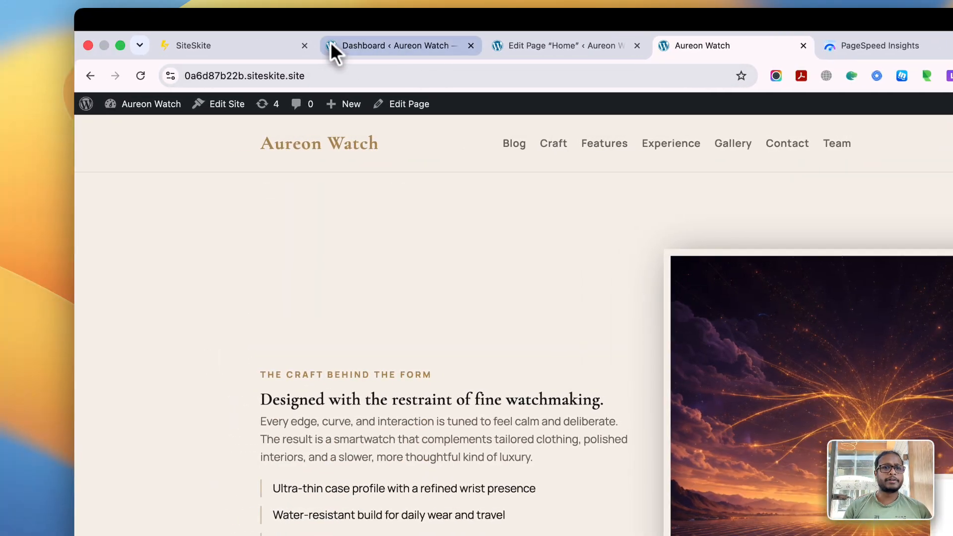
Switch to SiteSkite, reopen the Aureon Watch project in AI Site Studio for continued editing, and look through its Team page preview
{"action": "left_click", "coordinate": [231, 45]}
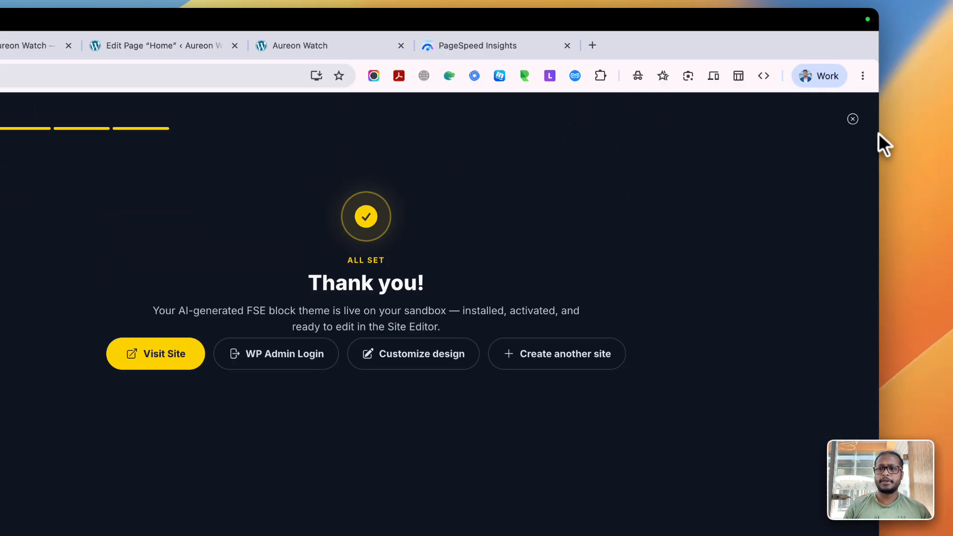
{"action": "left_click", "coordinate": [852, 120]}
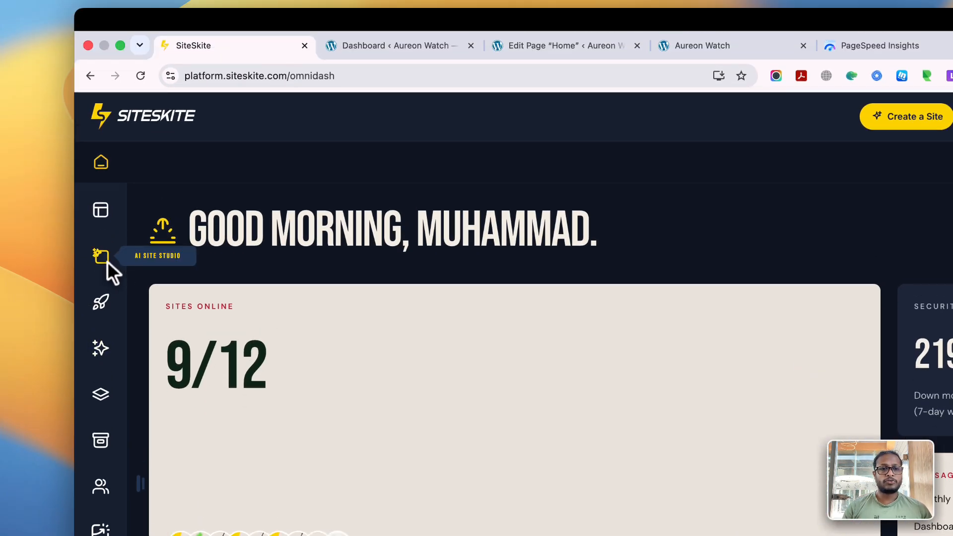
{"action": "left_click", "coordinate": [107, 263]}
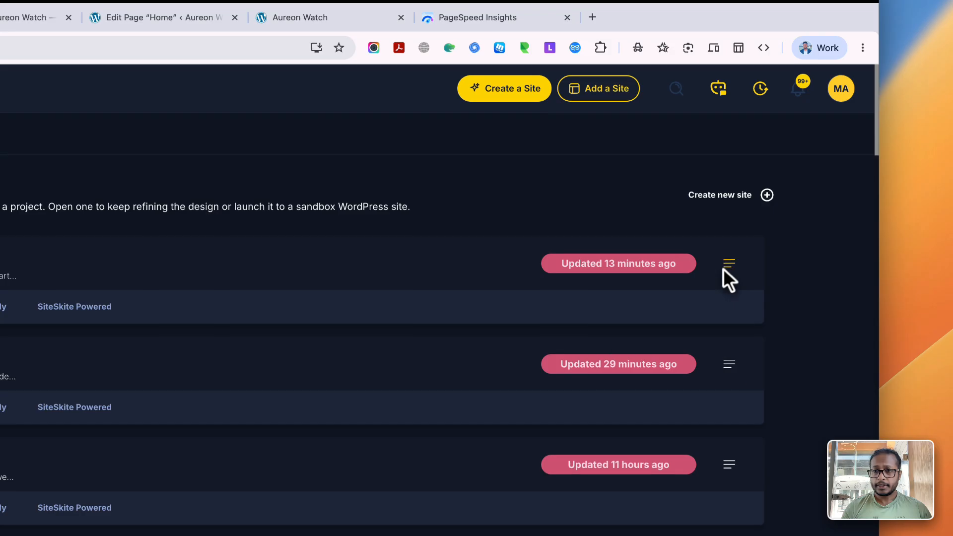
{"action": "left_click", "coordinate": [778, 199]}
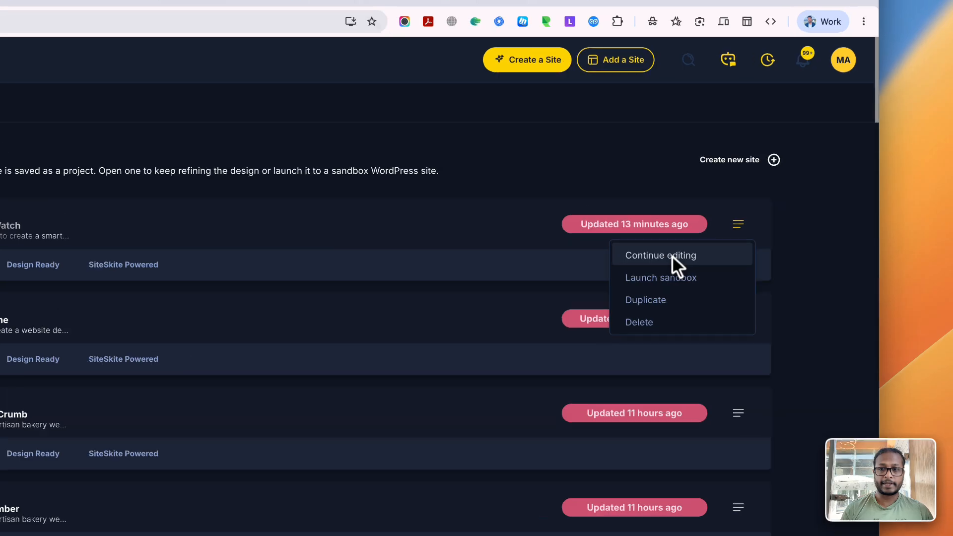
{"action": "left_click", "coordinate": [673, 257]}
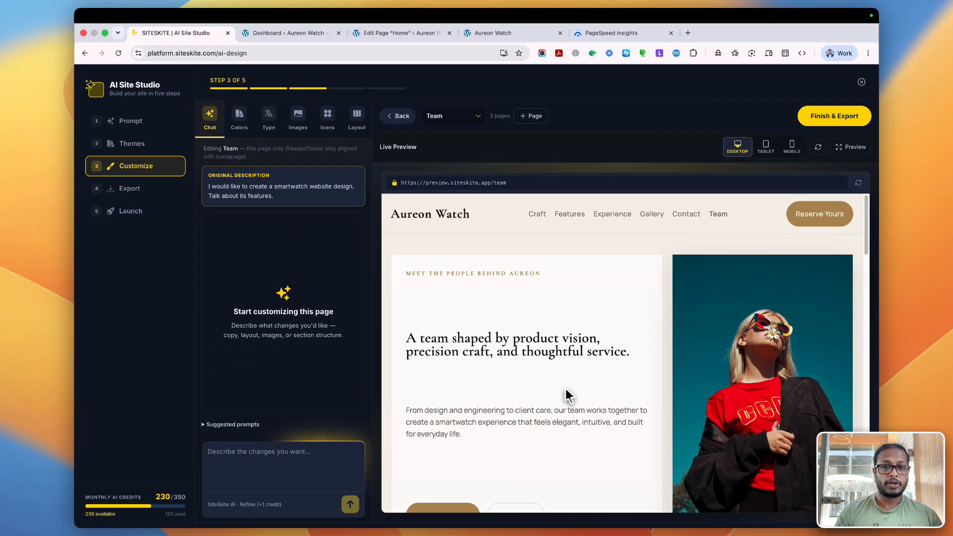
{"action": "scroll", "coordinate": [411, 520], "scroll_direction": "down", "scroll_amount": 8}
{"action": "scroll", "coordinate": [567, 388], "scroll_direction": "down", "scroll_amount": 10}
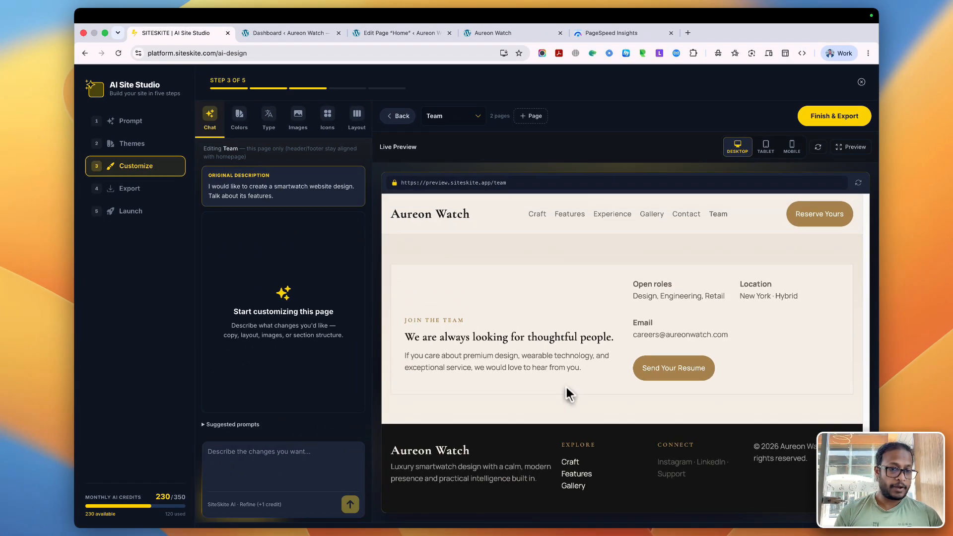